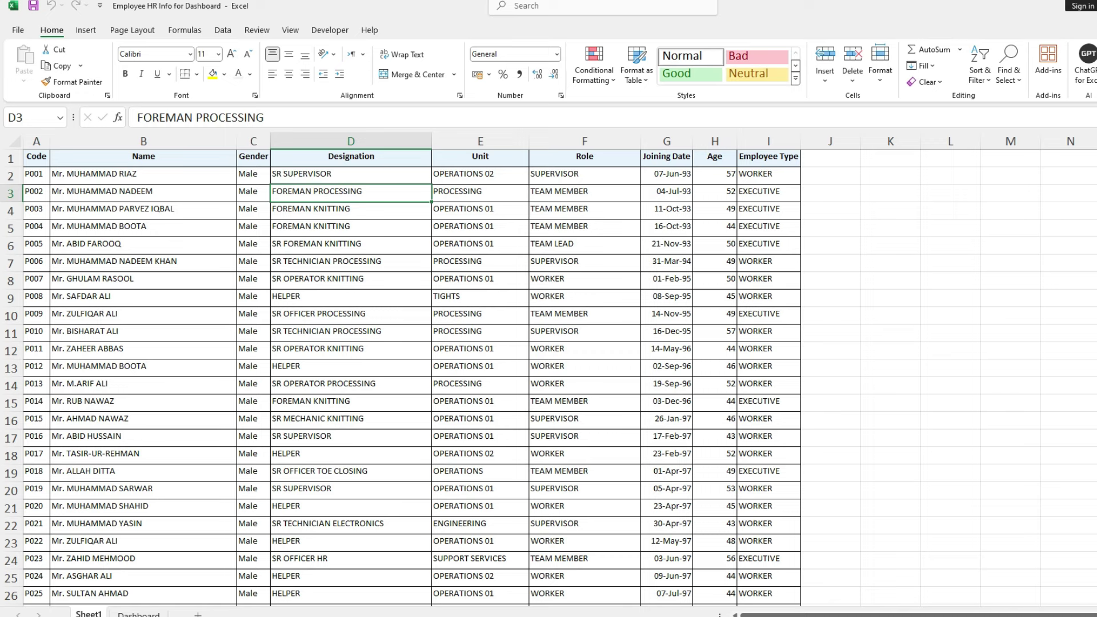
Review the employee table's column headings in row 1, from Code through Employee Type
drag(35, 158, 805, 171)
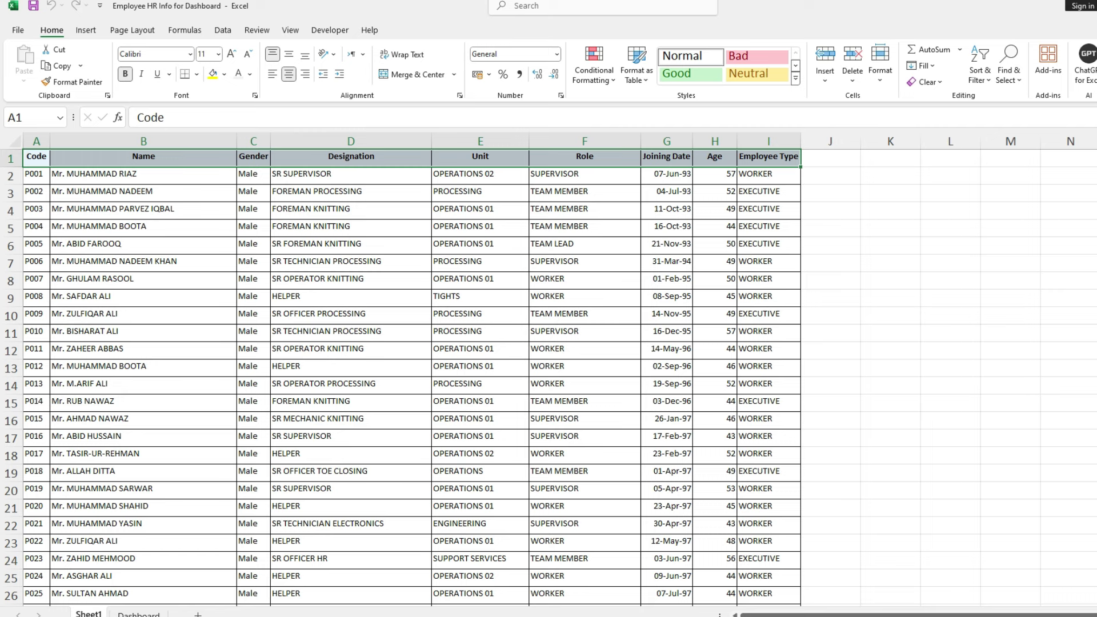
click(143, 157)
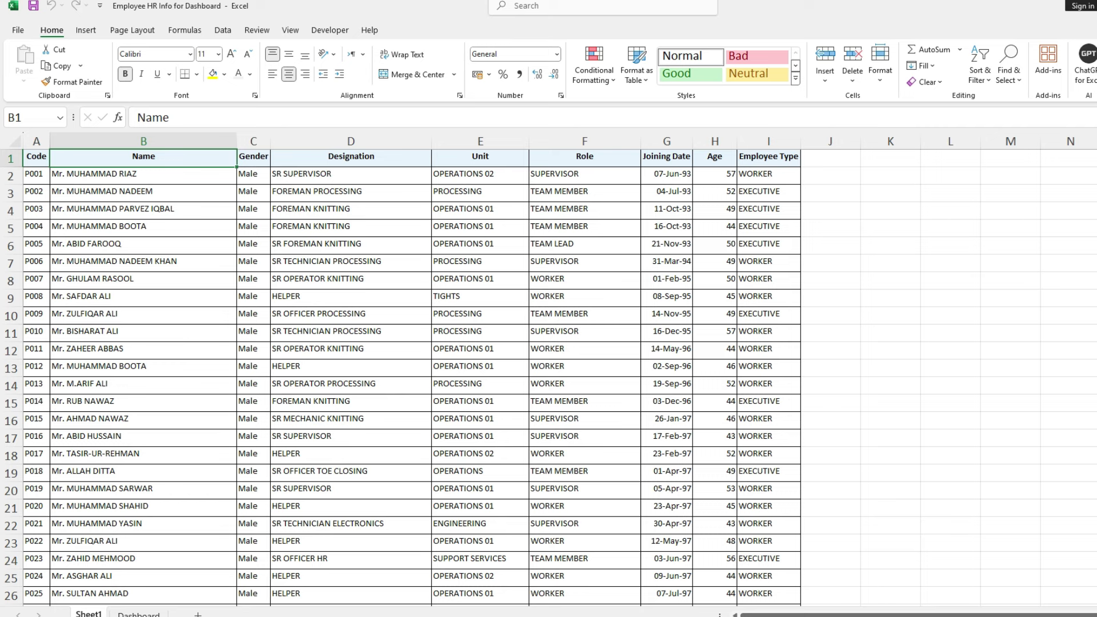
key(Right)
key(Right)
key(Right)
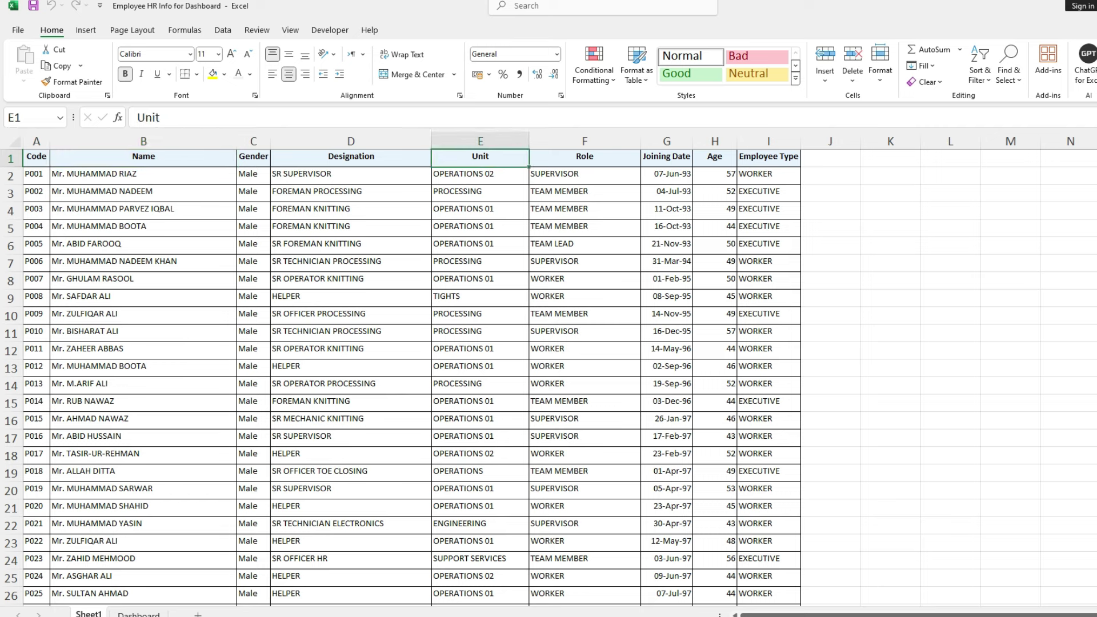
key(Right)
key(Right)
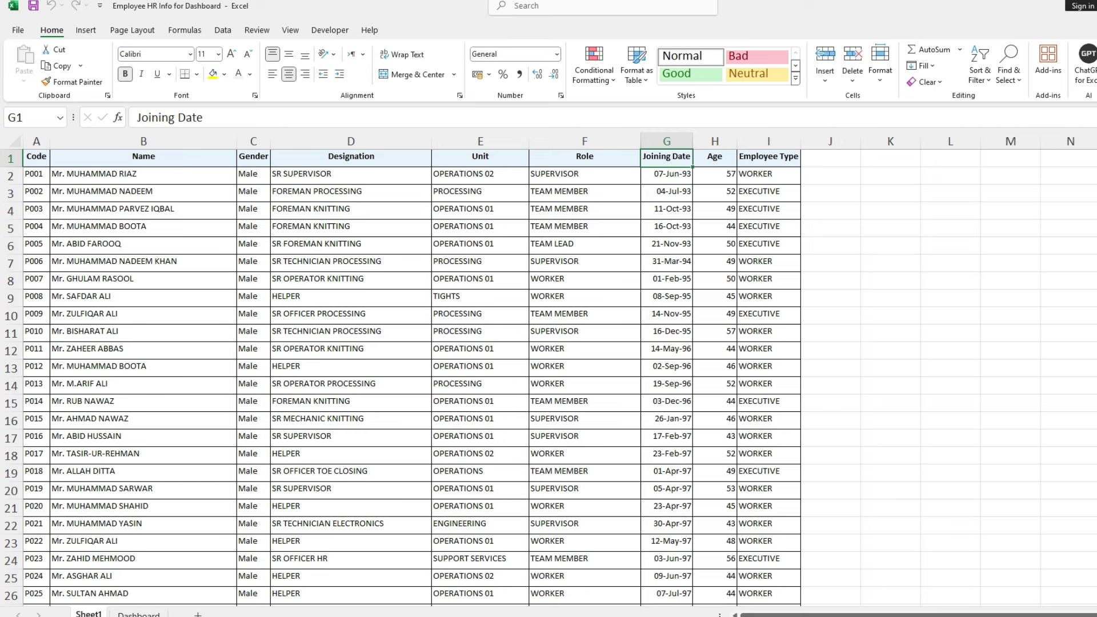
key(Right)
key(Right)
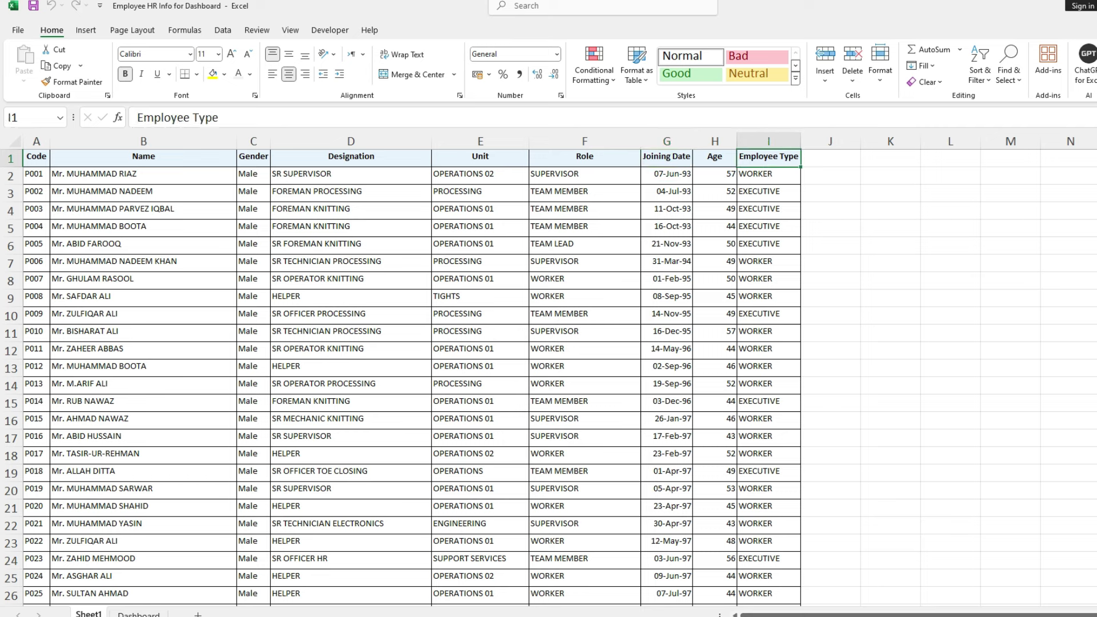
key(Home)
key(shift+Right)
key(shift+Right)
key(shift+Right)
key(shift+Right)
key(shift+Right)
key(shift+Right)
key(shift+Right)
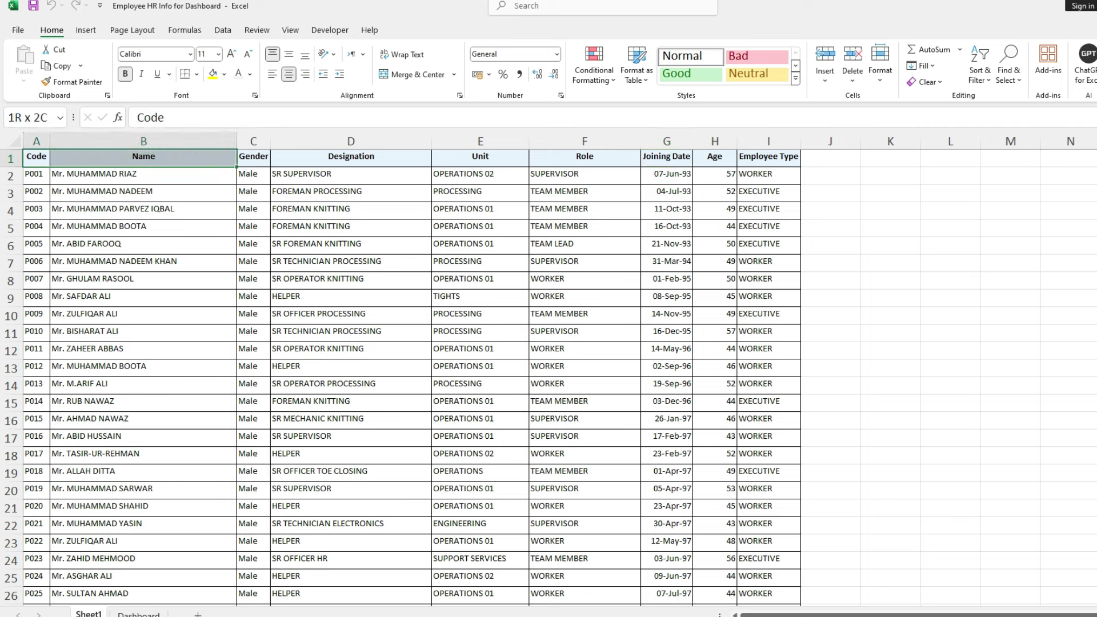
key(shift+Right)
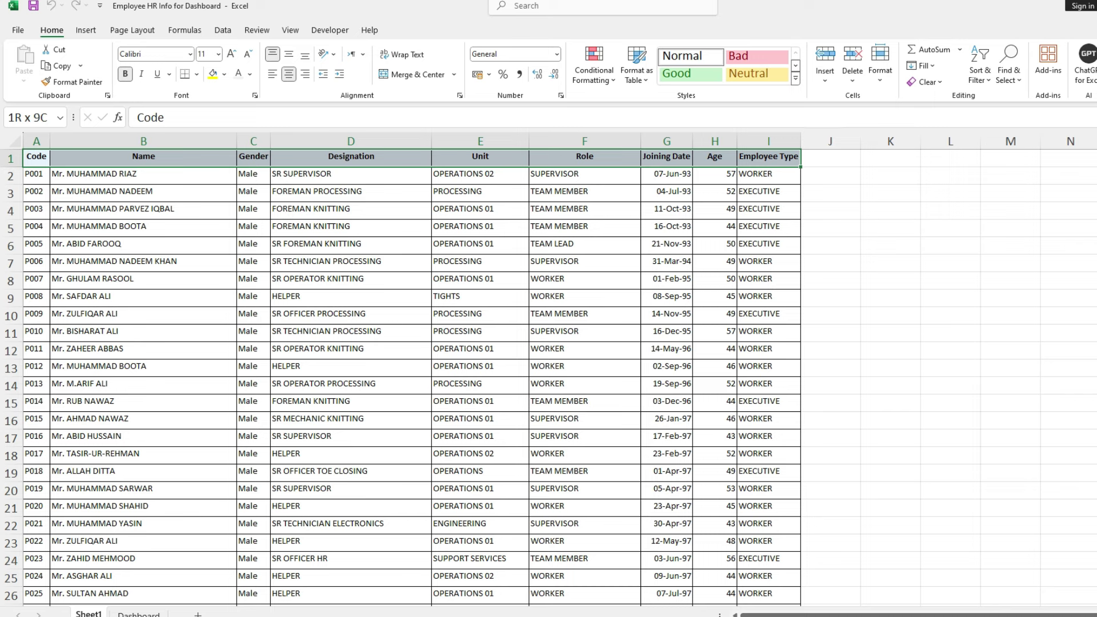
click(480, 157)
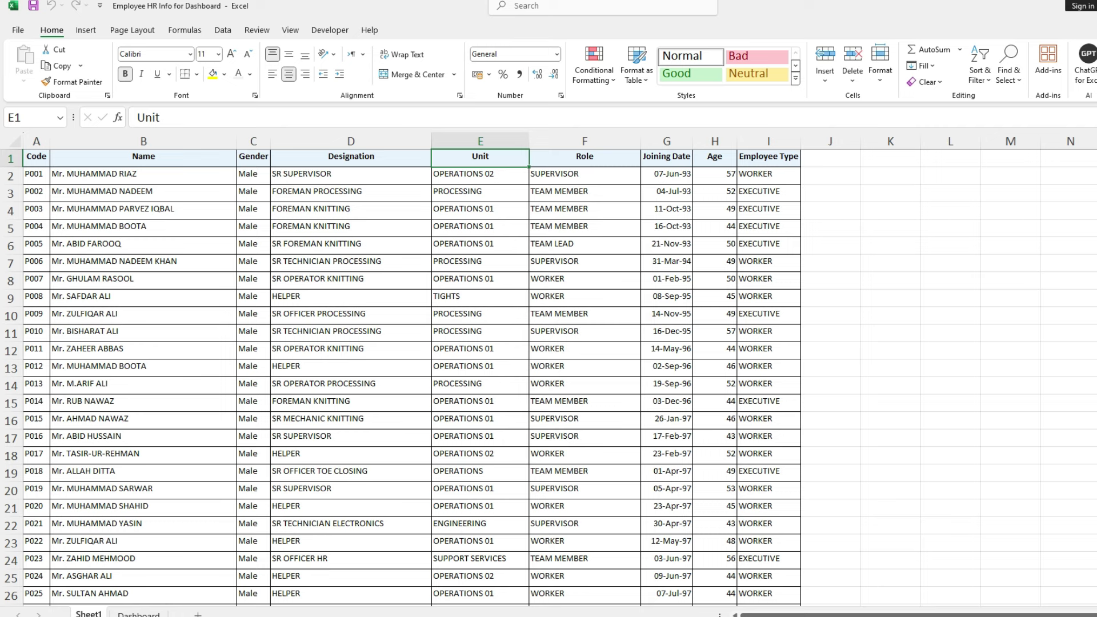
click(351, 157)
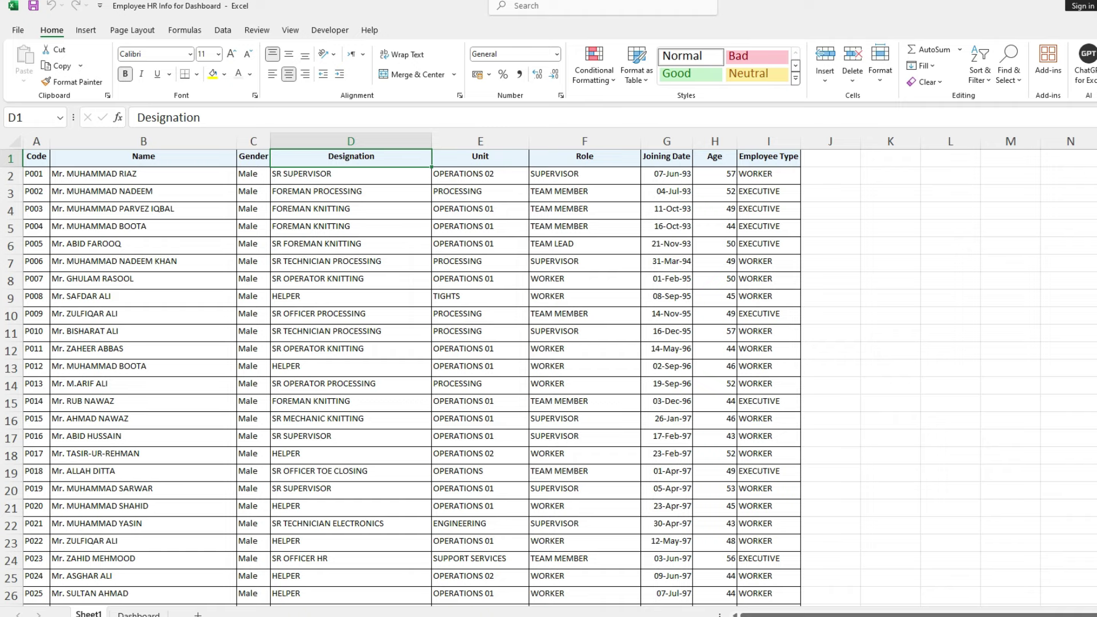
Create a PivotTable on a new worksheet from the employee data in Sheet1 range A1:I5822
click(36, 157)
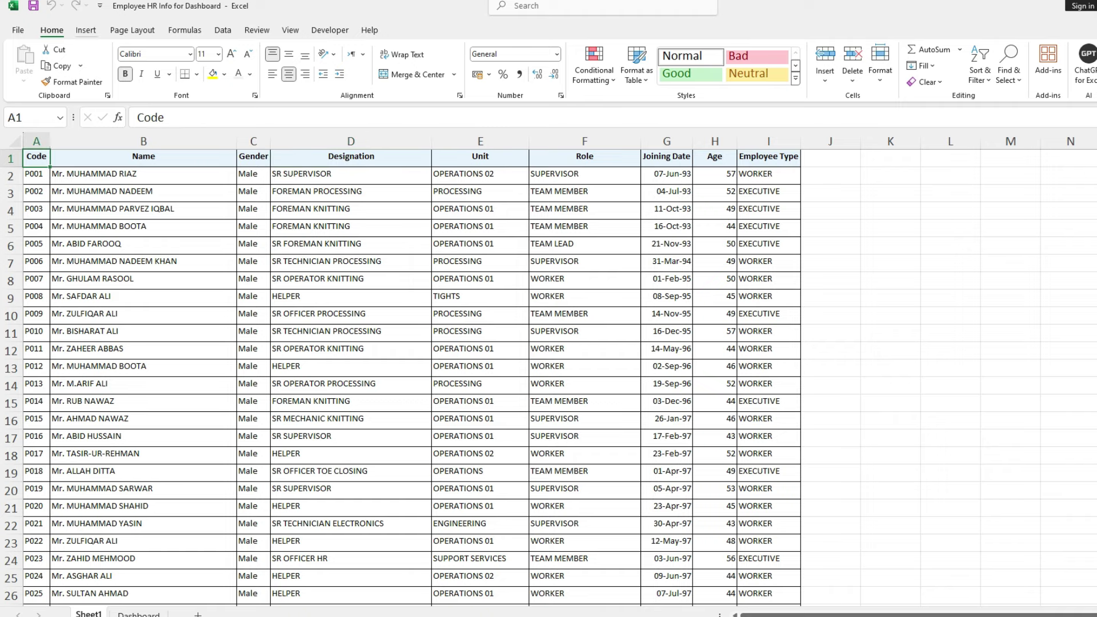
click(85, 29)
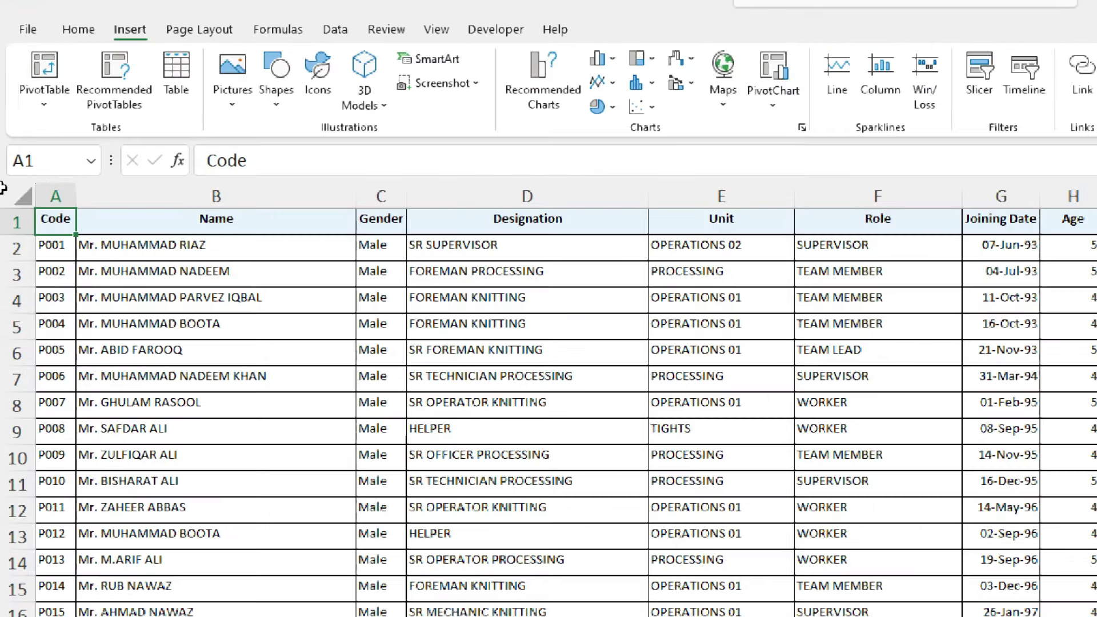
click(45, 71)
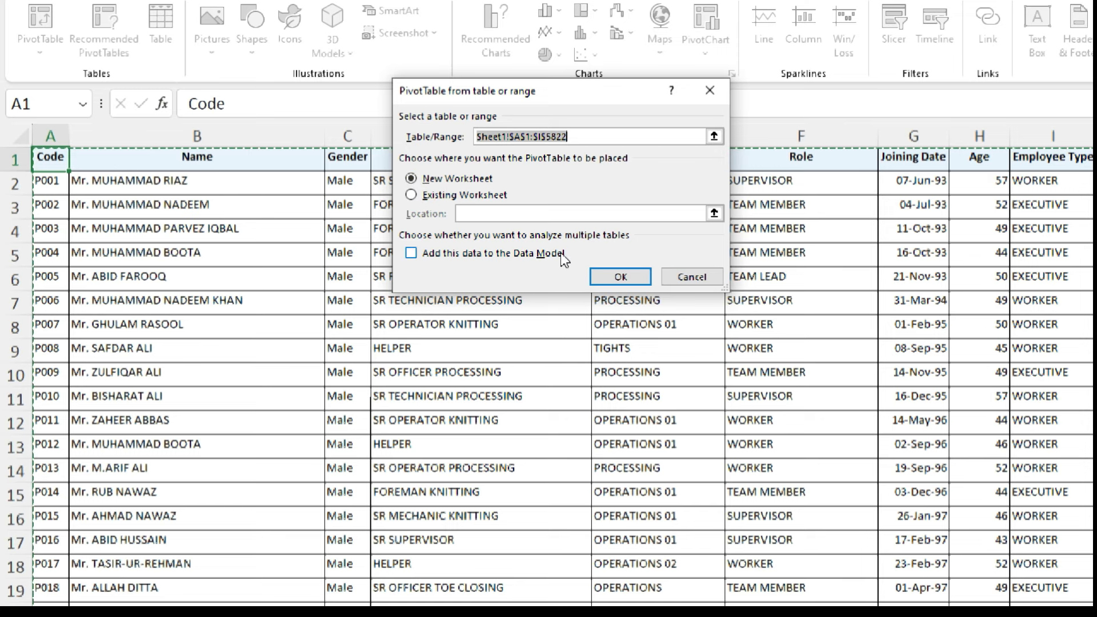
click(621, 278)
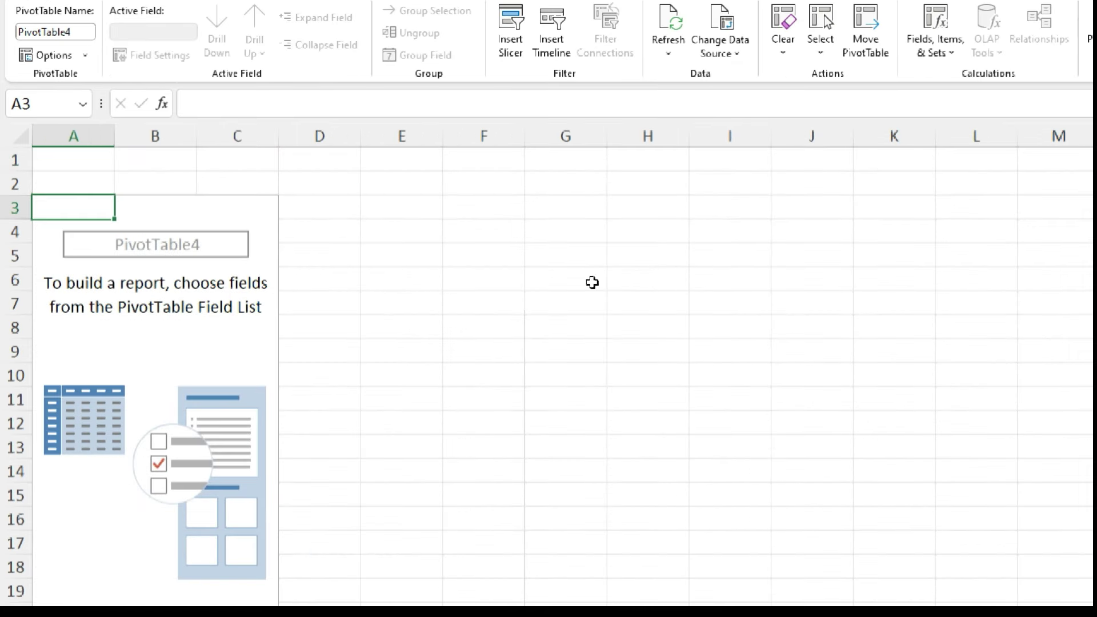
Add the Code field to the PivotTable's values and keep it summarized by Count in the value field settings
click(152, 331)
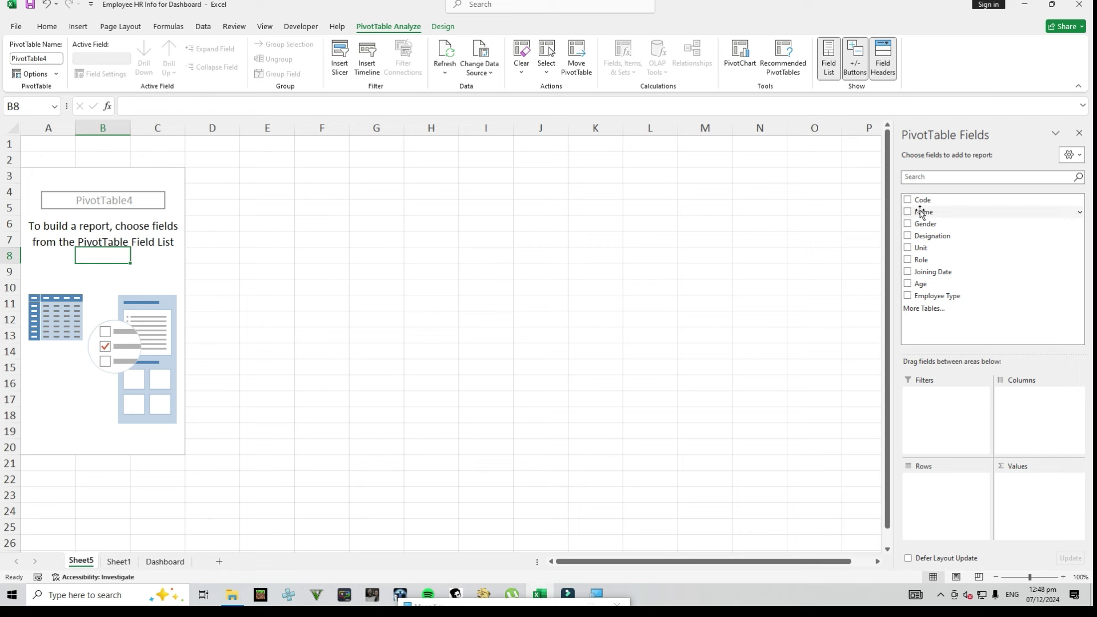
drag(908, 203, 1020, 502)
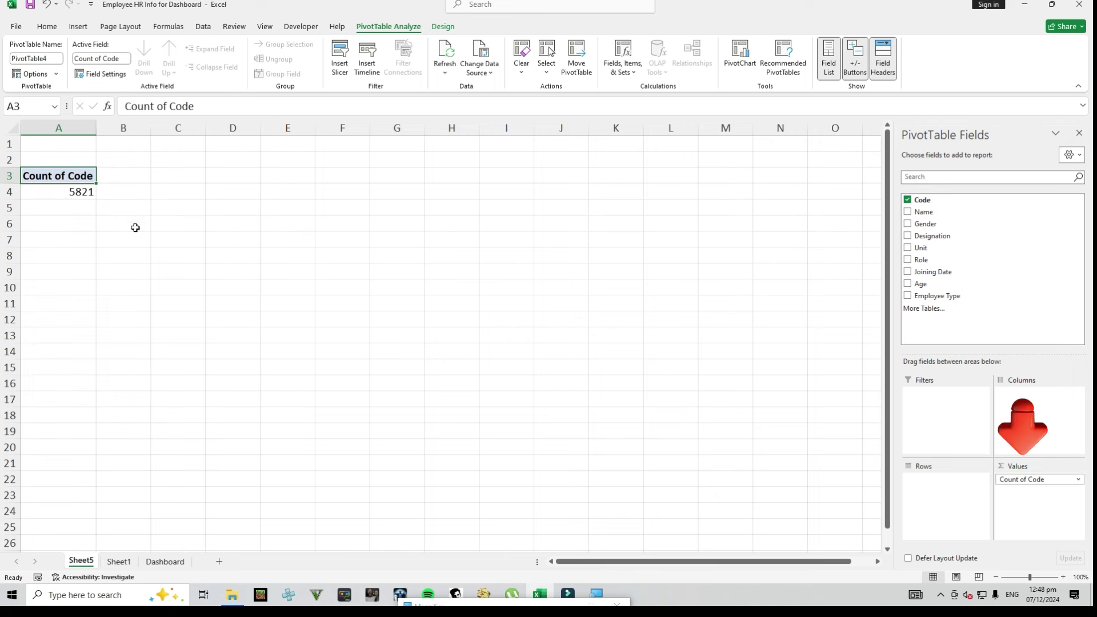
click(68, 194)
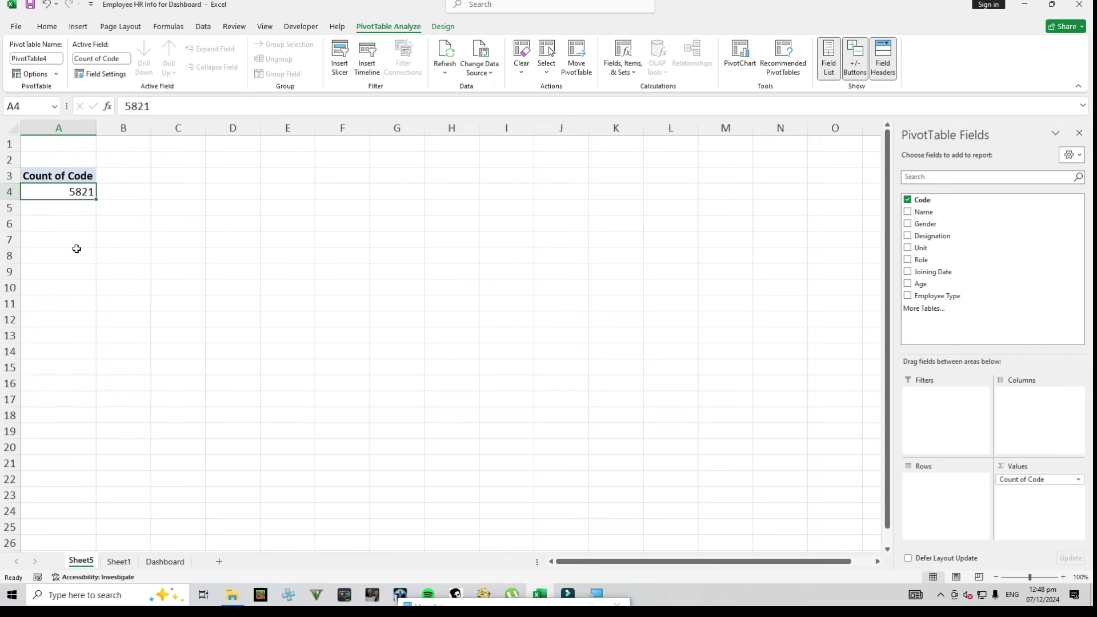
right_click(69, 195)
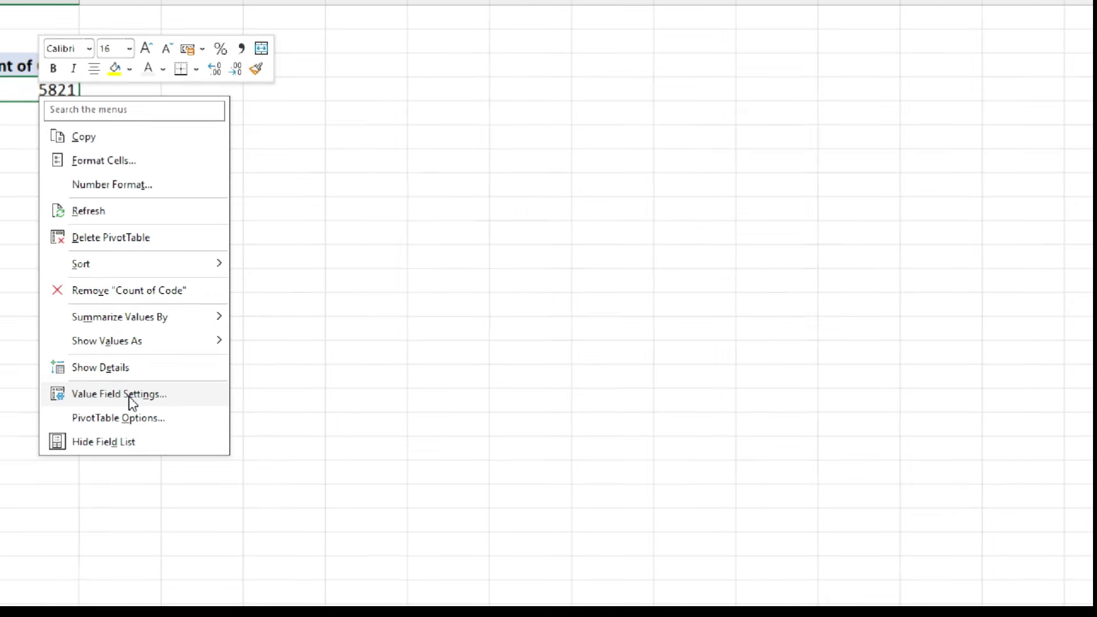
click(130, 400)
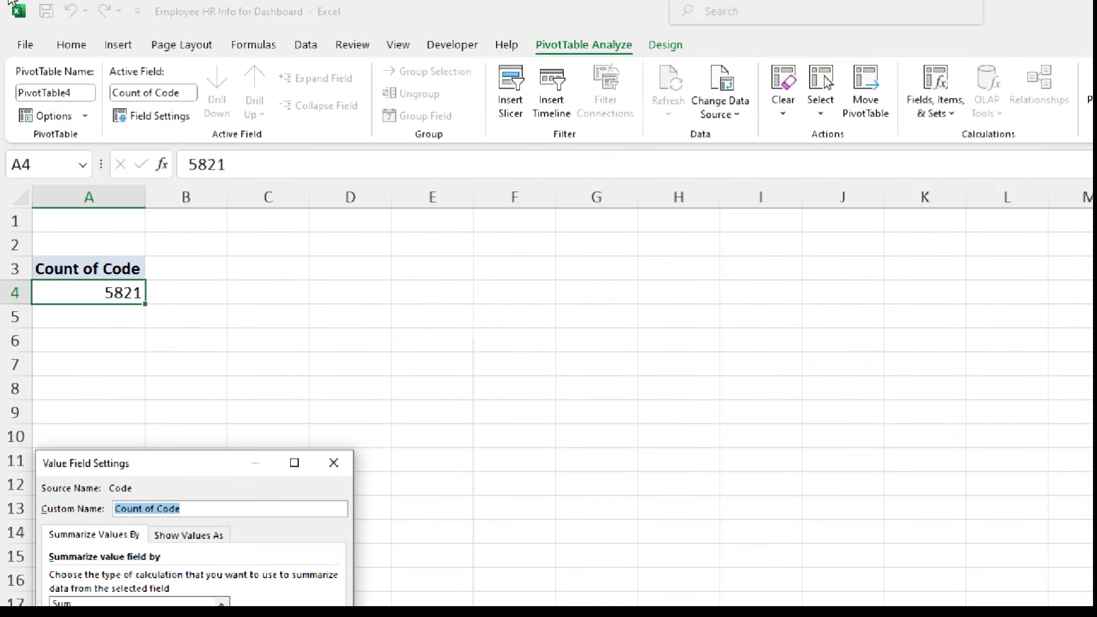
drag(158, 267, 269, 16)
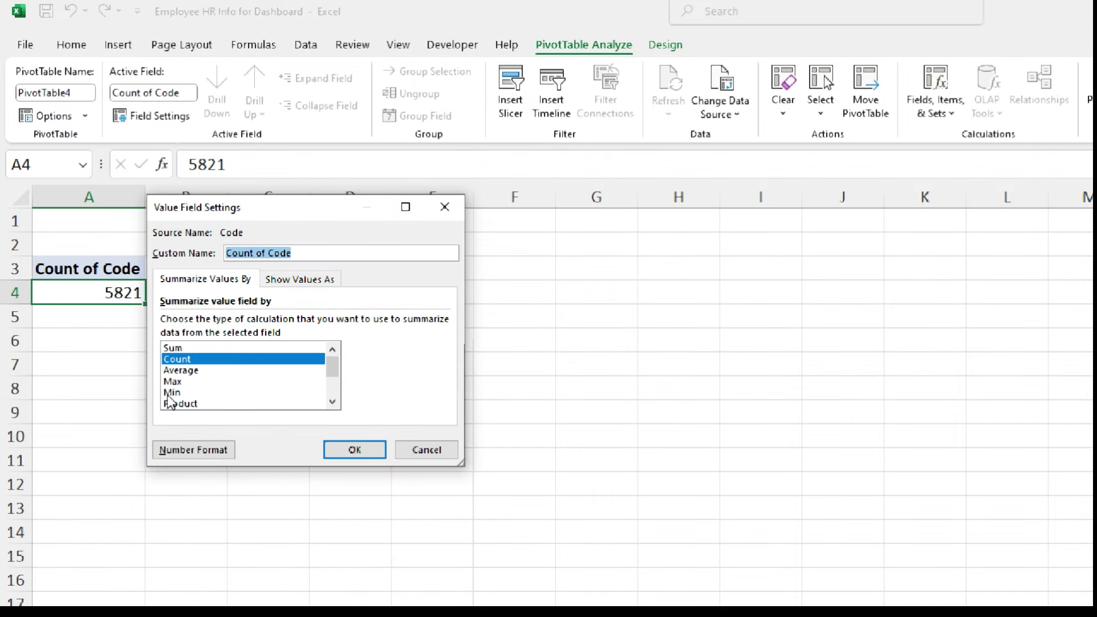
click(350, 451)
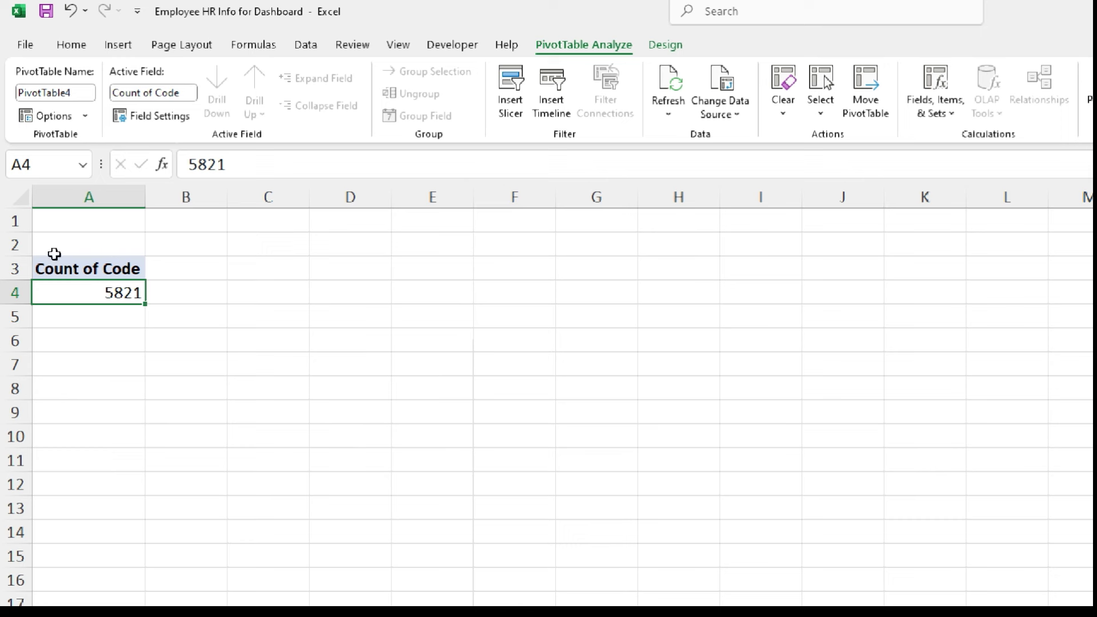
Copy the Count of Code PivotTable in A3:A4 and paste it as a link at A7
drag(85, 277, 110, 294)
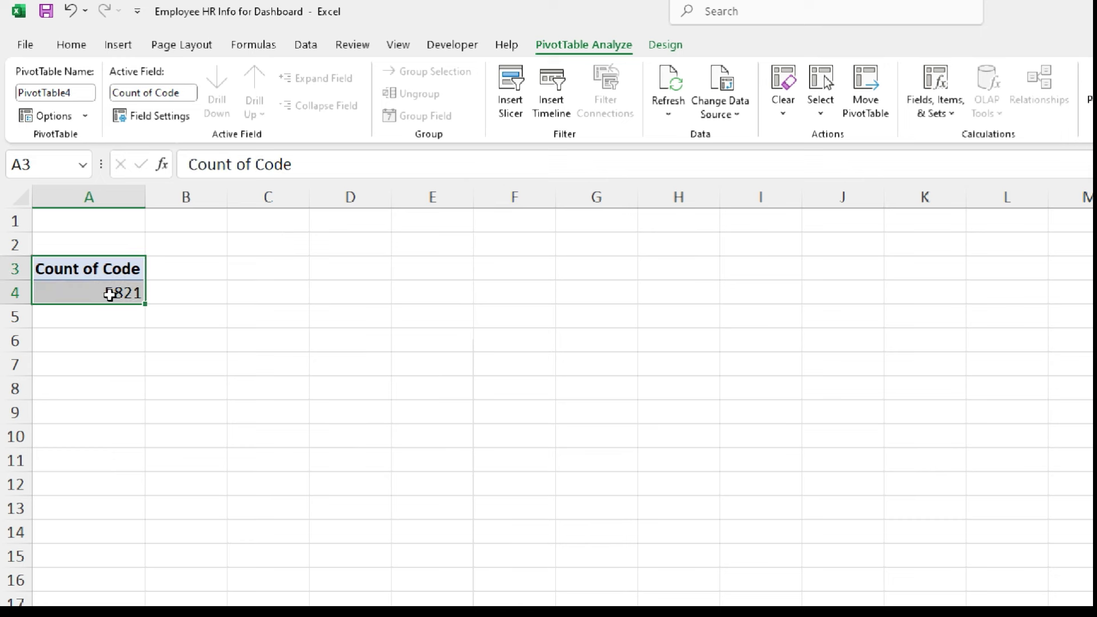
key(ctrl+c)
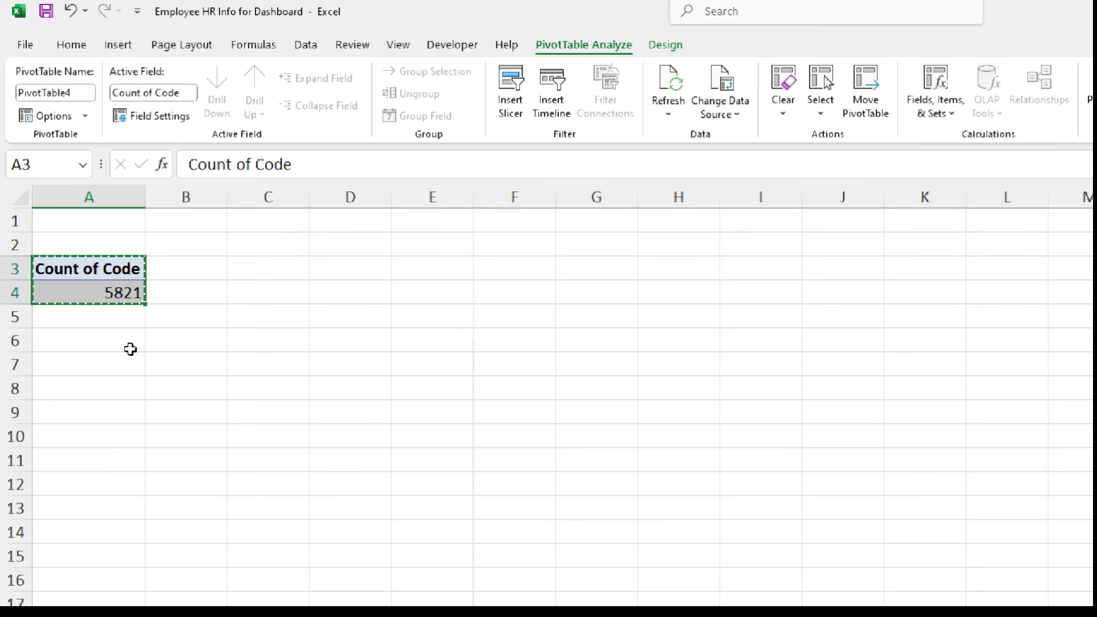
click(94, 357)
right_click(88, 363)
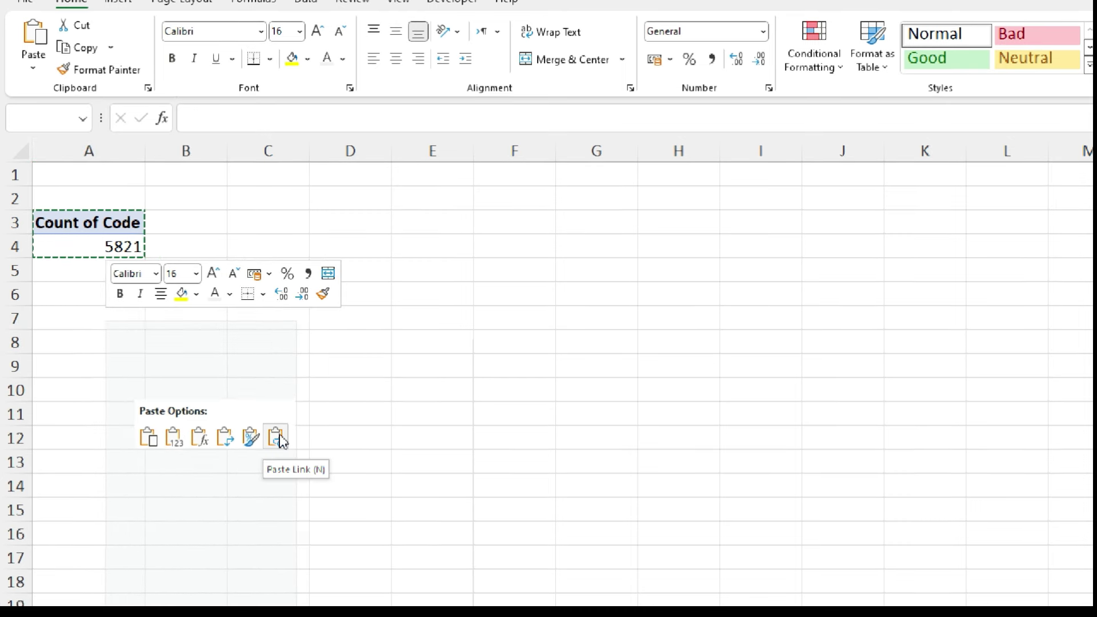
click(276, 438)
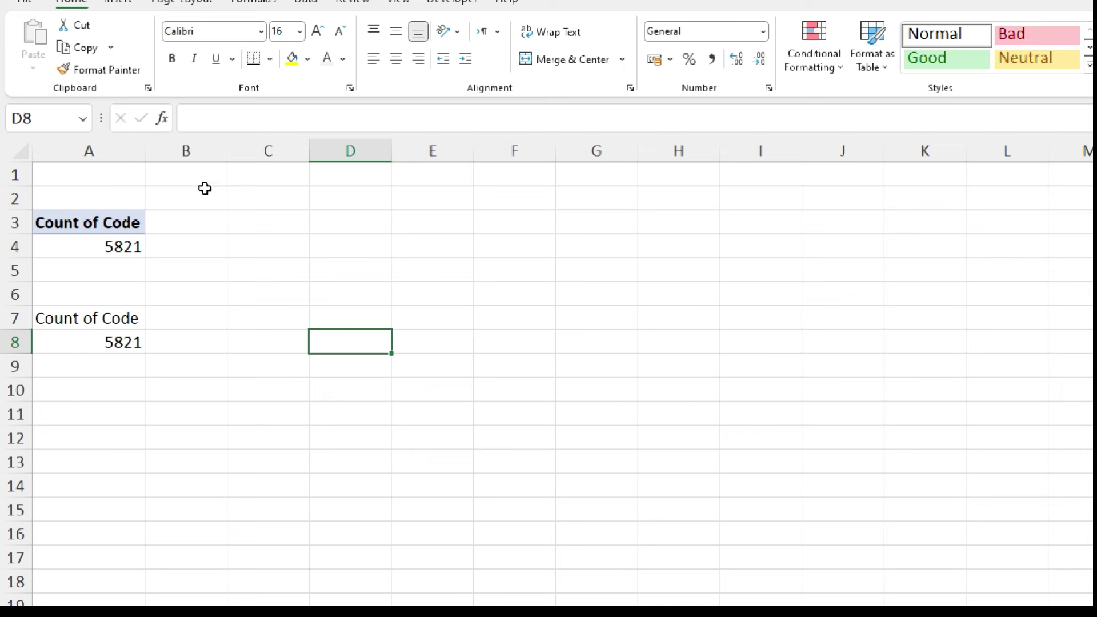
Duplicate the Count of Code PivotTable from A3:A4 to cell C3
click(88, 223)
click(153, 289)
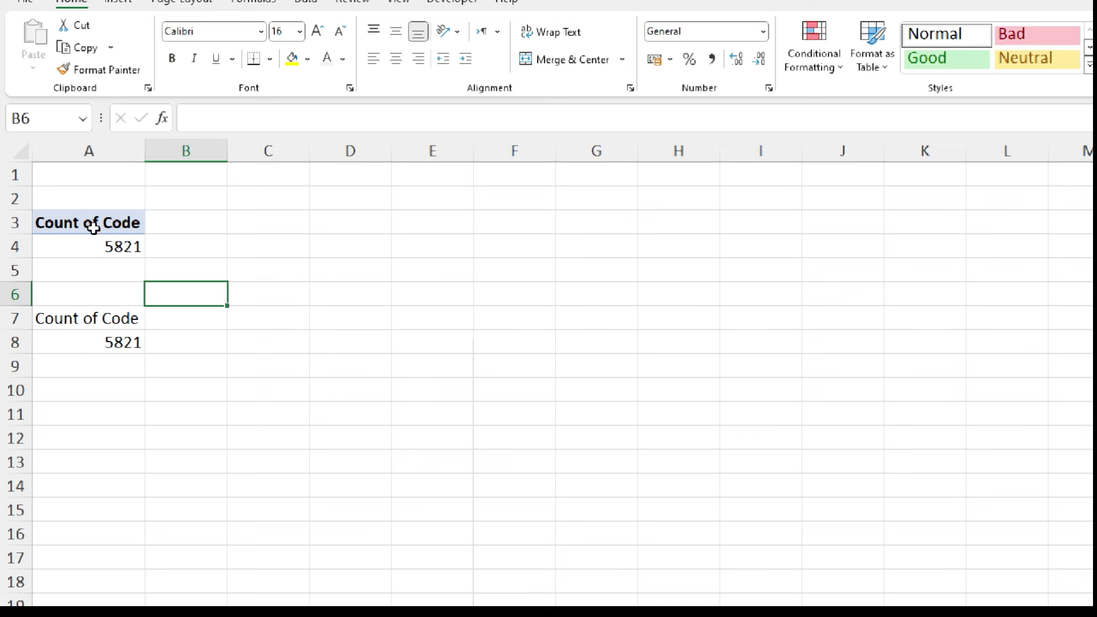
drag(91, 226, 101, 248)
key(ctrl+c)
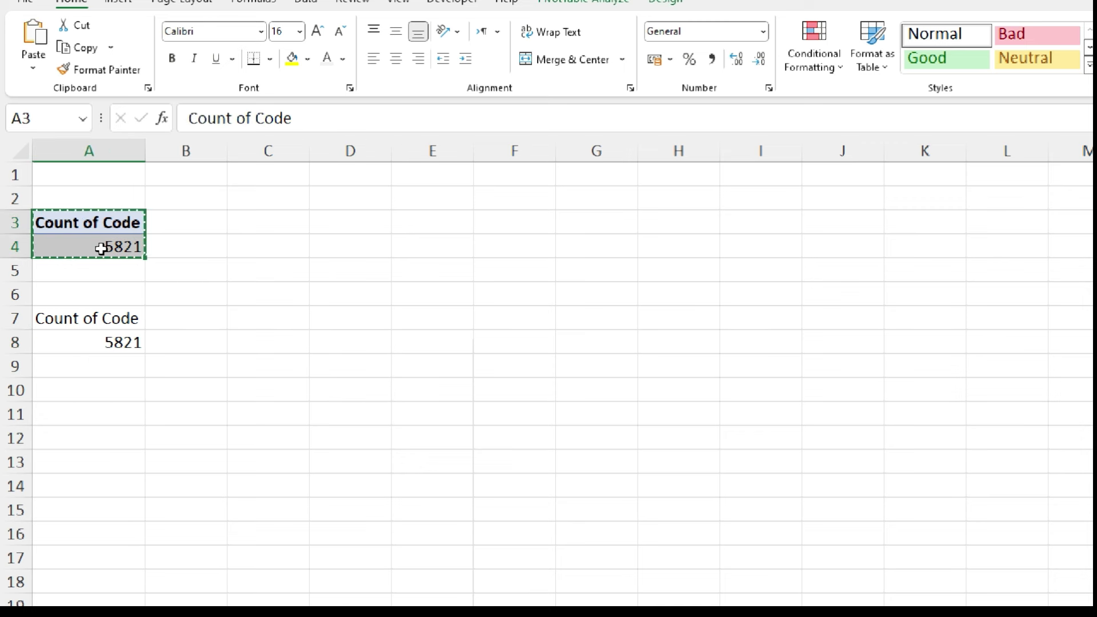
click(275, 218)
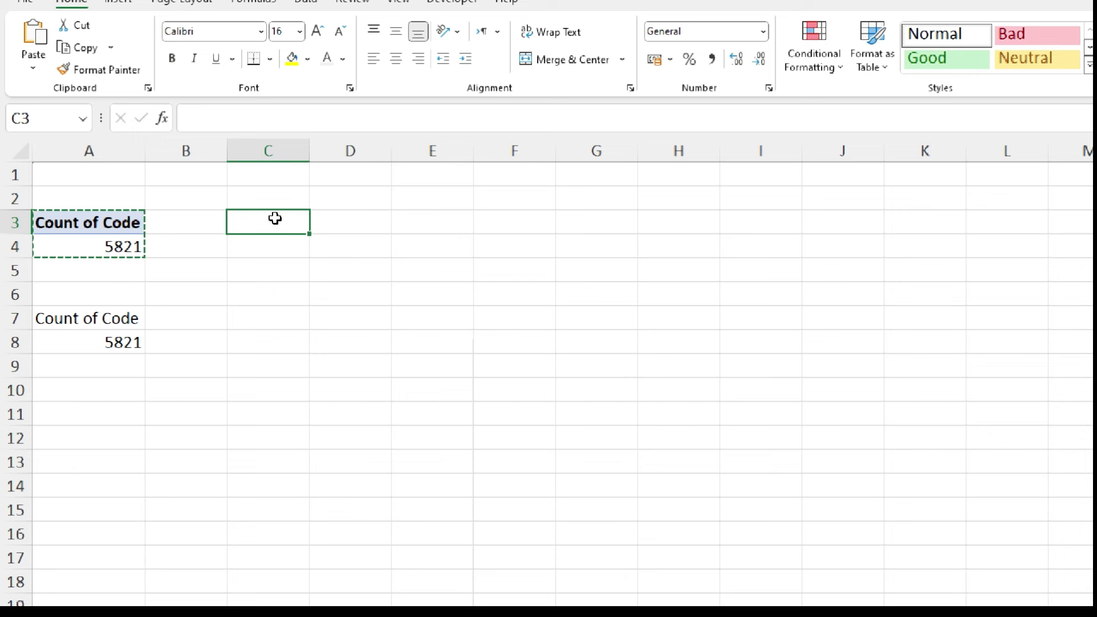
key(ctrl+v)
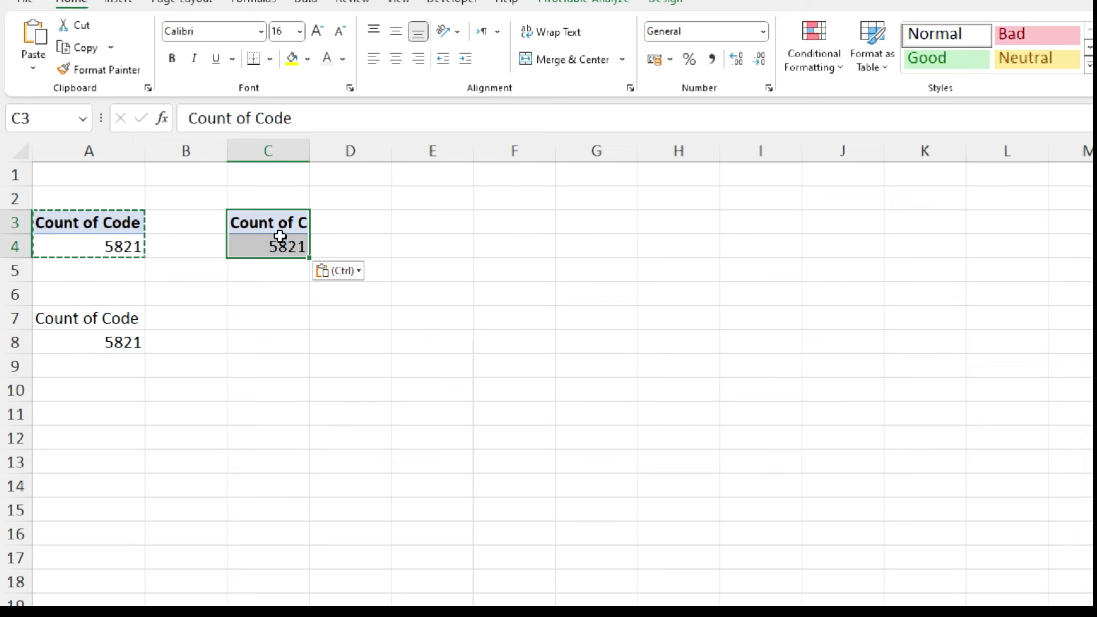
Autofit column C and add the Gender field to the rows of the PivotTable at C3
click(280, 237)
double_click(309, 144)
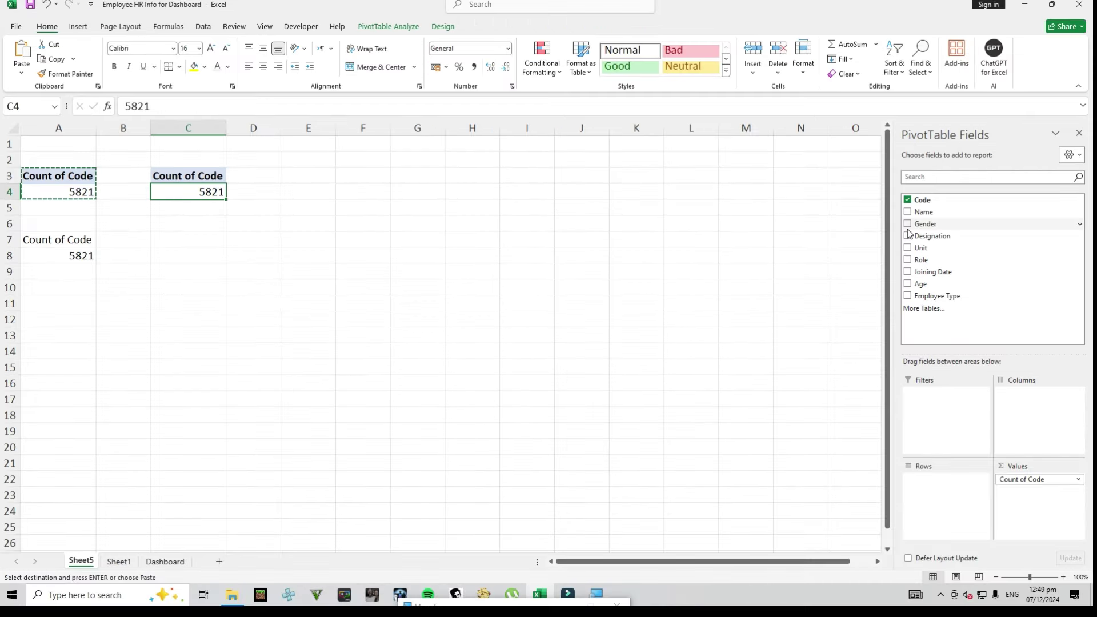
drag(908, 228, 954, 492)
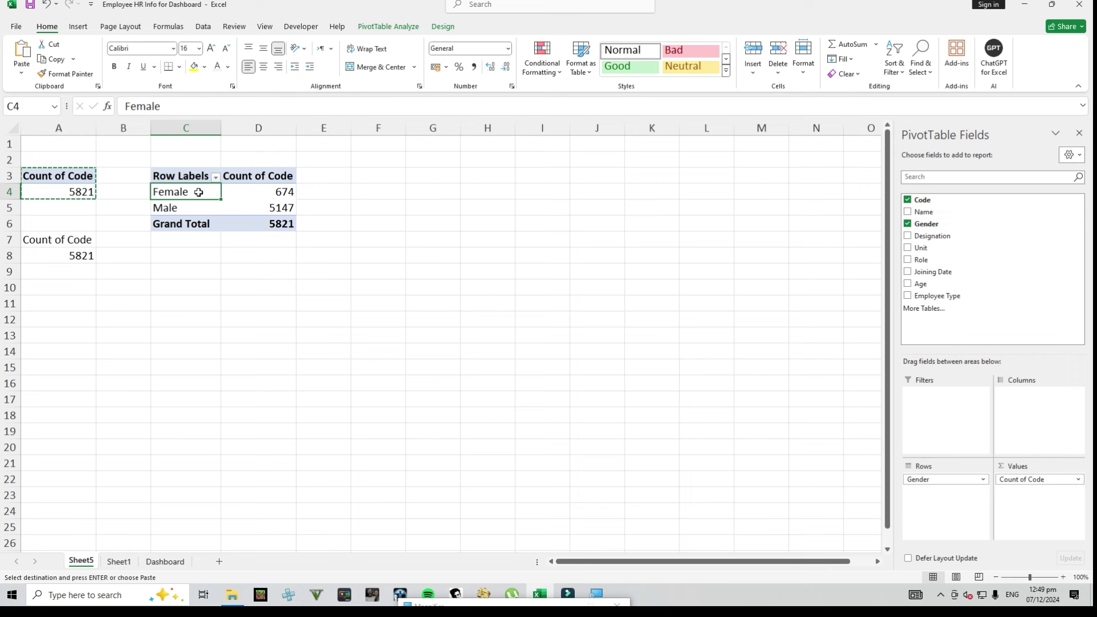
key(Escape)
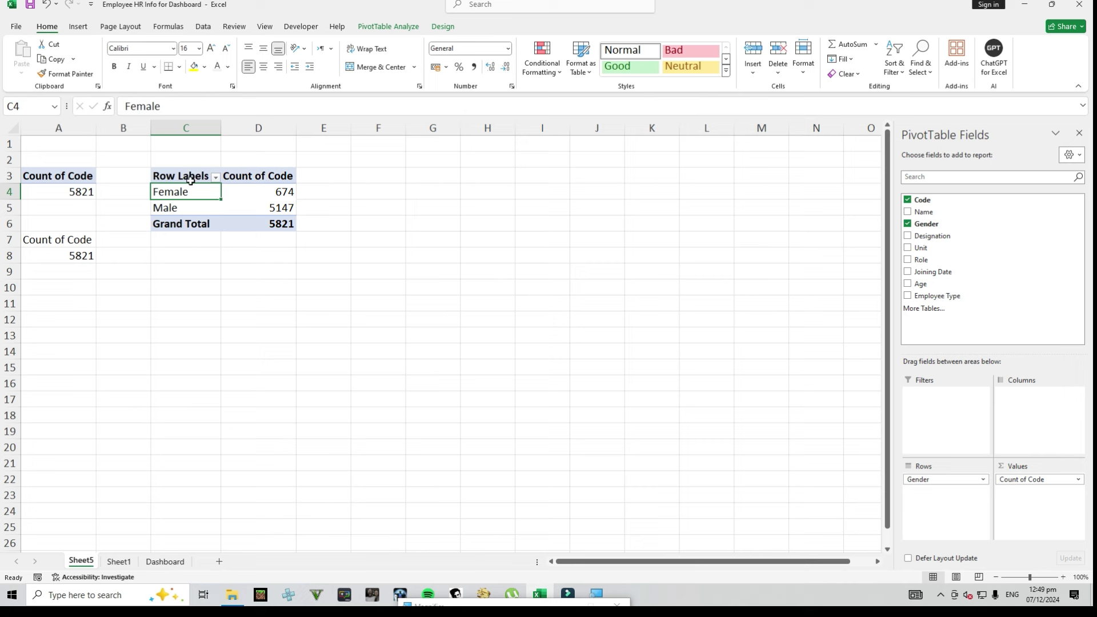
Duplicate the gender PivotTable from C3:D6 to cell F3 and autofit column F
drag(191, 179, 262, 224)
key(ctrl+c)
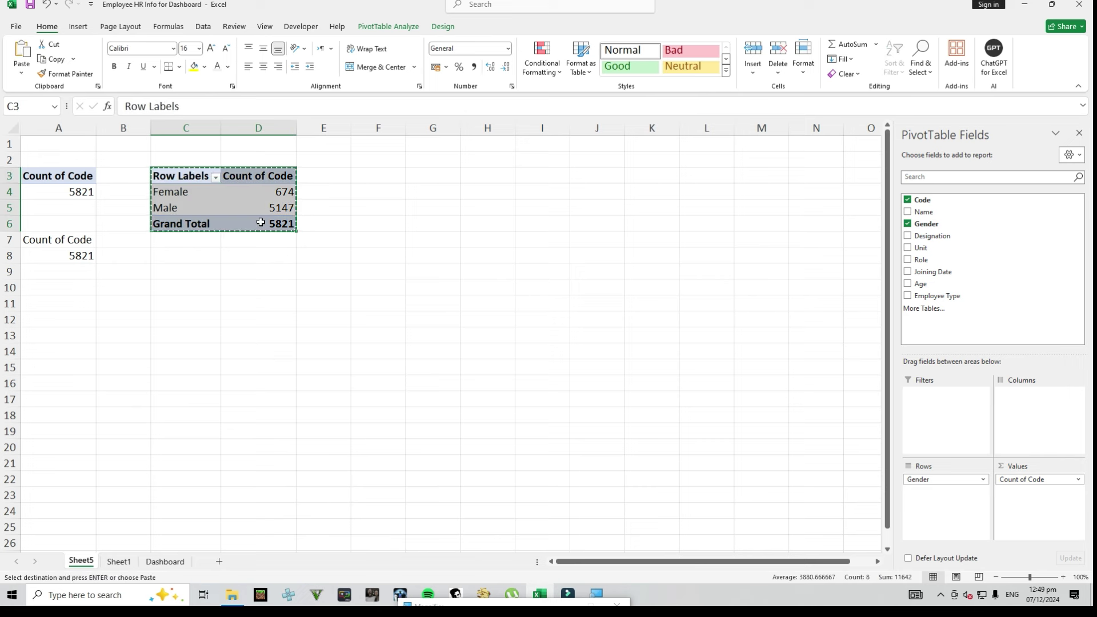
click(379, 180)
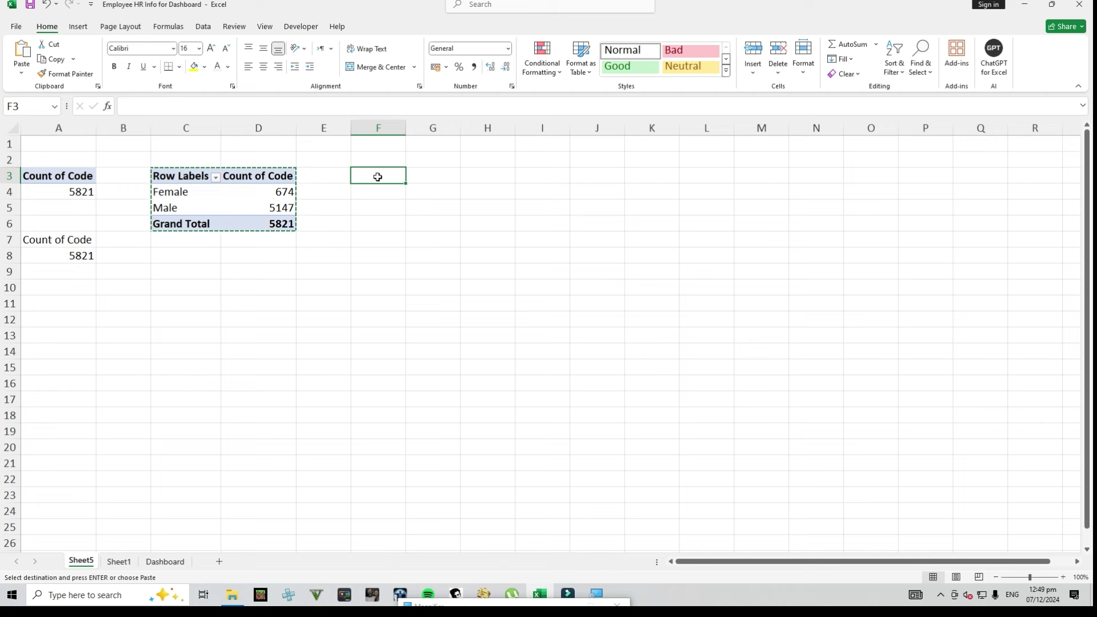
key(ctrl+v)
key(Escape)
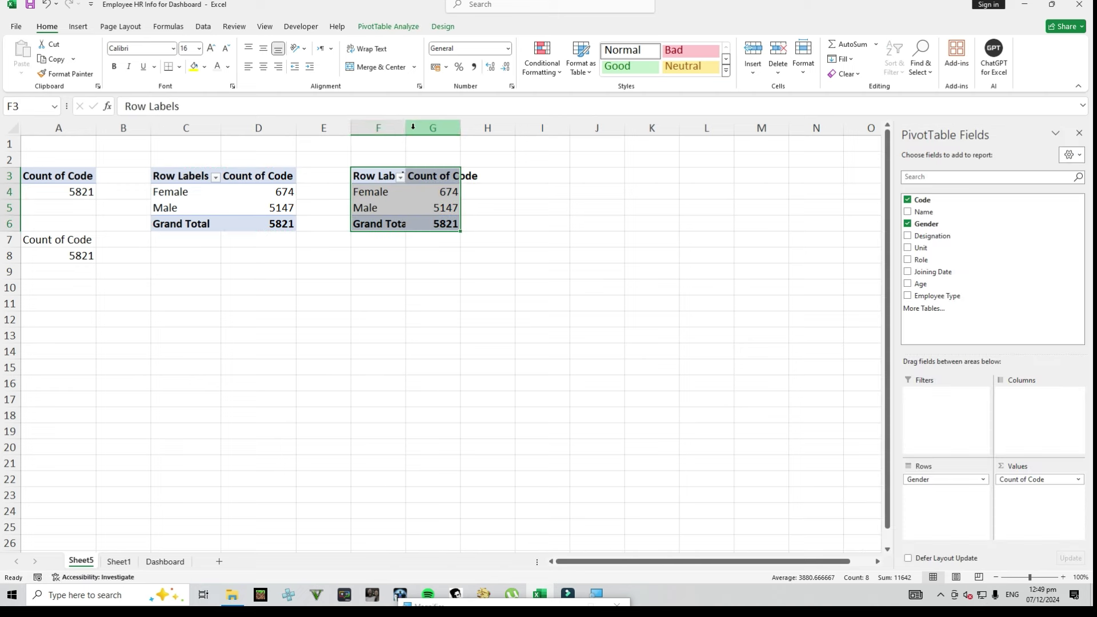
click(432, 128)
double_click(406, 128)
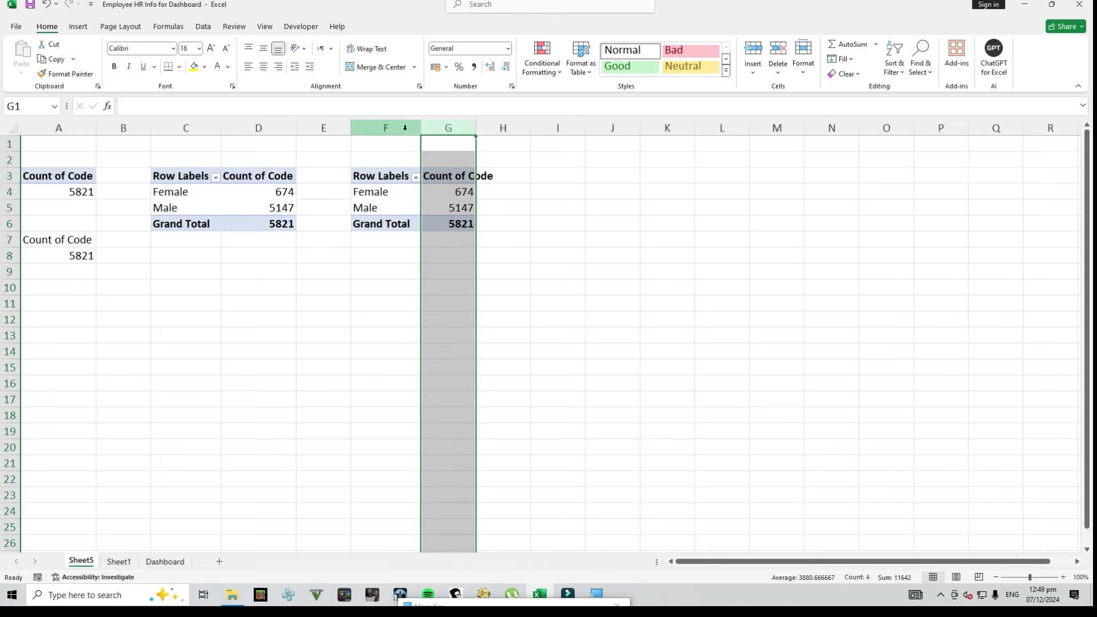
Autofit column G and replace Gender with the Role field in the rows of the PivotTable at F3
double_click(476, 128)
click(460, 224)
click(422, 208)
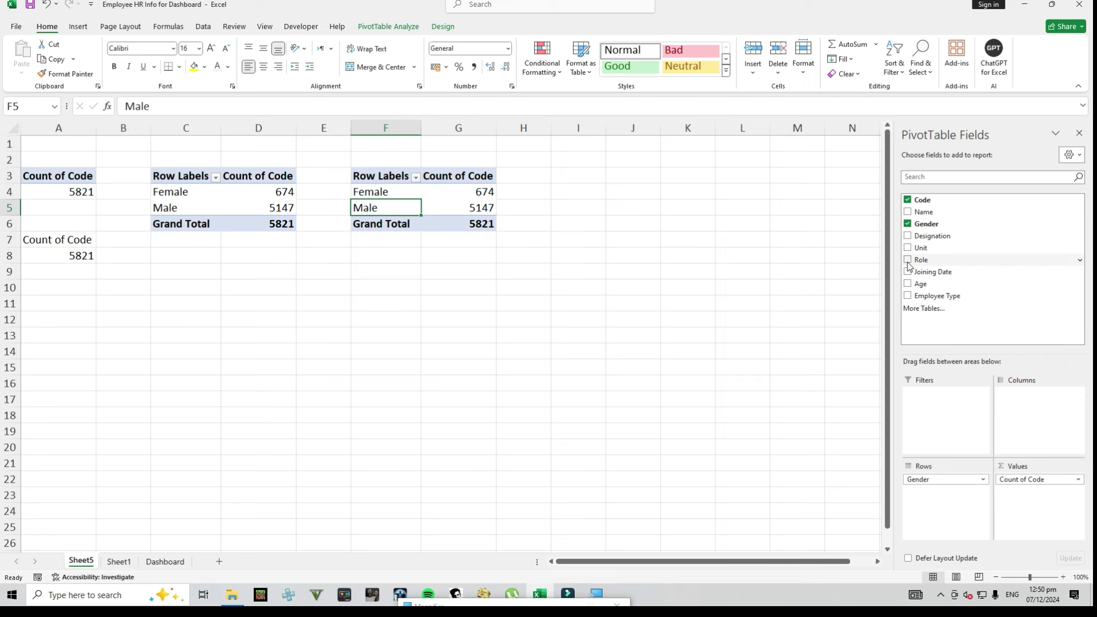
drag(920, 480, 940, 305)
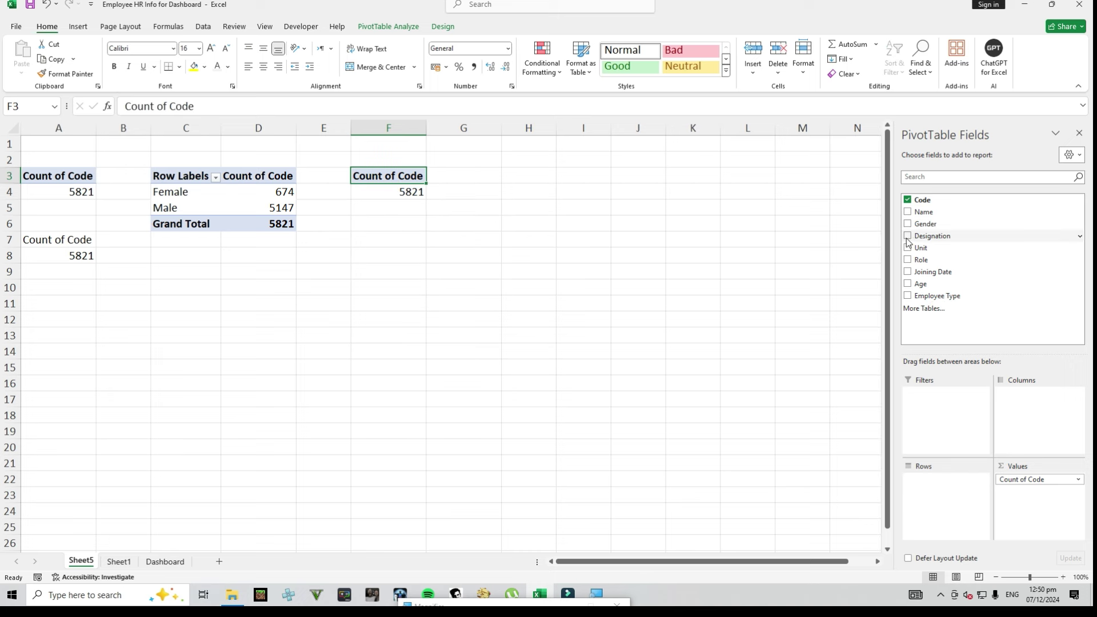
drag(909, 265, 943, 497)
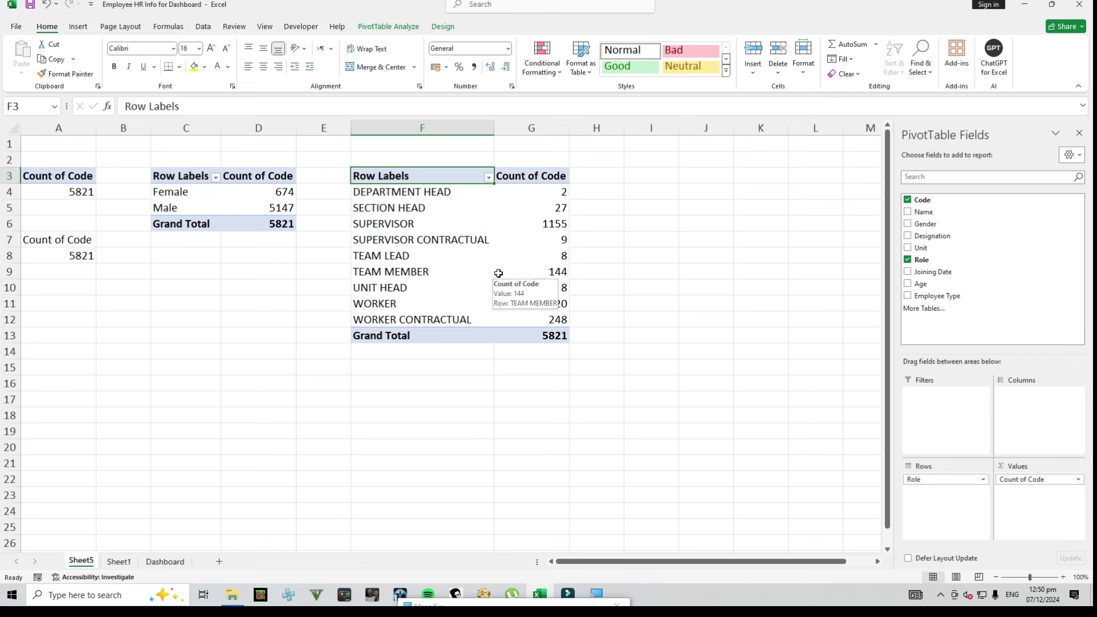
click(557, 191)
right_click(557, 191)
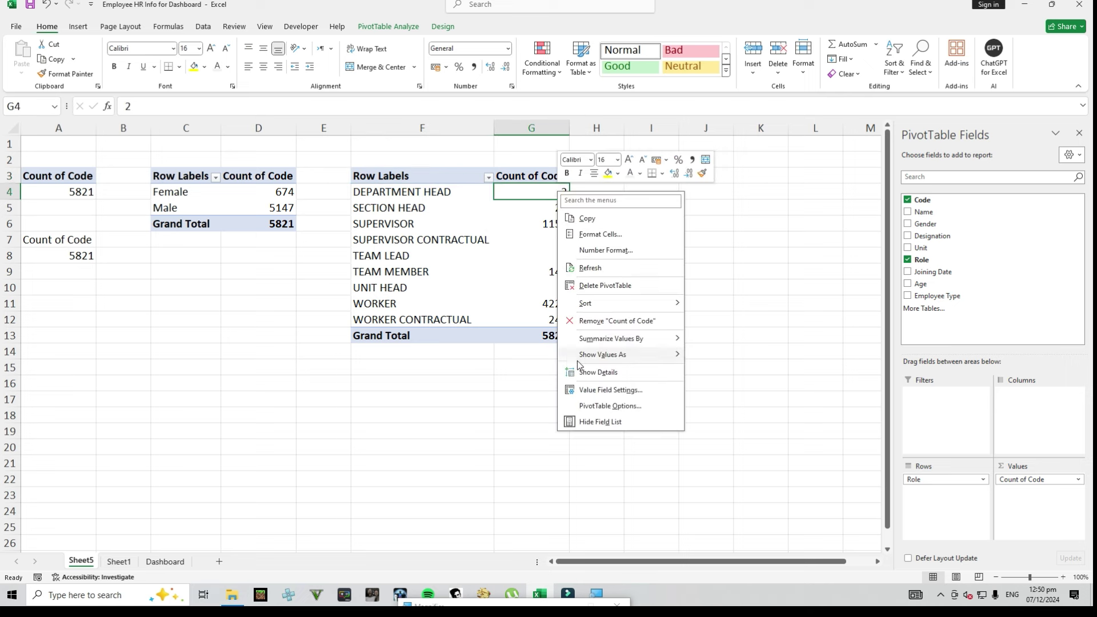
click(594, 394)
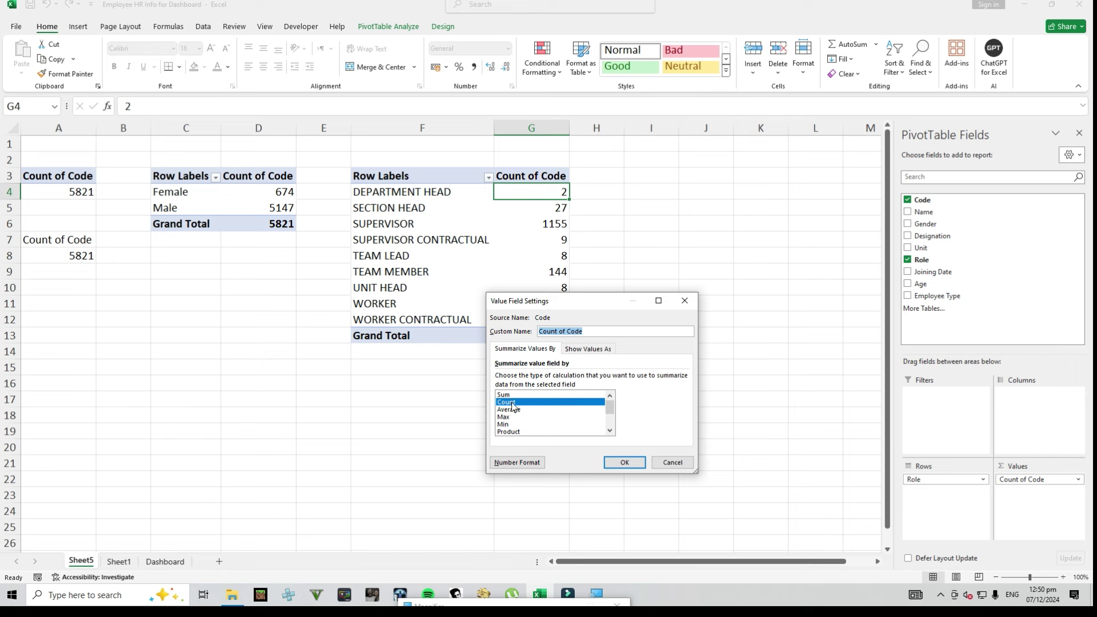
click(672, 462)
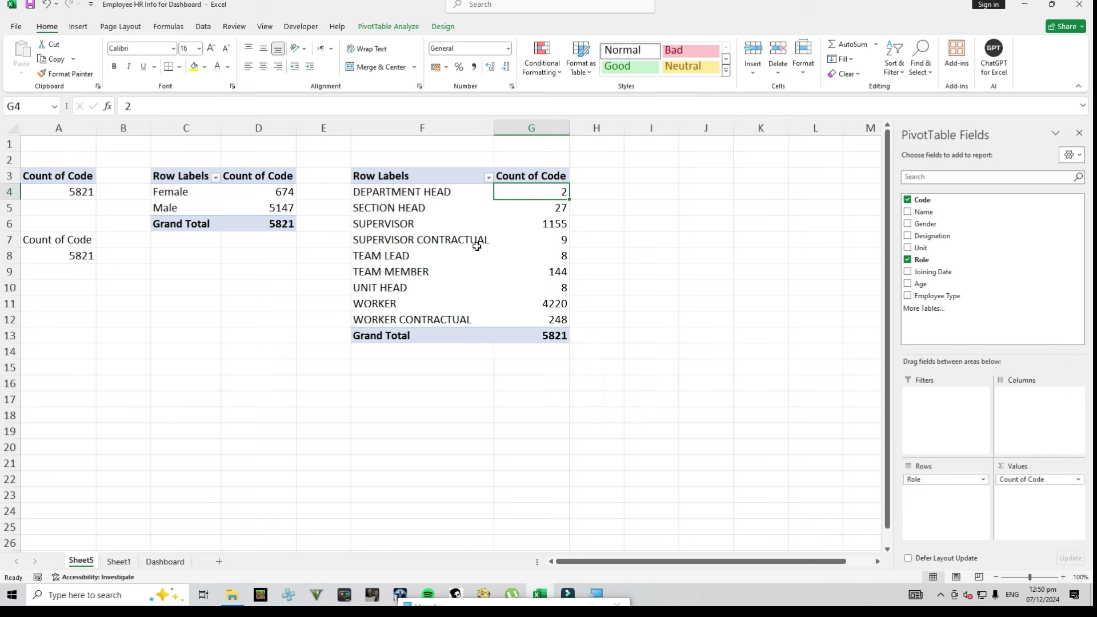
Duplicate the role PivotTable from F3:G13 to cell I3 and autofit columns I and J
drag(389, 180, 526, 327)
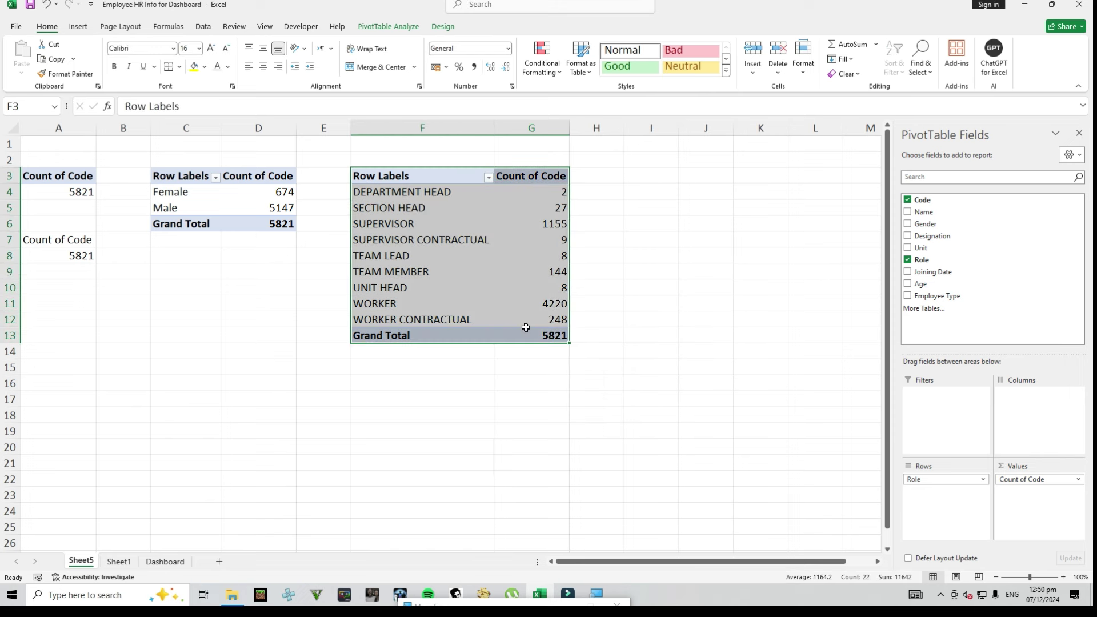
key(ctrl+c)
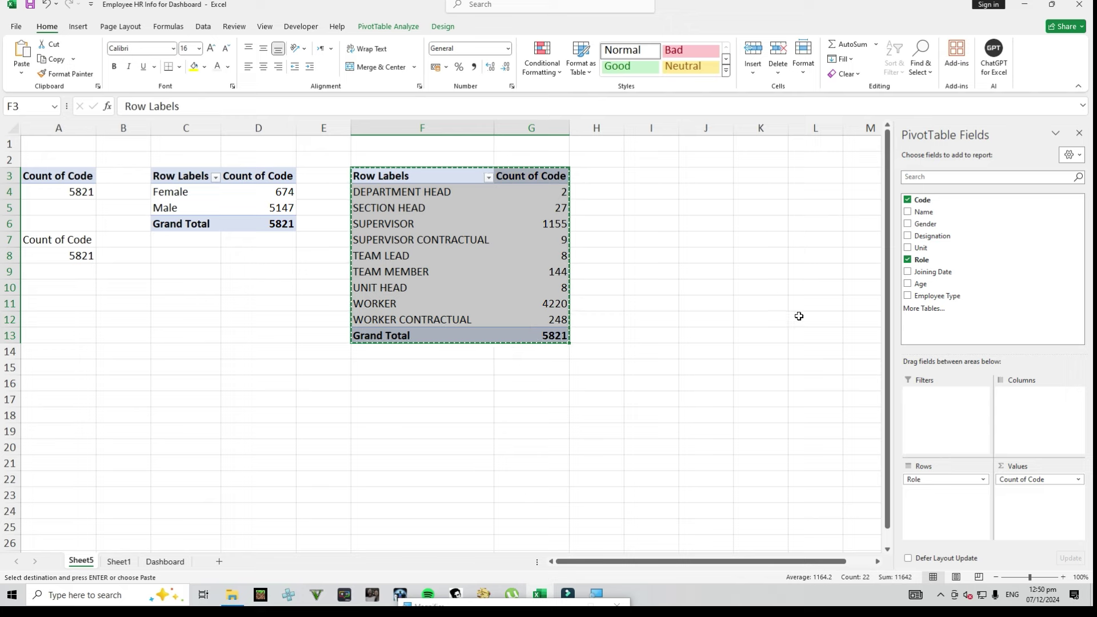
click(659, 176)
key(ctrl+v)
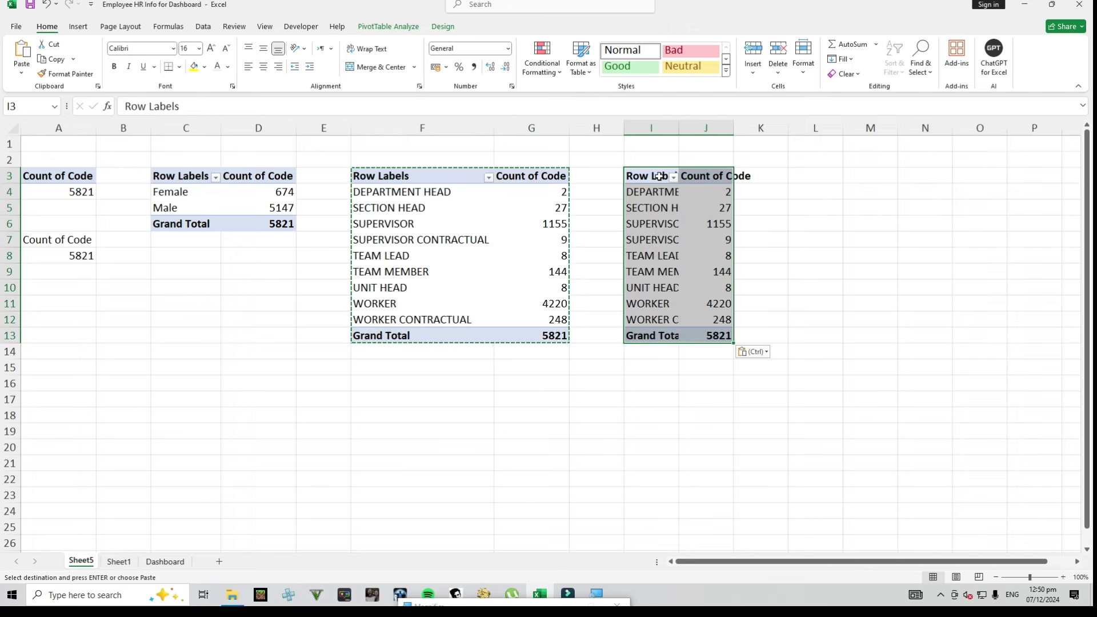
double_click(679, 128)
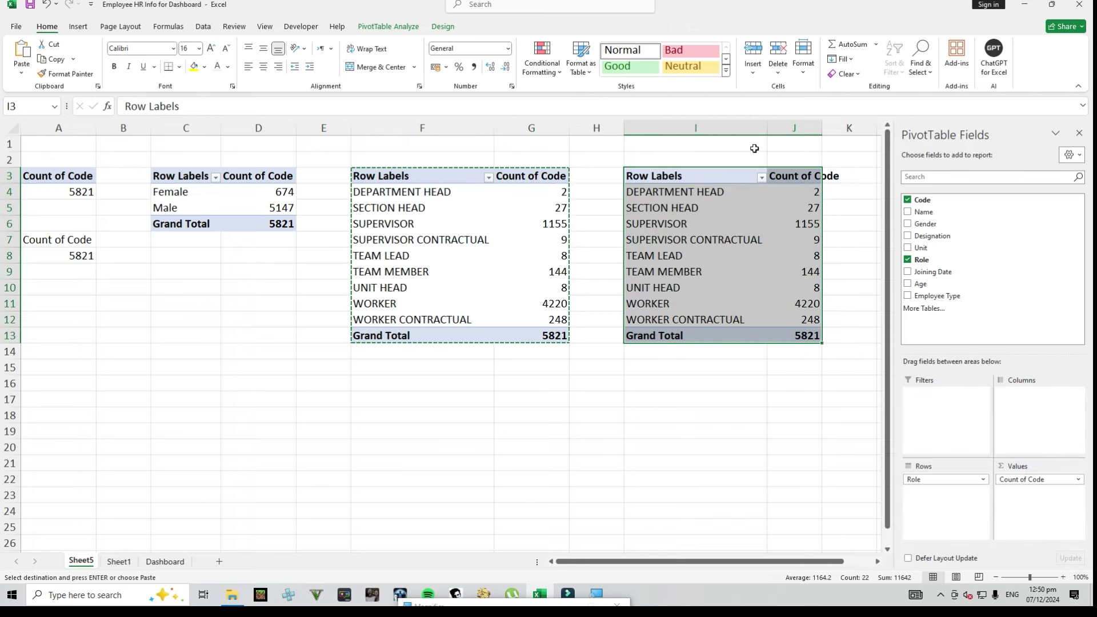
click(831, 126)
double_click(822, 128)
Replace Role with the Unit field in the rows of the PivotTable at I3
click(753, 195)
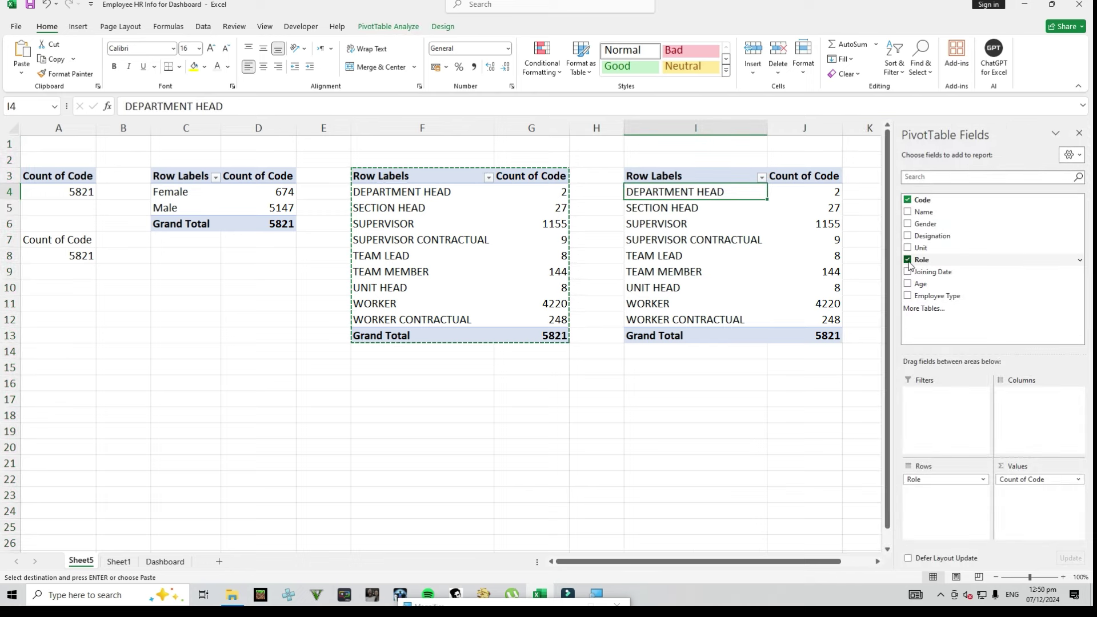
click(908, 260)
drag(921, 248, 924, 486)
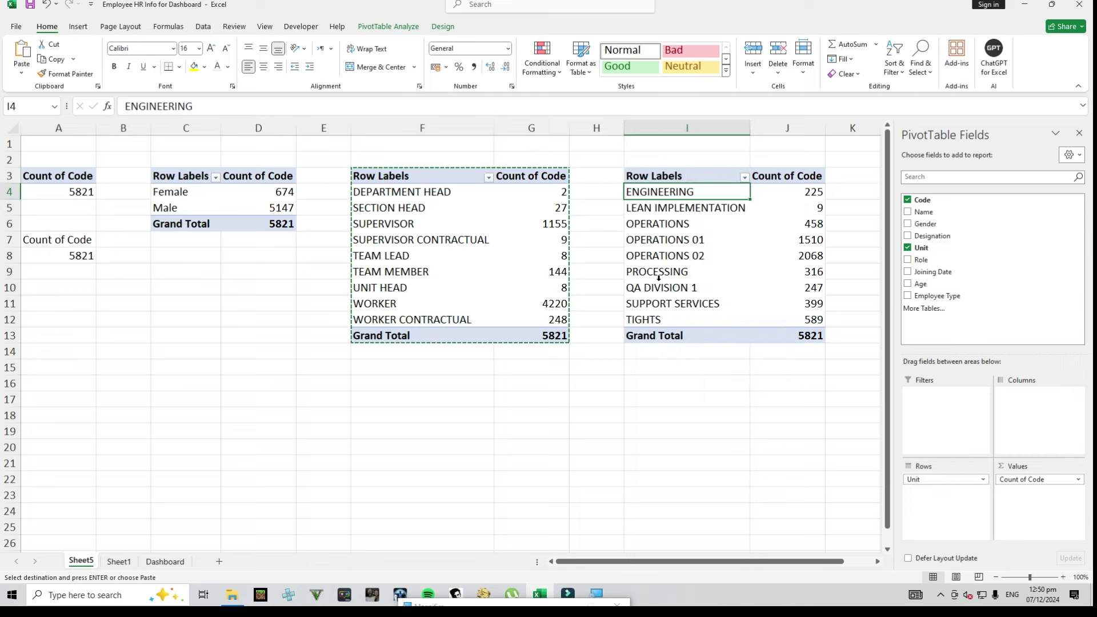
Duplicate the unit PivotTable from I3:J13 to cell L3
drag(643, 177, 806, 328)
key(ctrl+c)
click(861, 170)
key(Right)
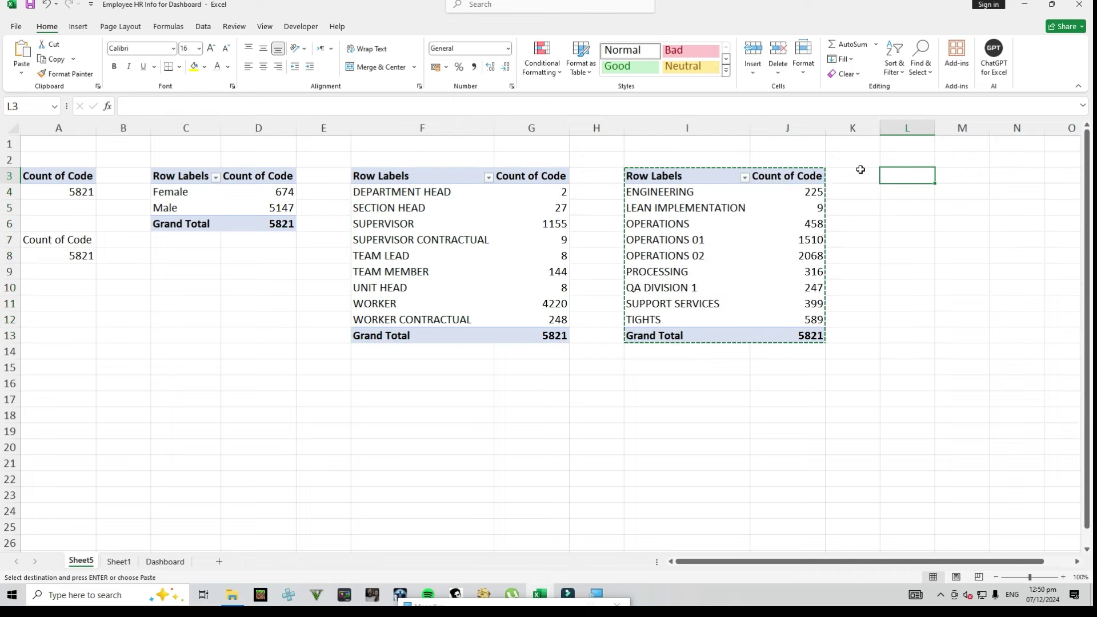
key(ctrl+v)
Replace Unit with the Age field in the rows of the PivotTable at L3
click(603, 224)
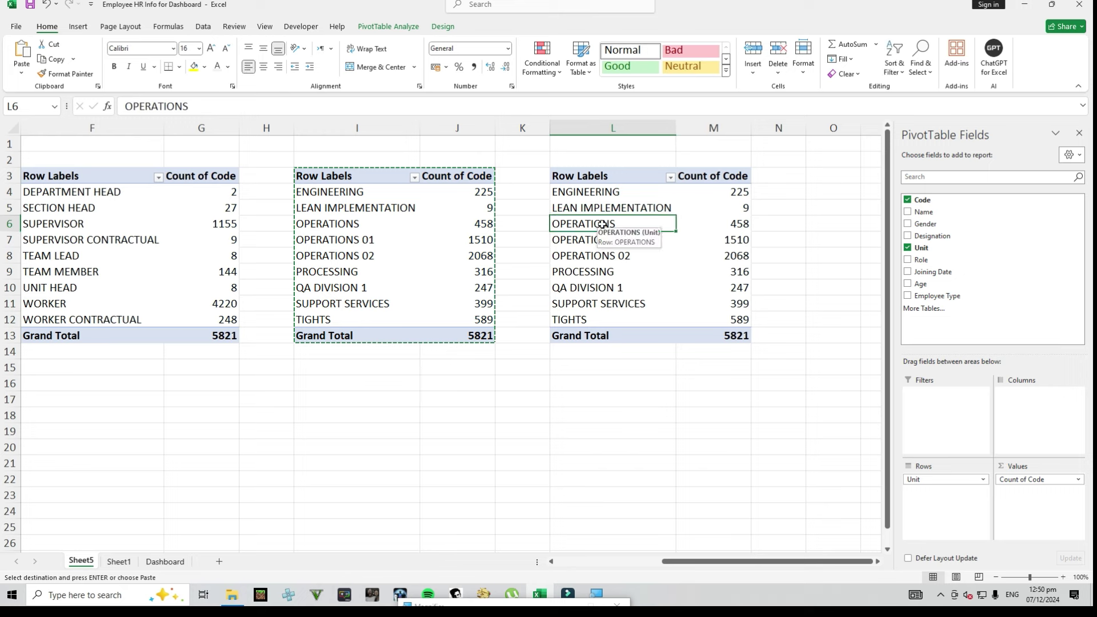
key(Escape)
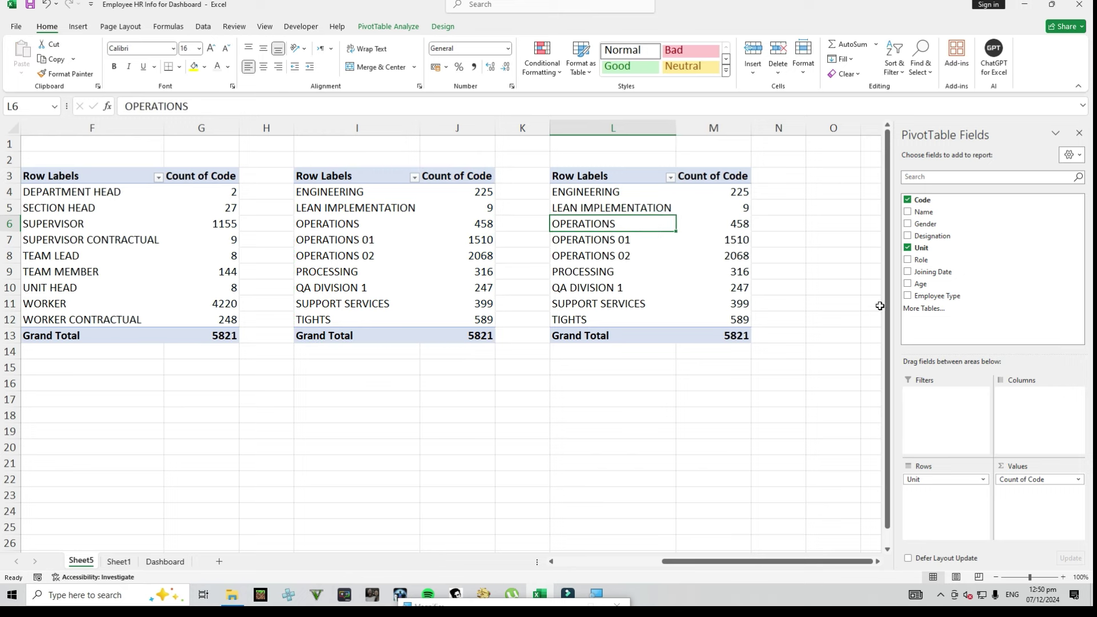
click(908, 249)
drag(910, 286, 934, 526)
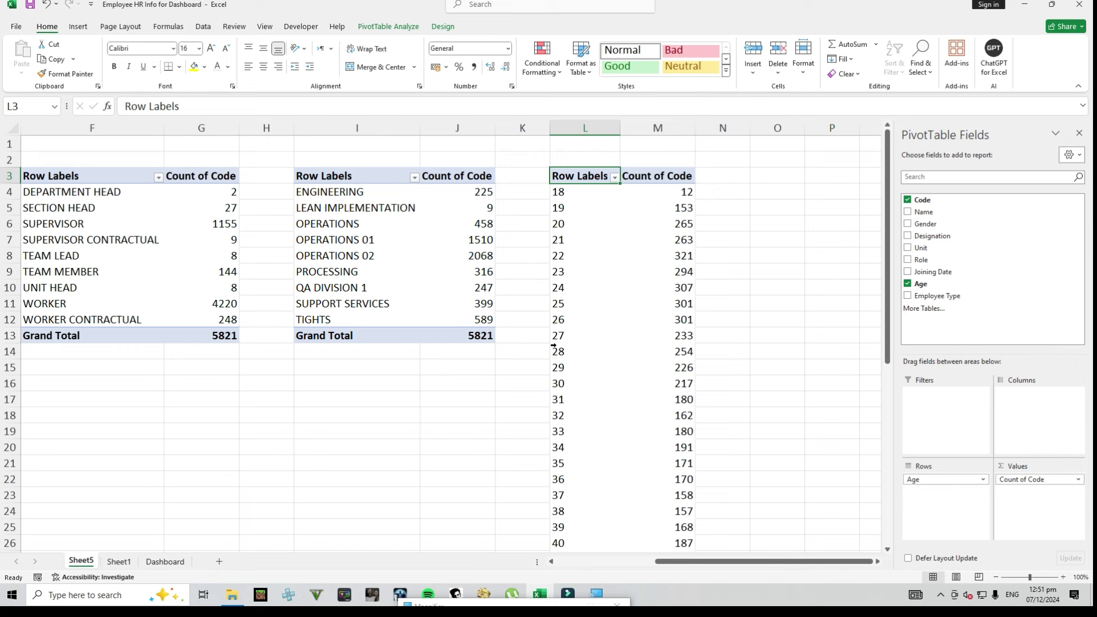
Group the ages in the PivotTable at L3 from 18 to 59 in intervals of 10
click(562, 257)
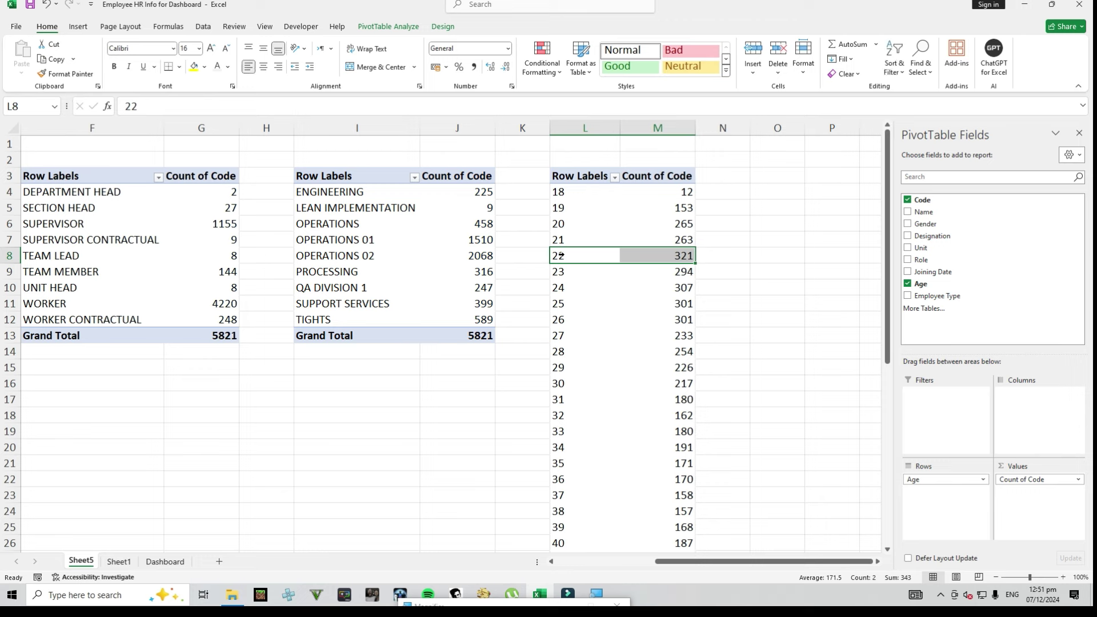
click(560, 207)
click(587, 388)
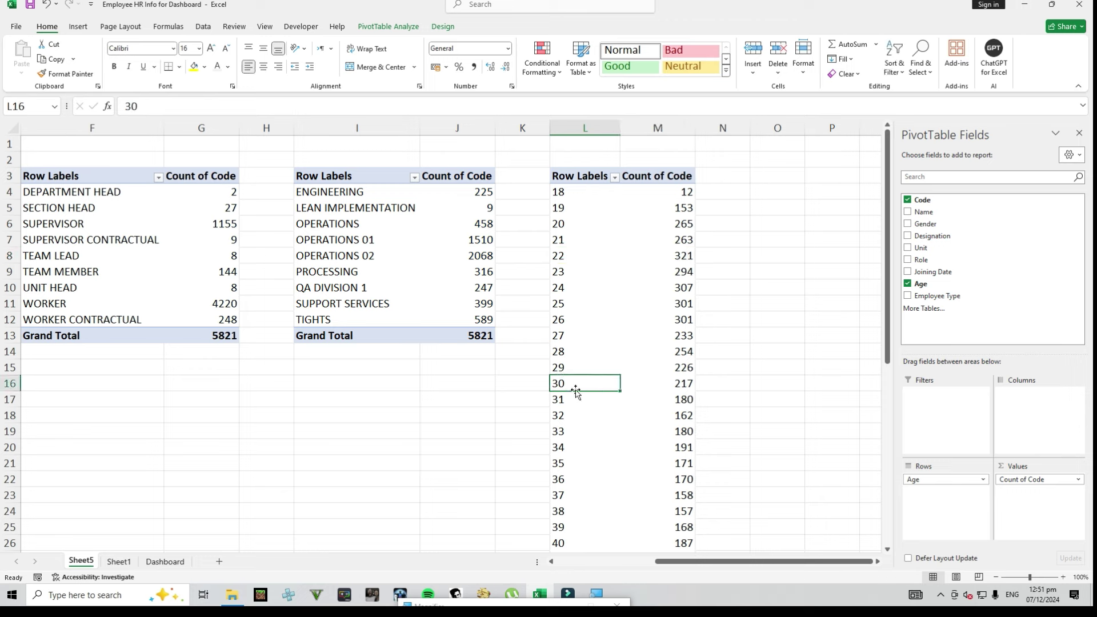
right_click(581, 388)
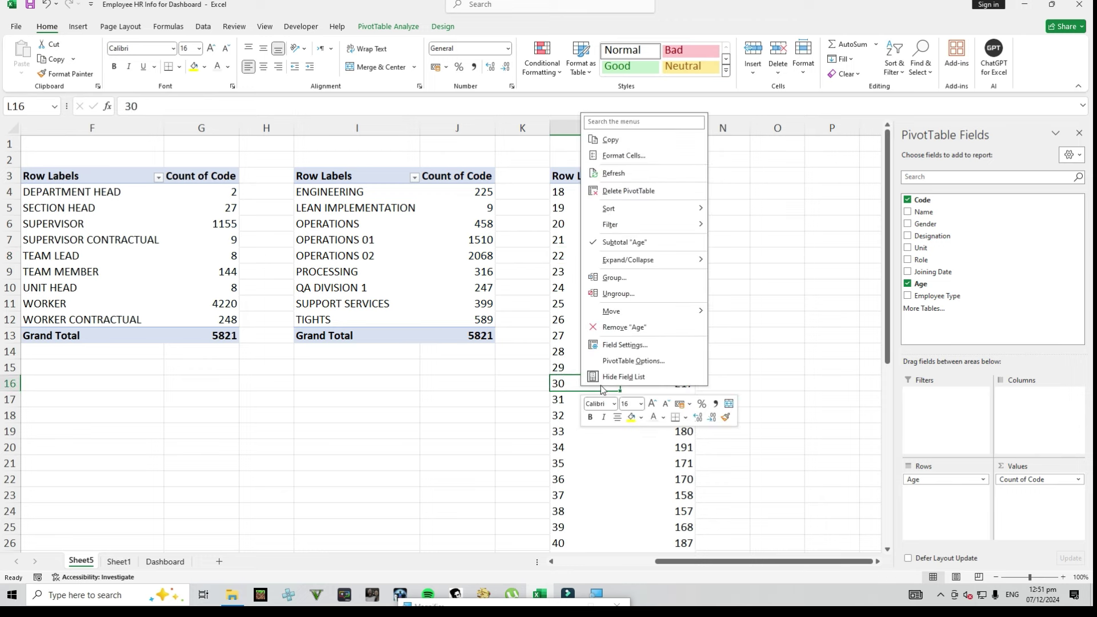
click(610, 278)
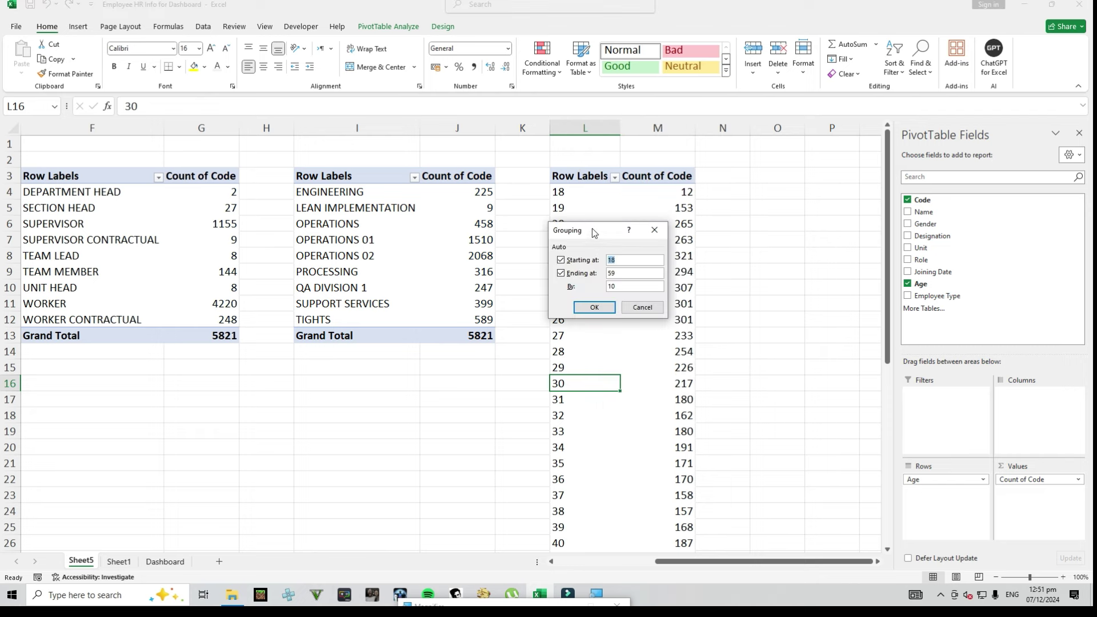
drag(592, 228, 612, 149)
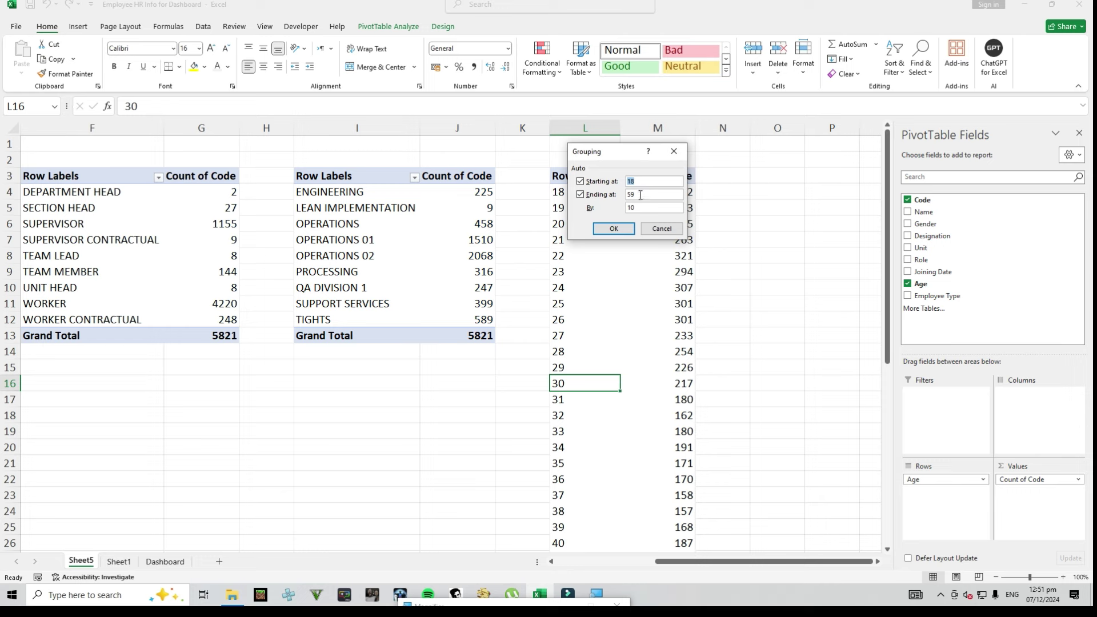
click(616, 231)
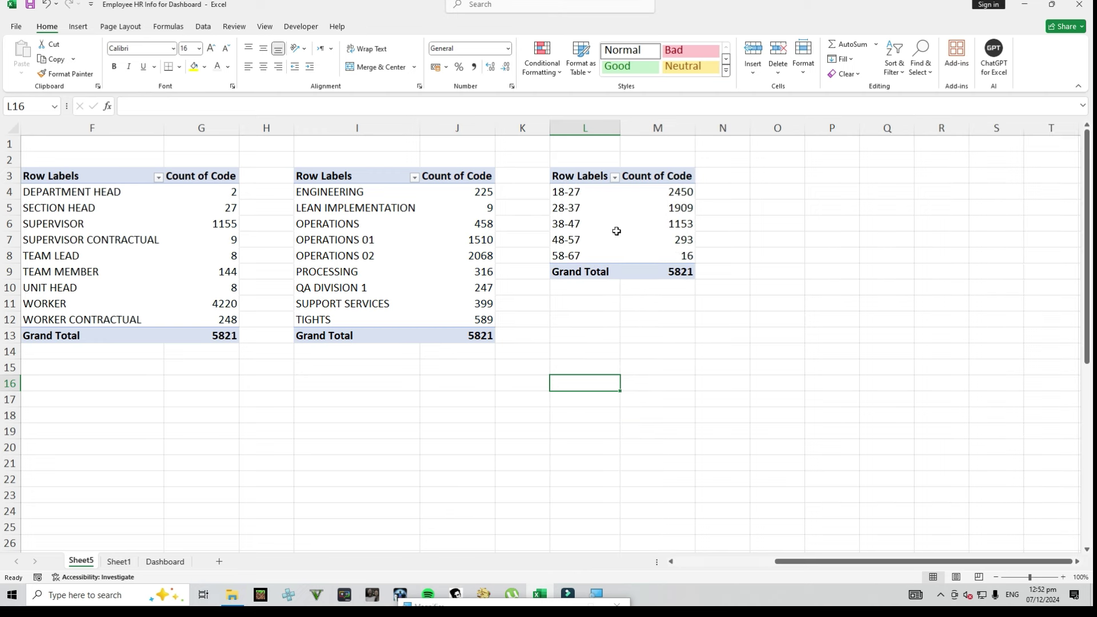
Duplicate the grouped age PivotTable from L3:M9 to cell O3
click(675, 194)
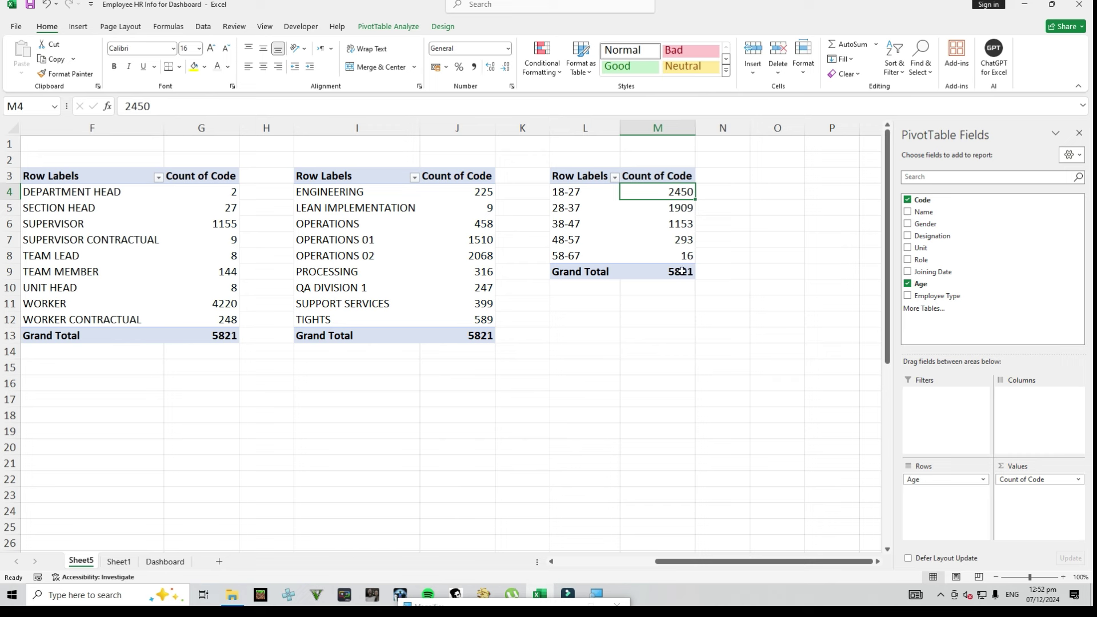
drag(578, 173, 666, 276)
key(ctrl+c)
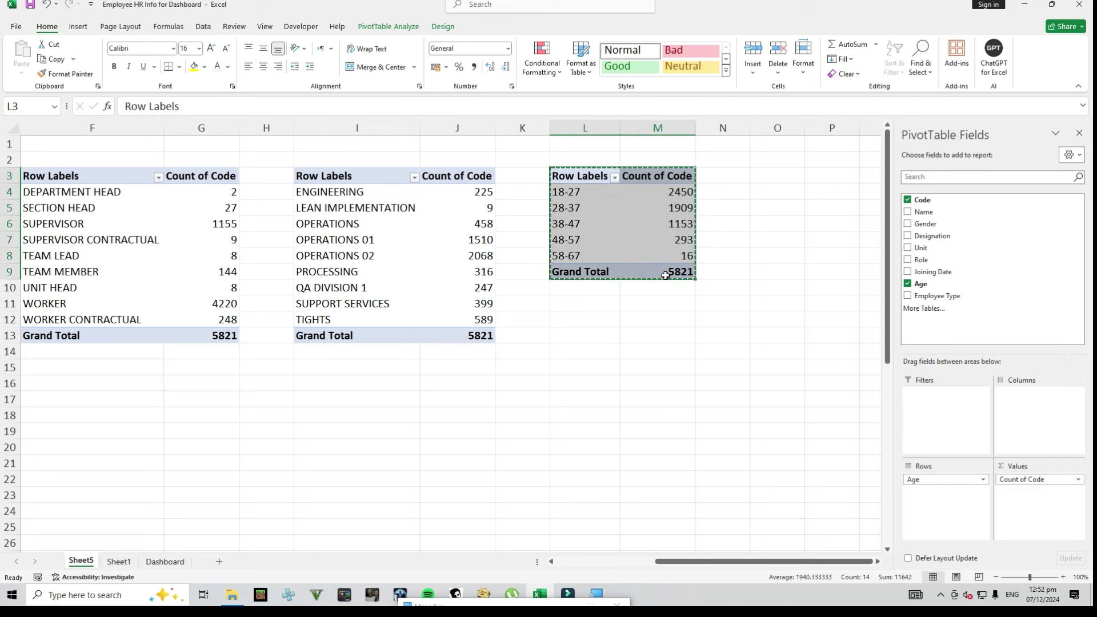
click(767, 177)
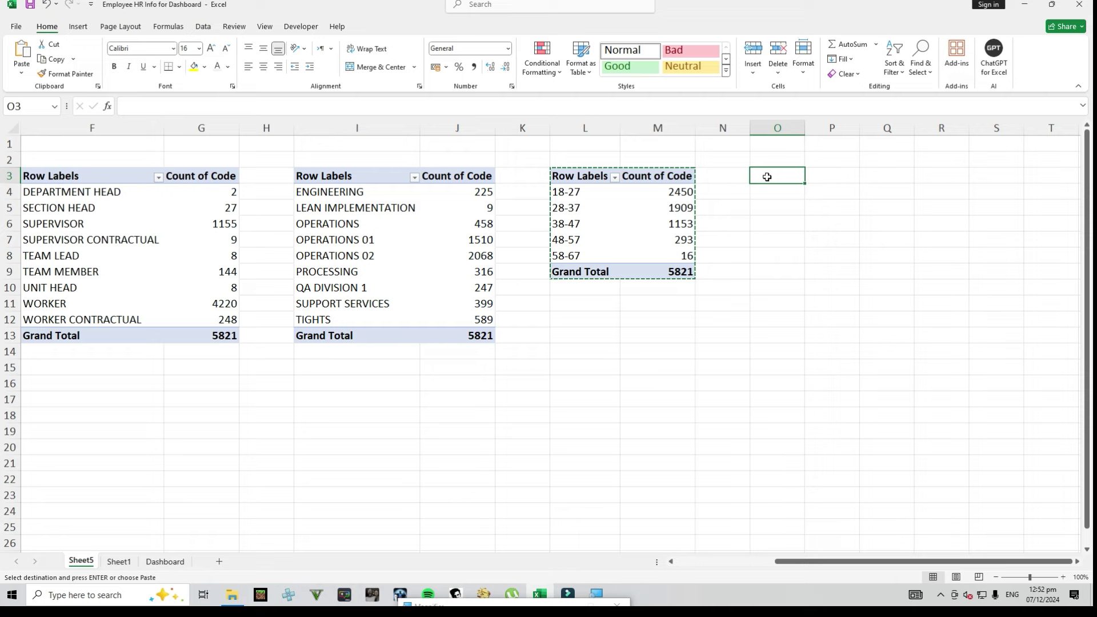
key(ctrl+v)
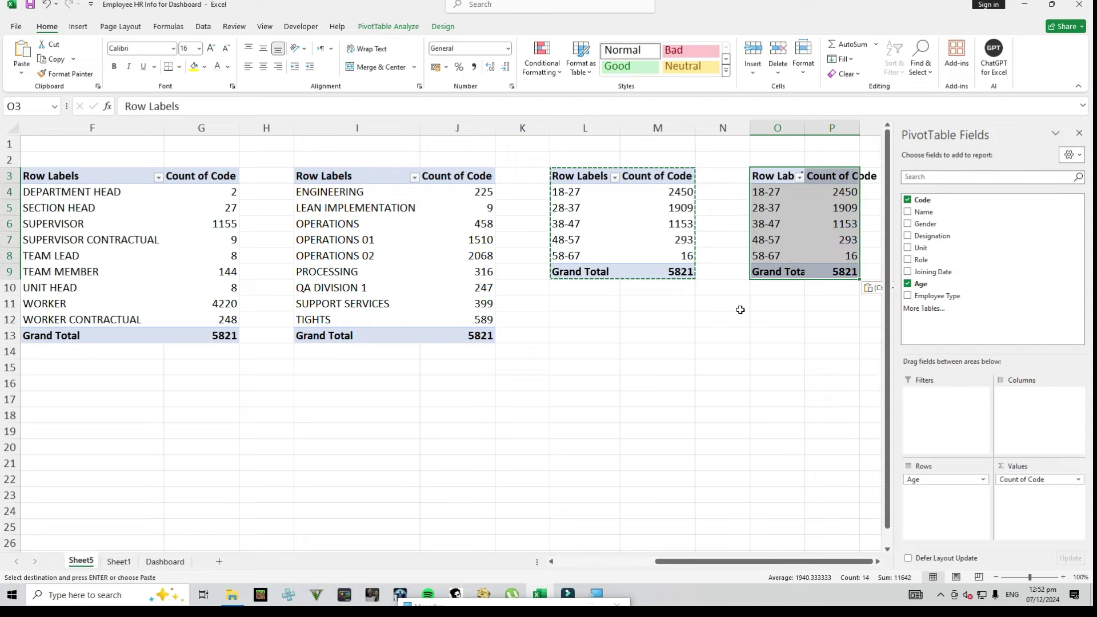
Replace Age with the Employee Type field in the rows of the PivotTable at O3 and clear the copy selection
click(877, 562)
click(878, 561)
click(557, 192)
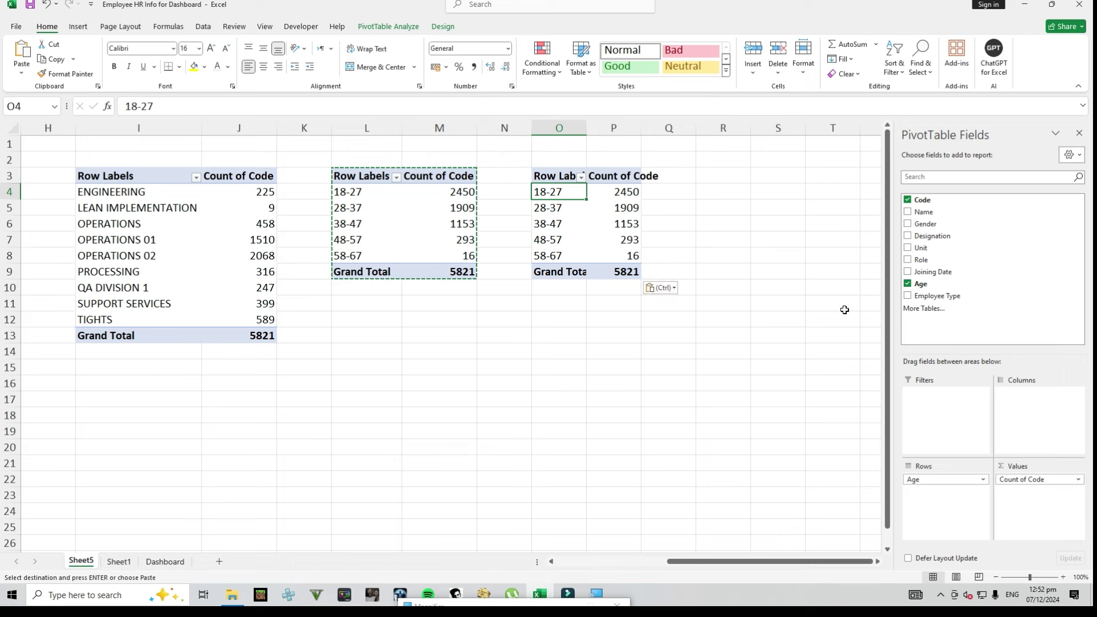
click(908, 283)
drag(920, 296, 938, 496)
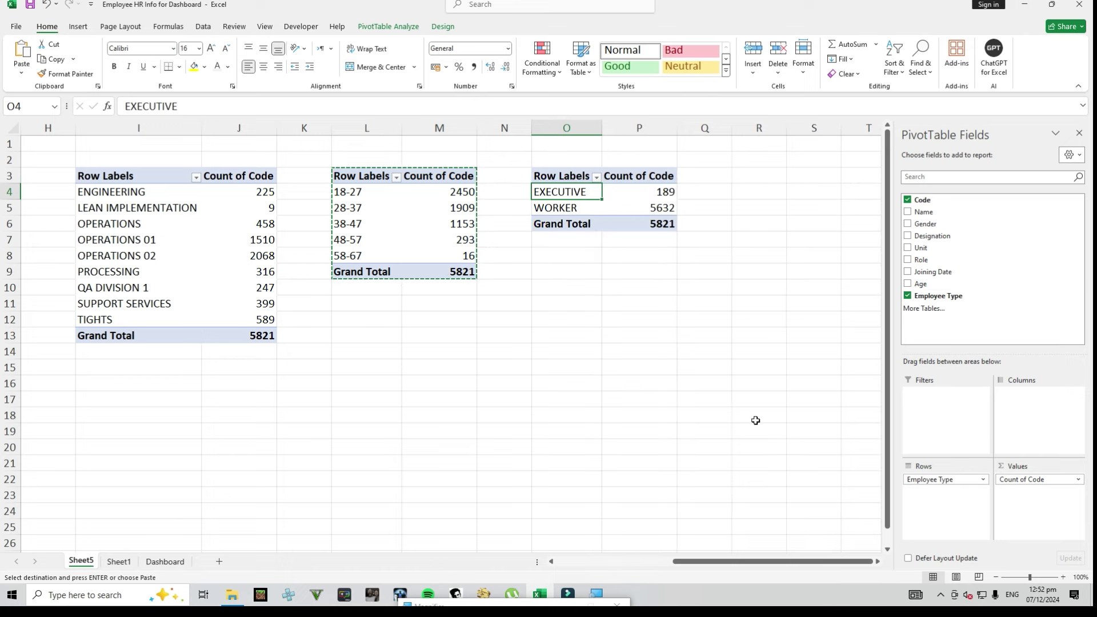
scroll(584, 351, left, 3)
key(Escape)
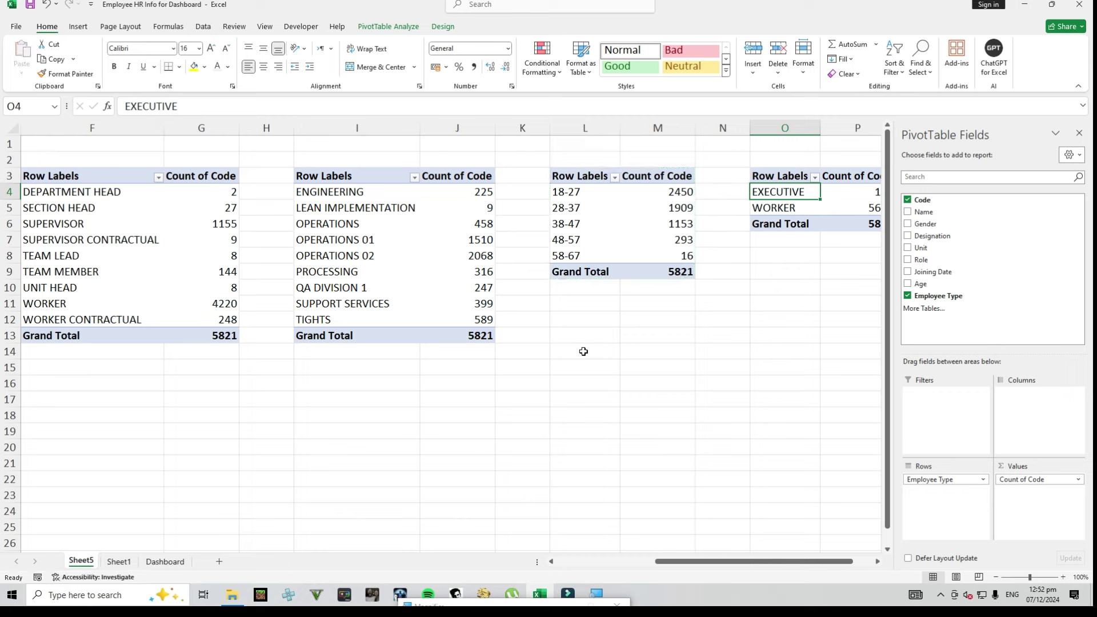
Insert a 3-D pie chart from the gender PivotTable in C3:D6 and place it below that table
drag(845, 563, 737, 563)
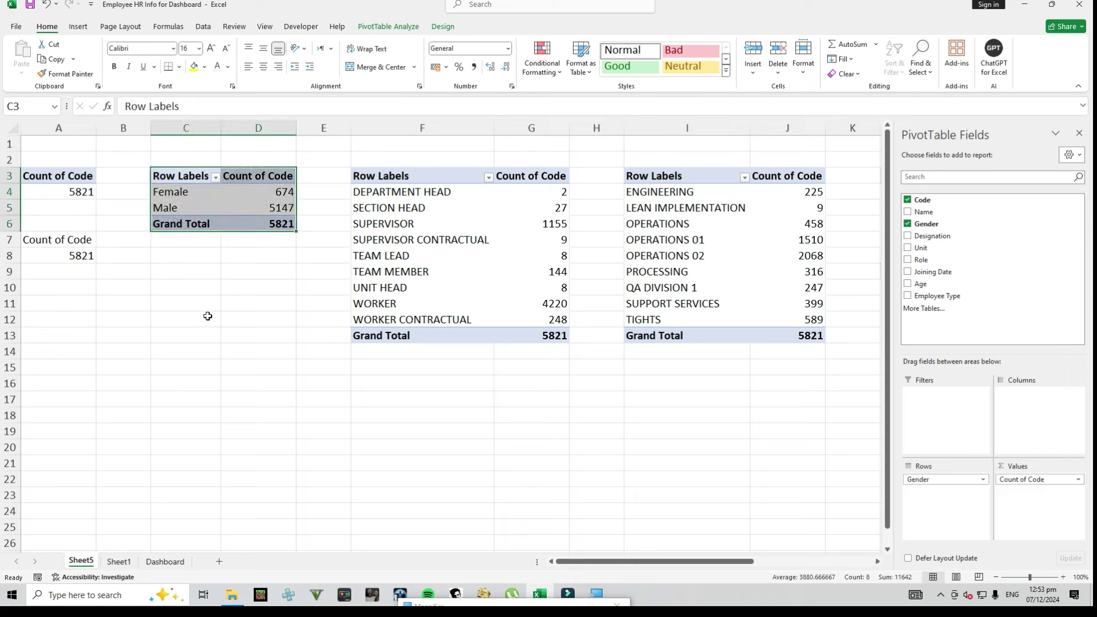
click(77, 27)
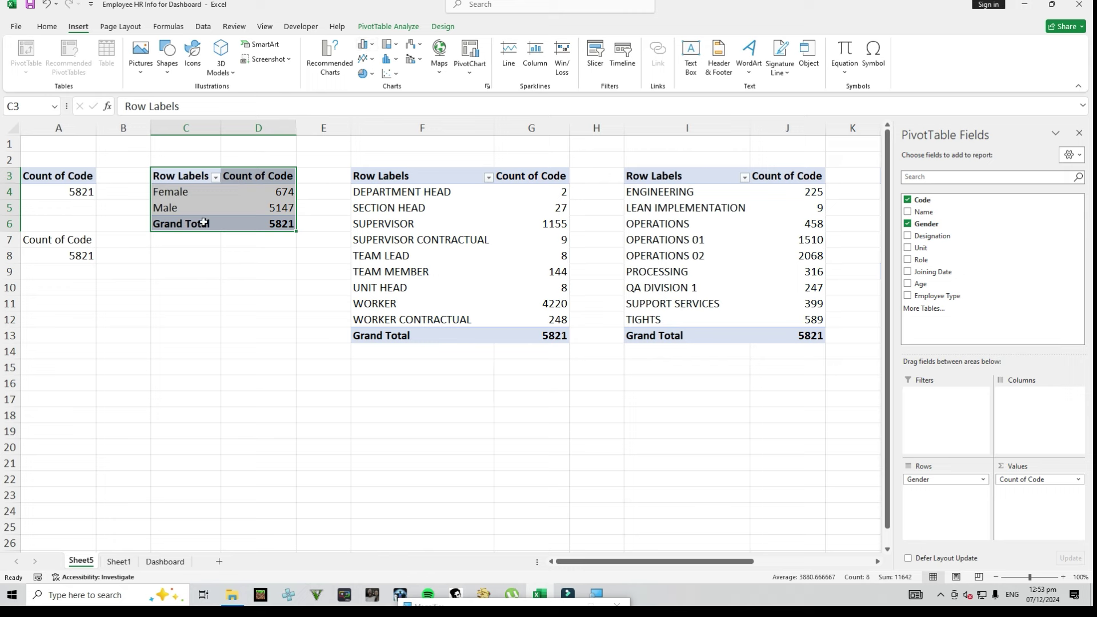
click(363, 73)
click(372, 167)
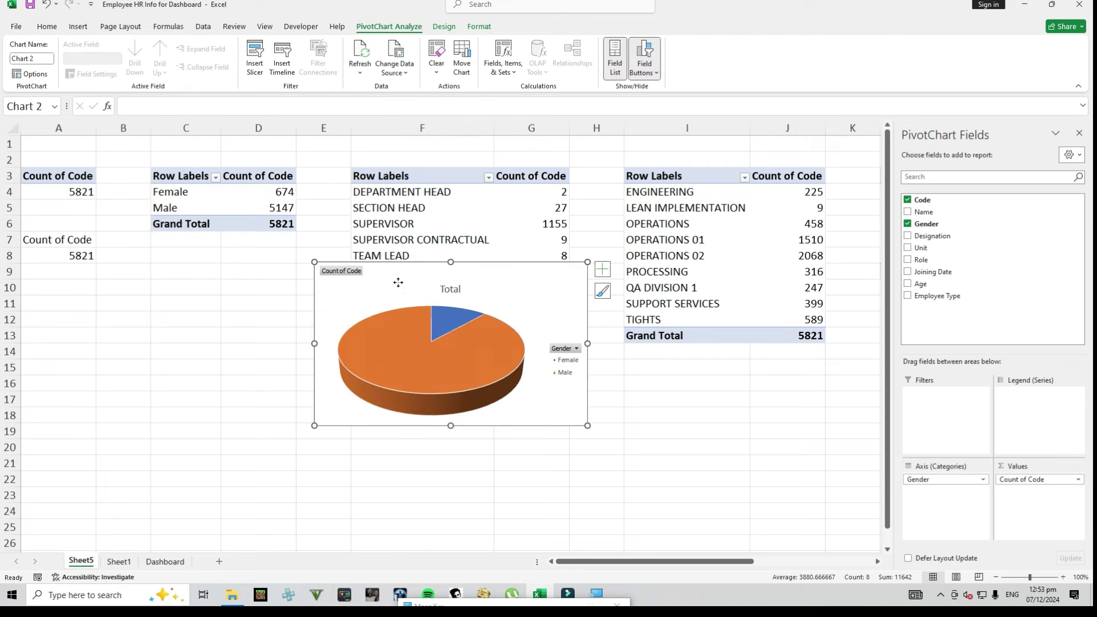
drag(402, 284, 162, 307)
Add data labels to the gender pie chart and hide all of its field buttons
right_click(209, 346)
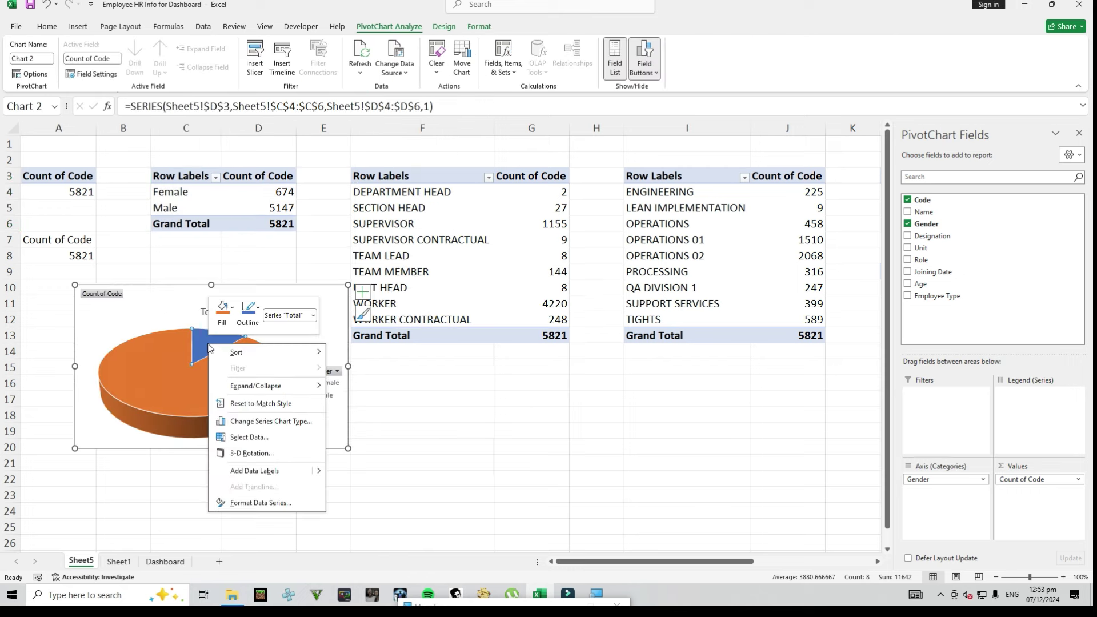
click(254, 471)
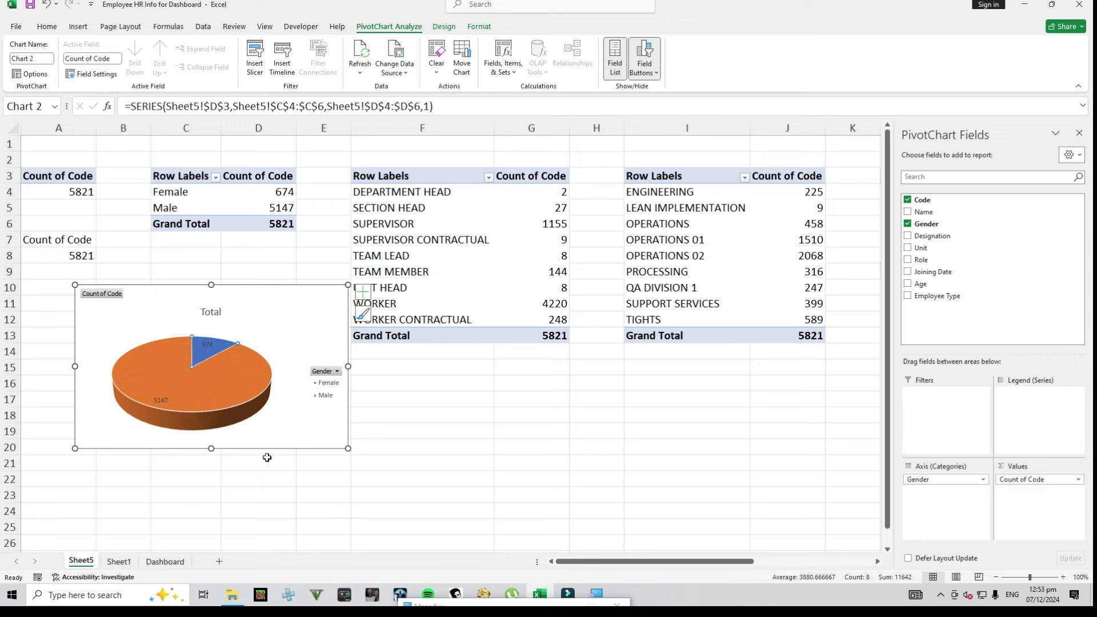
right_click(106, 295)
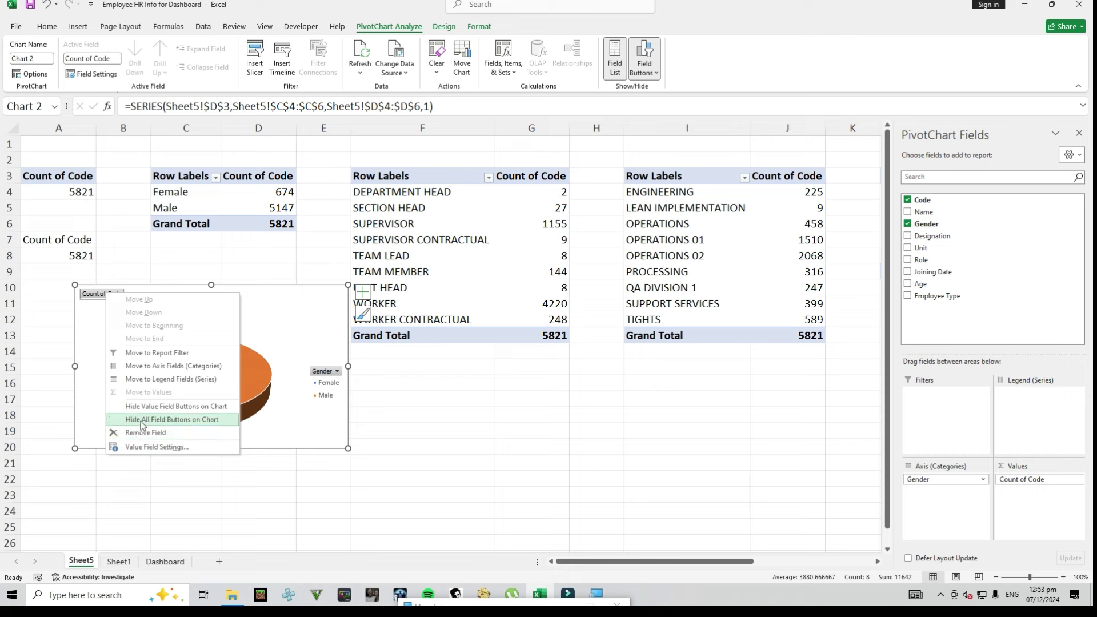
click(196, 421)
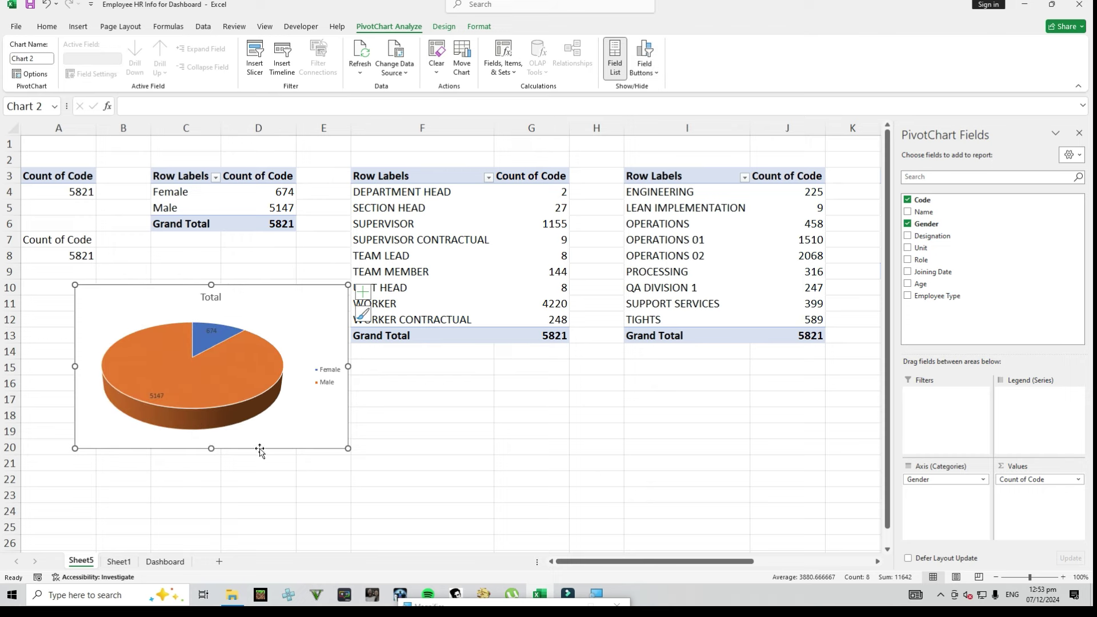
Cut the gender pie chart from Sheet5 and draw a rectangle about 20 cm high and 38 cm wide from A1 across to column O on Dashboard
key(Delete)
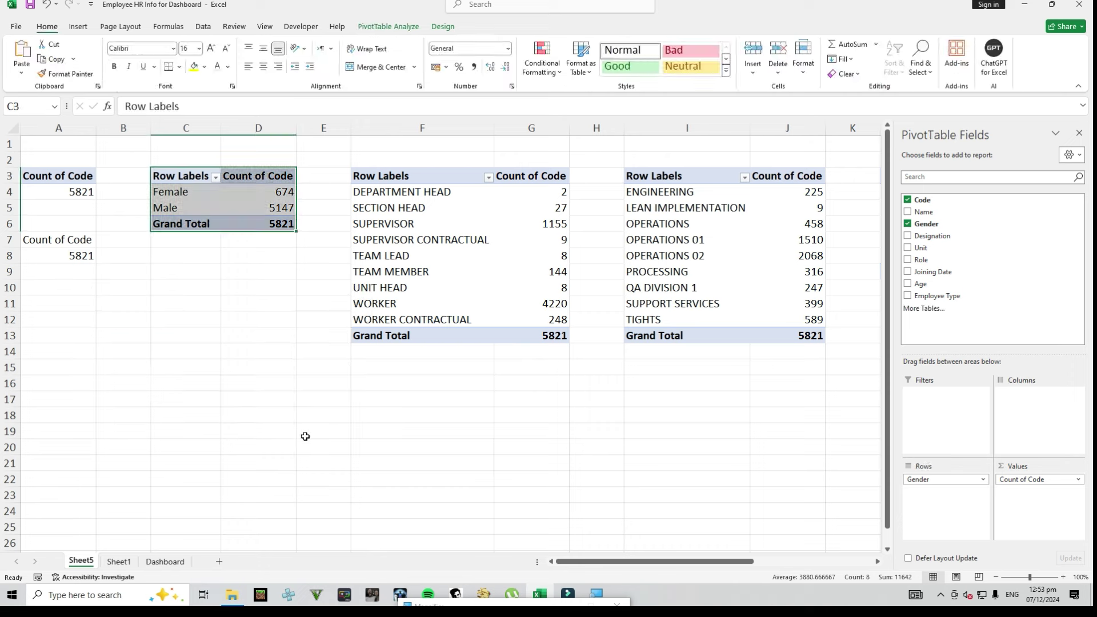
click(153, 563)
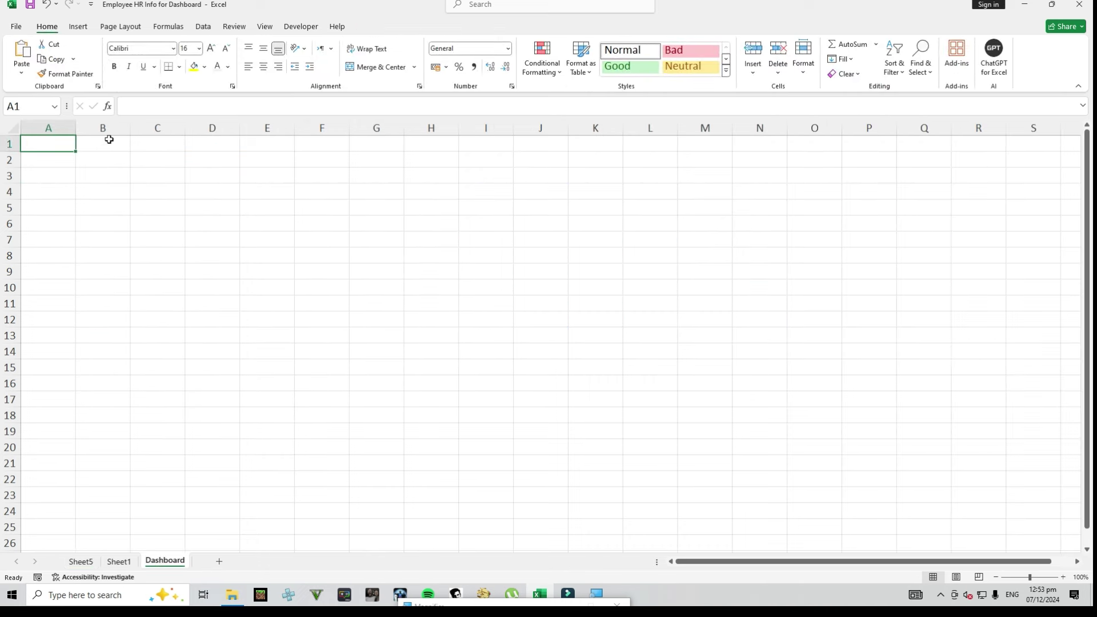
click(79, 26)
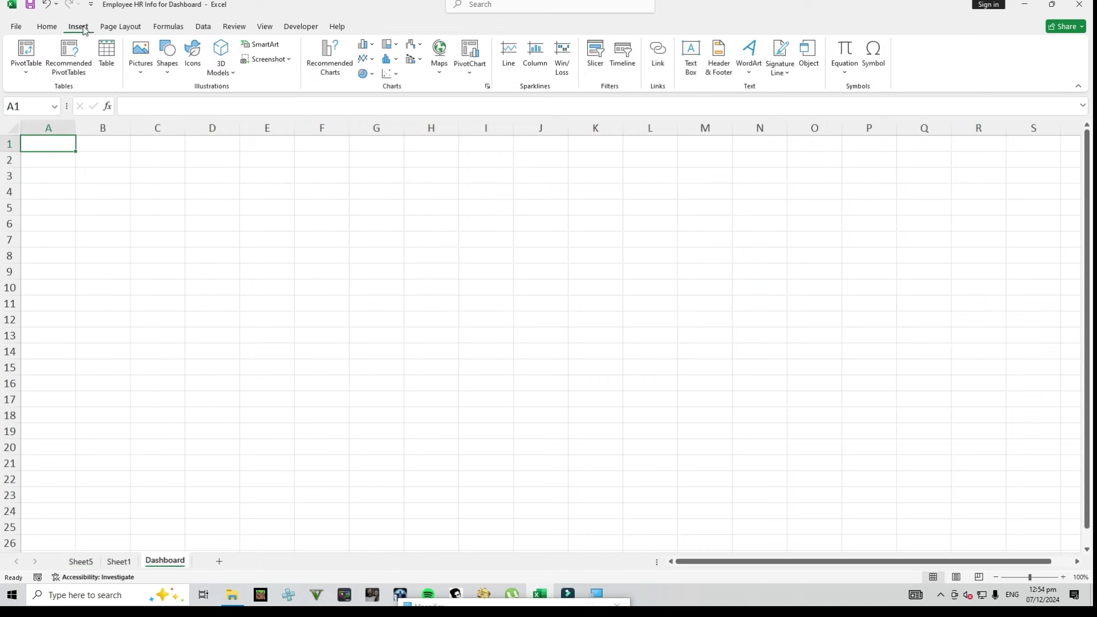
click(168, 63)
click(198, 104)
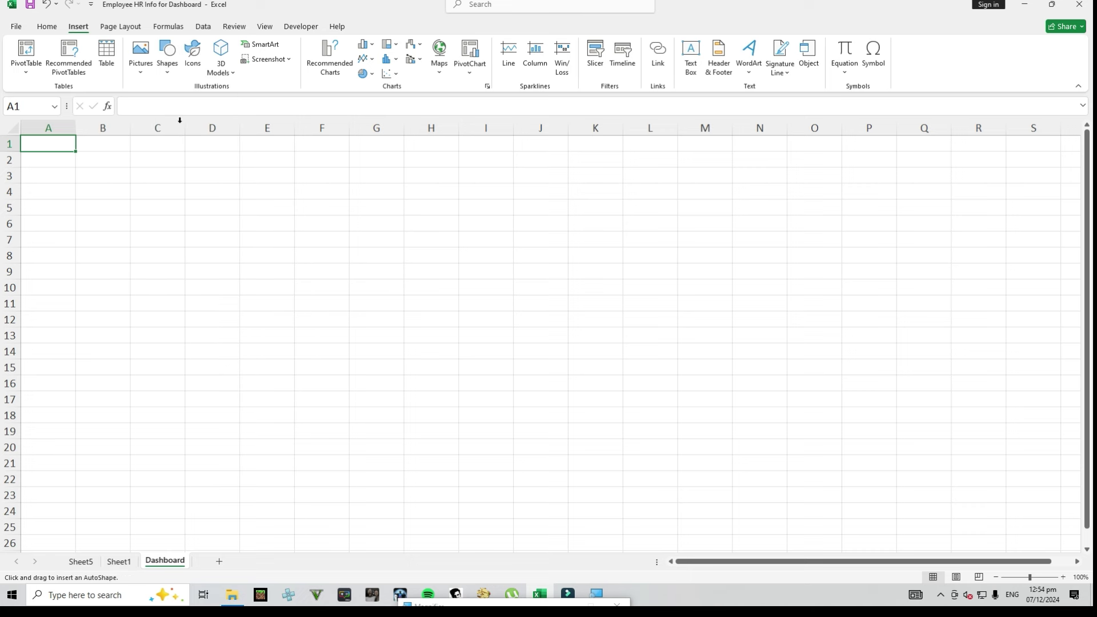
drag(23, 137, 843, 552)
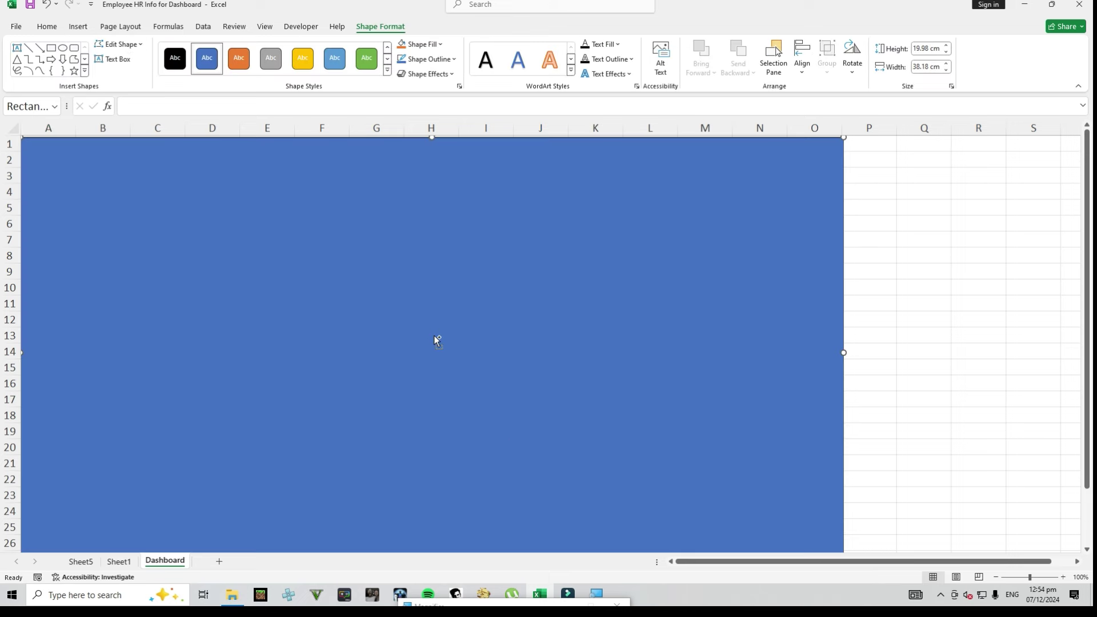
Paste the gender pie chart onto the Dashboard sheet and set its width to 10.74 cm
key(ctrl+v)
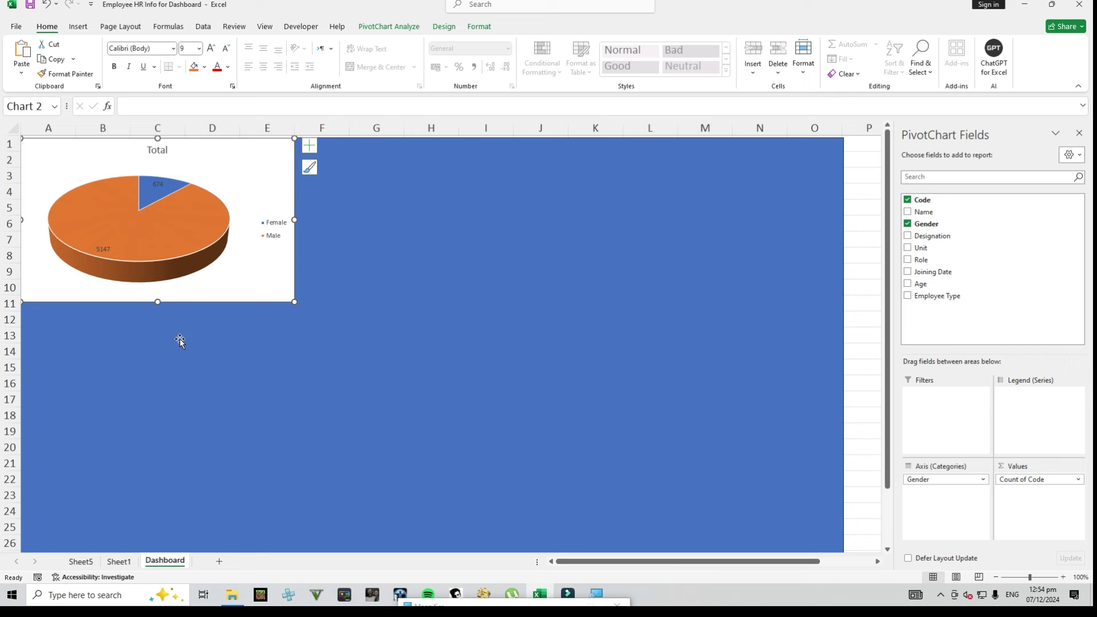
click(479, 28)
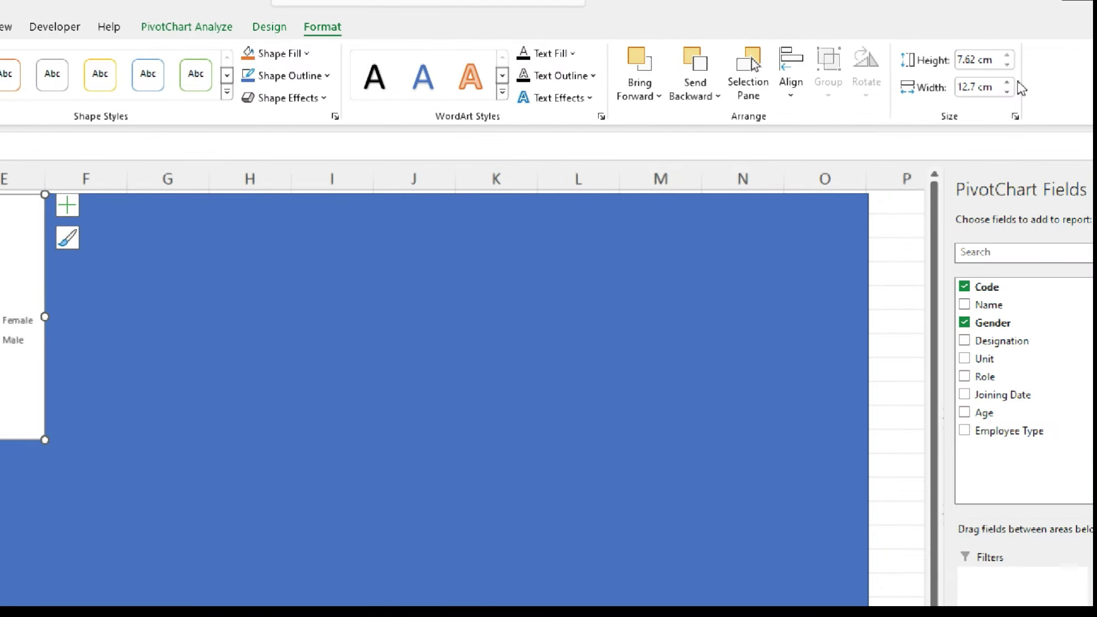
click(975, 88)
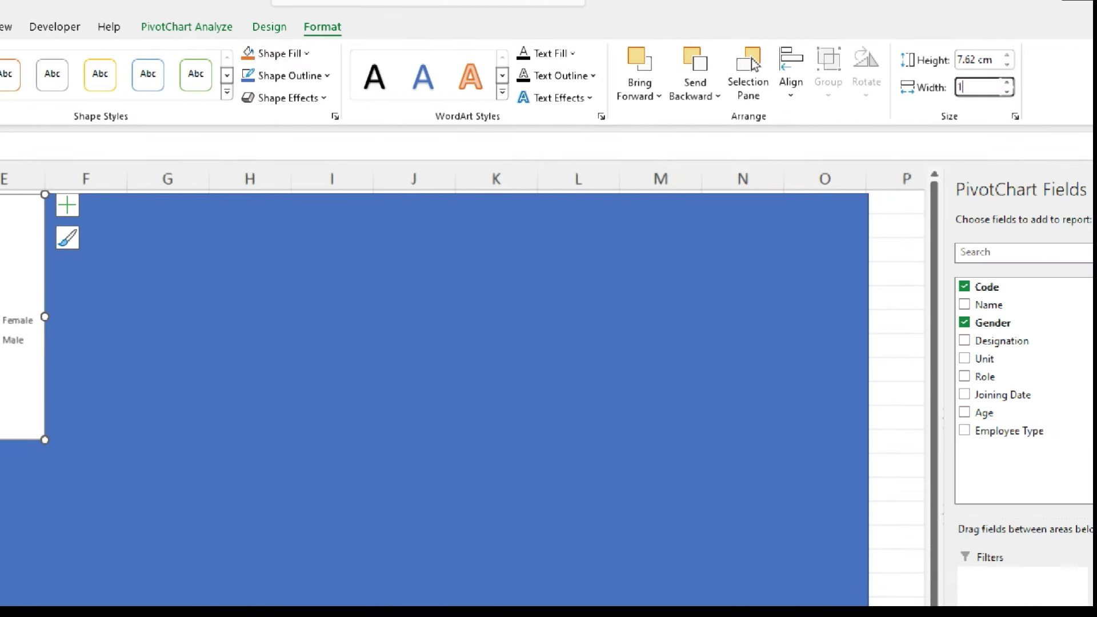
text(10.74)
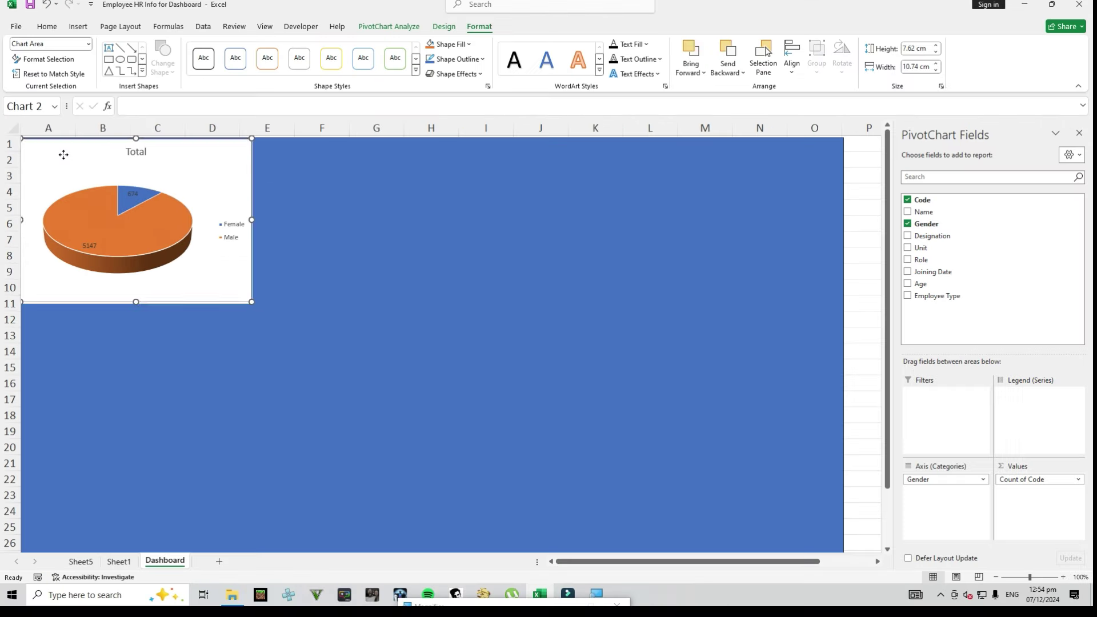
Move the pie chart down to about row 4 at the rectangle's left edge and undo the plot area shift
drag(64, 153, 73, 213)
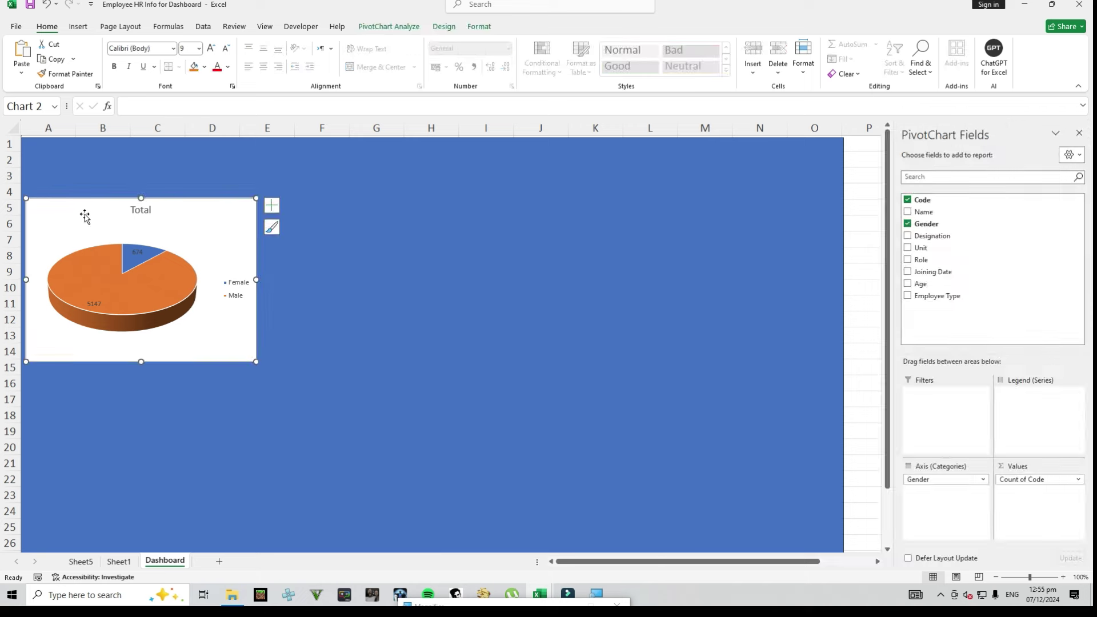
drag(227, 223, 227, 220)
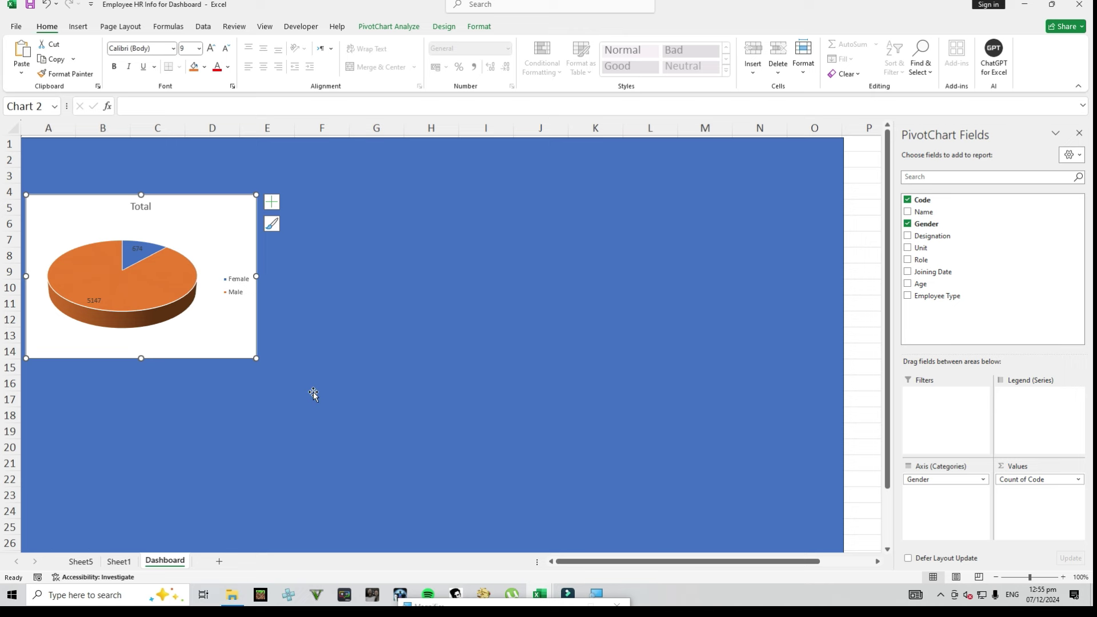
click(189, 344)
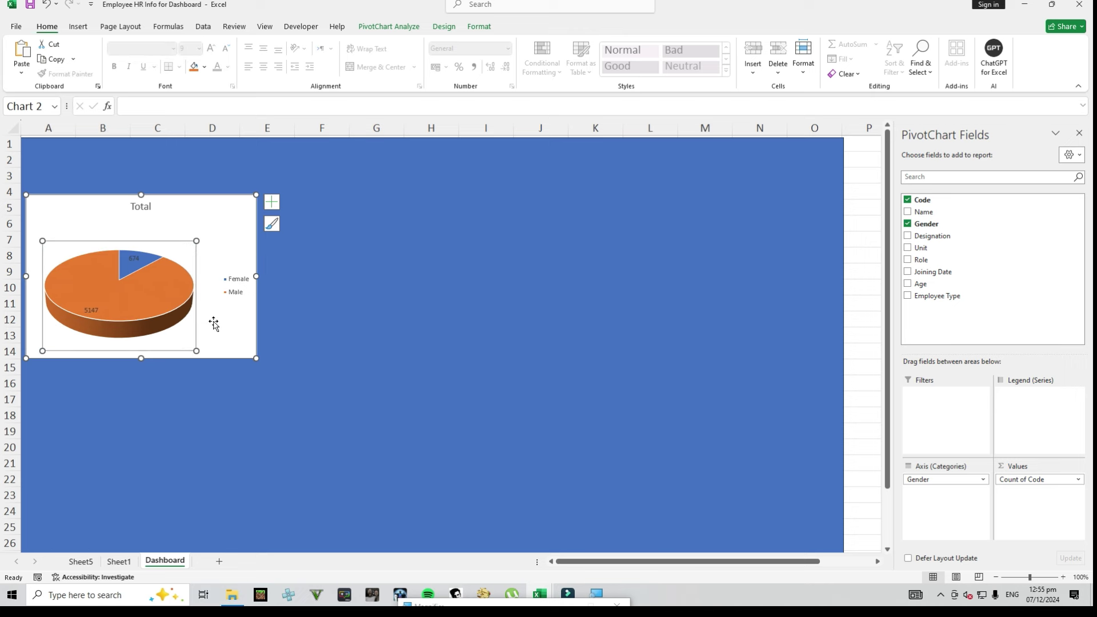
key(ctrl+z)
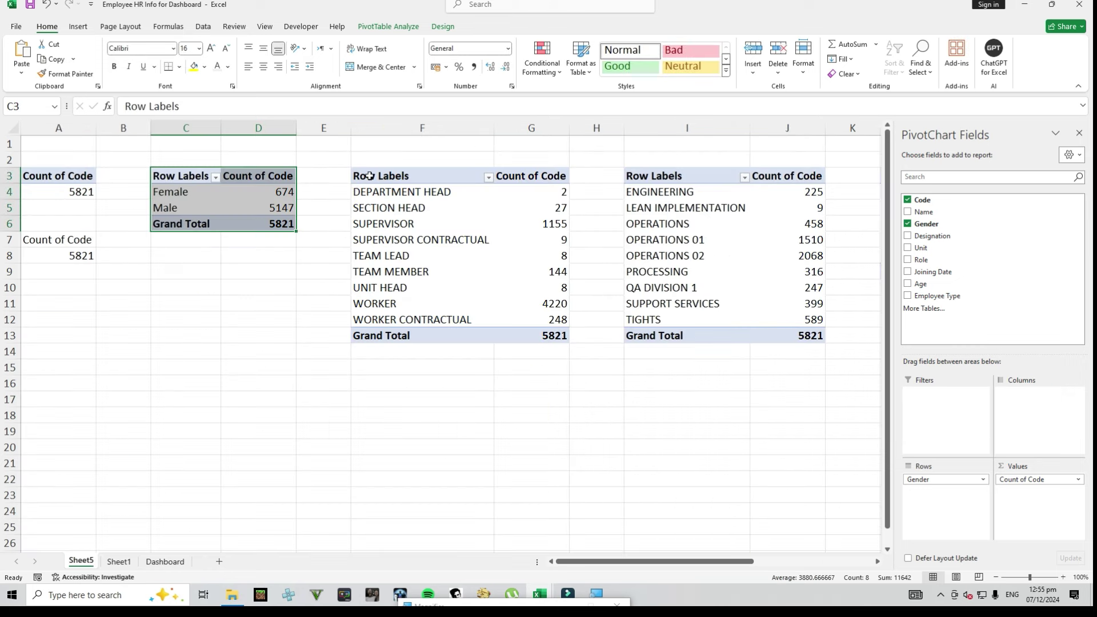
Insert a 2-D clustered column chart from the role PivotTable in F3:G13 on Sheet5
drag(369, 176, 520, 334)
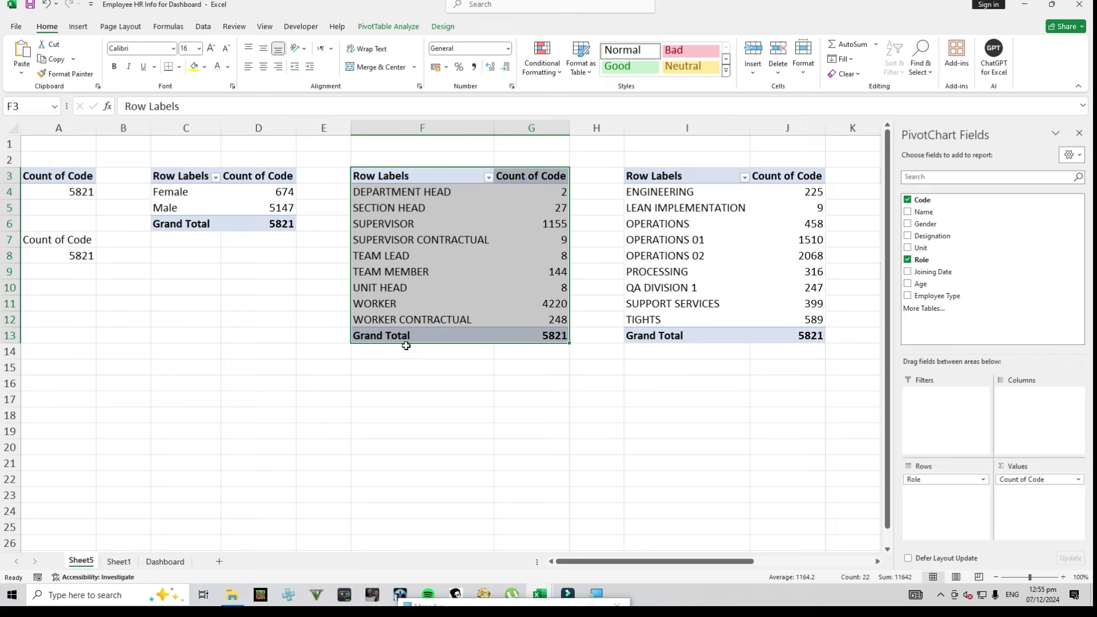
click(70, 28)
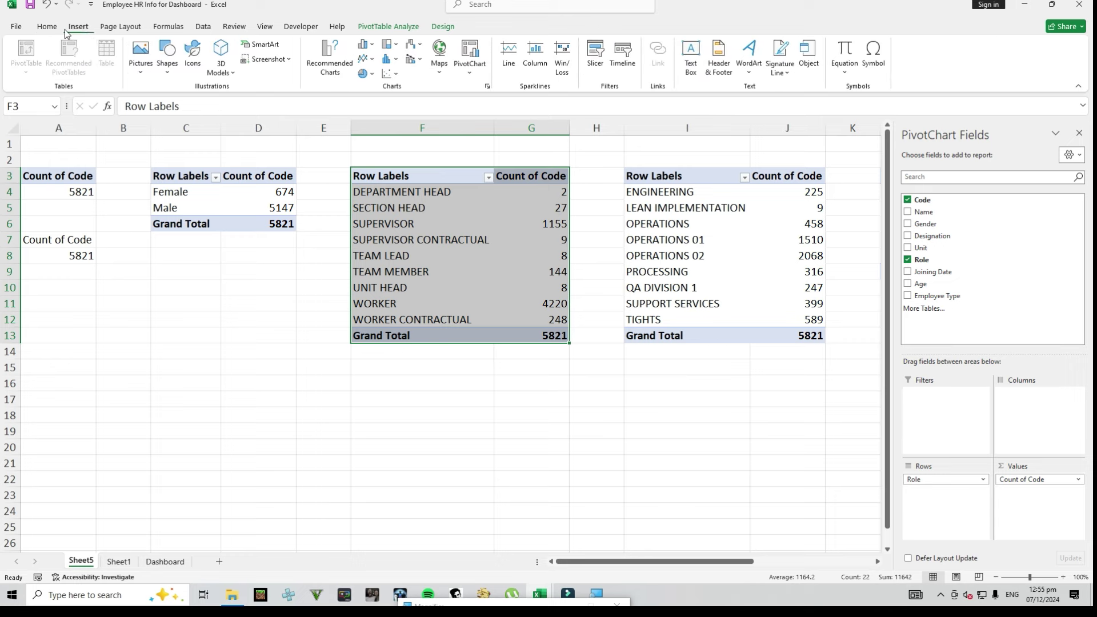
click(363, 46)
click(370, 135)
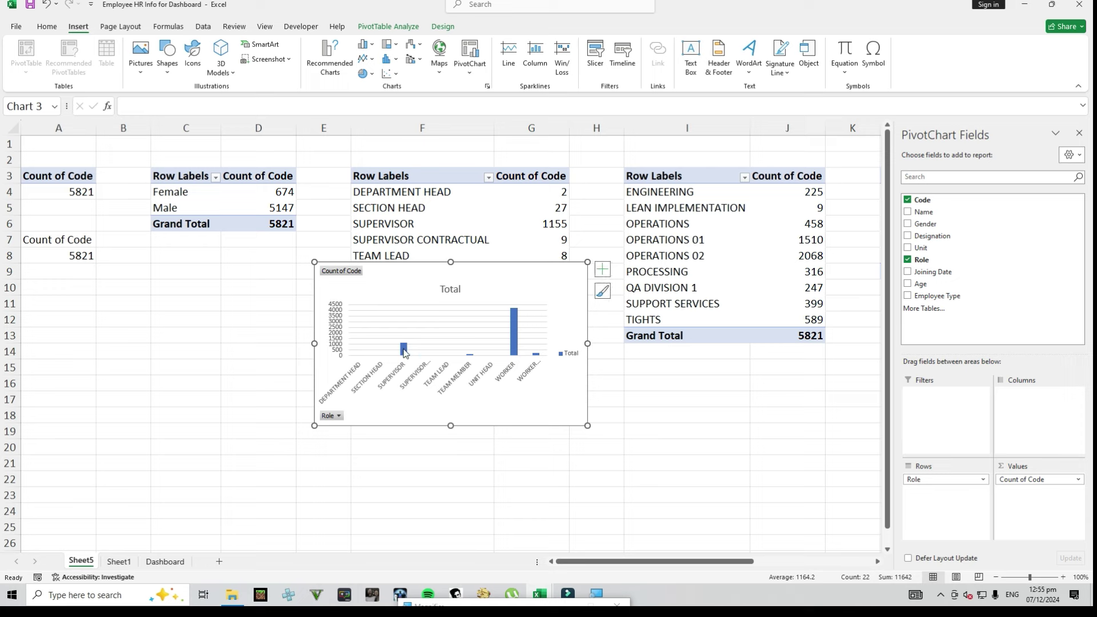
Add data labels to the role column chart and hide all of its field buttons
click(404, 350)
click(548, 340)
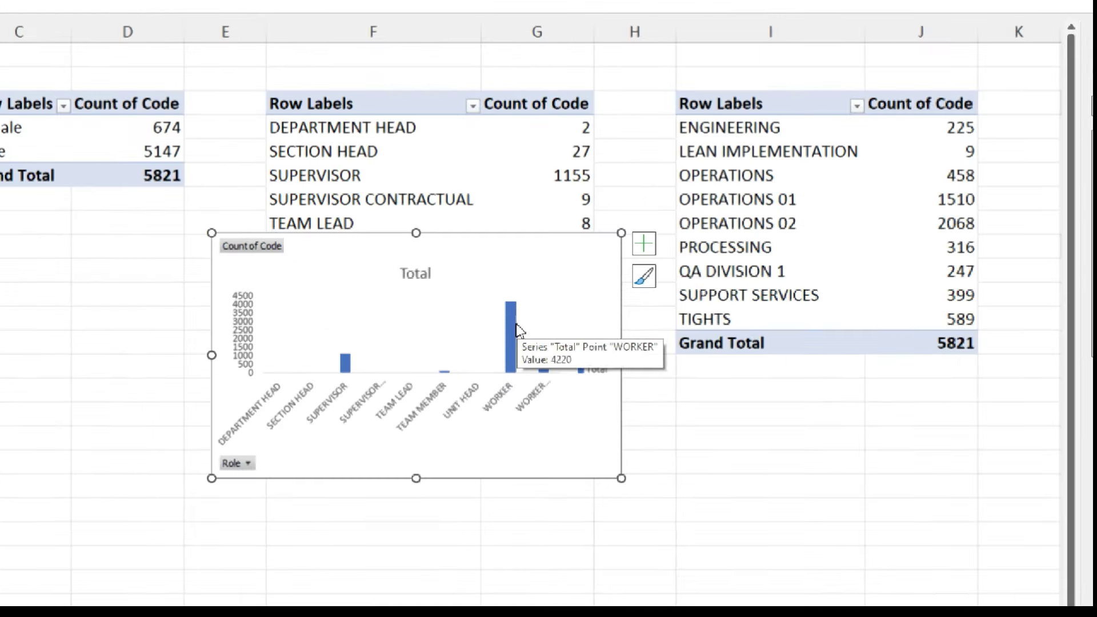
right_click(403, 353)
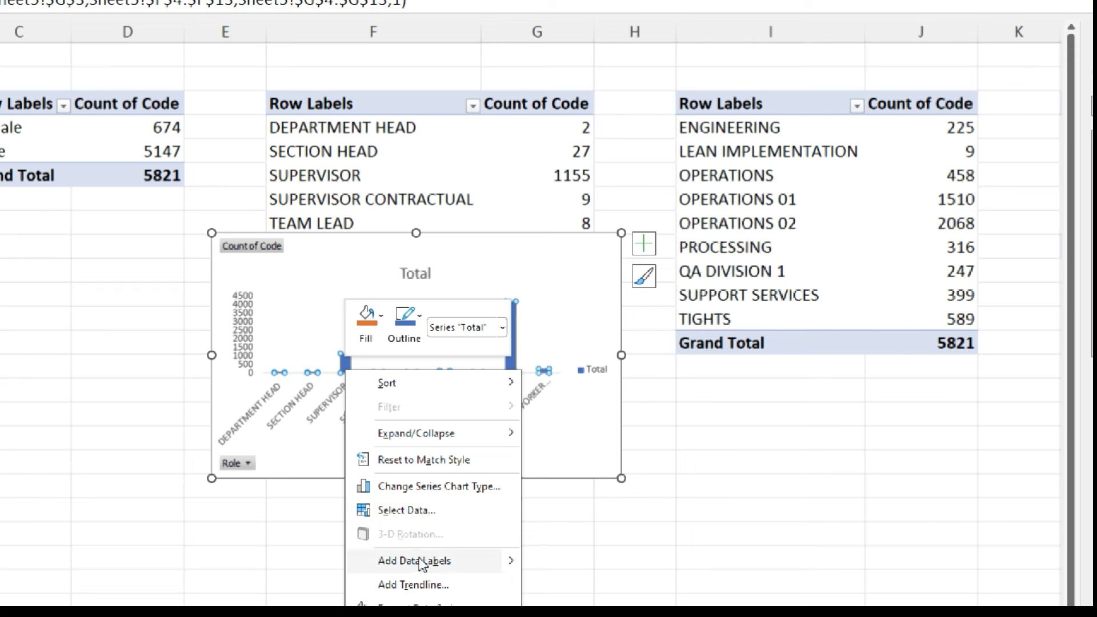
click(441, 563)
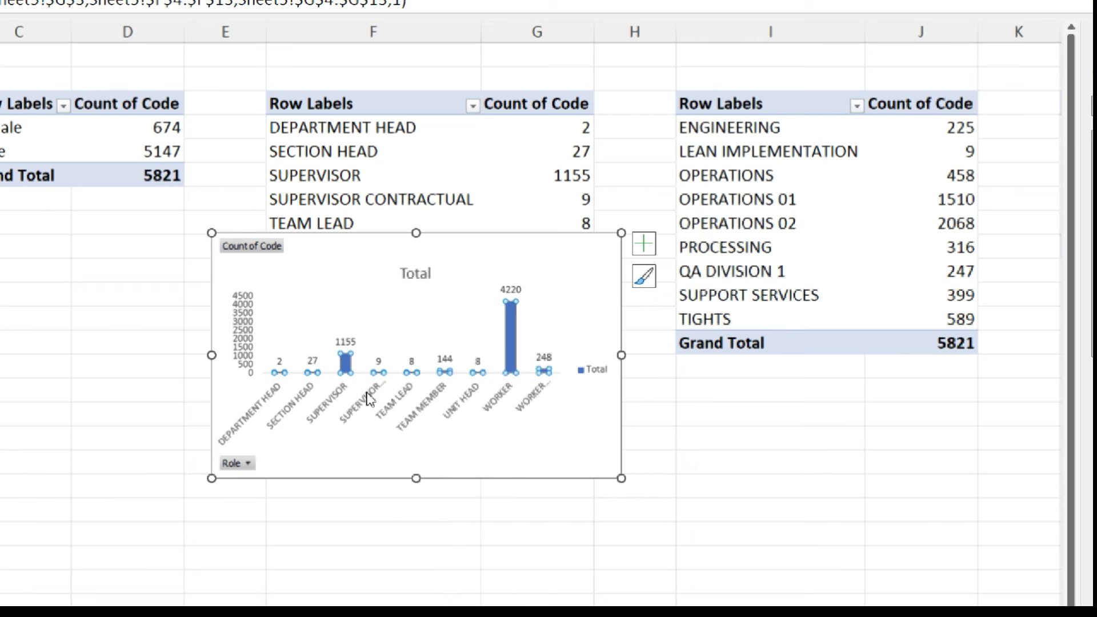
right_click(255, 248)
click(307, 431)
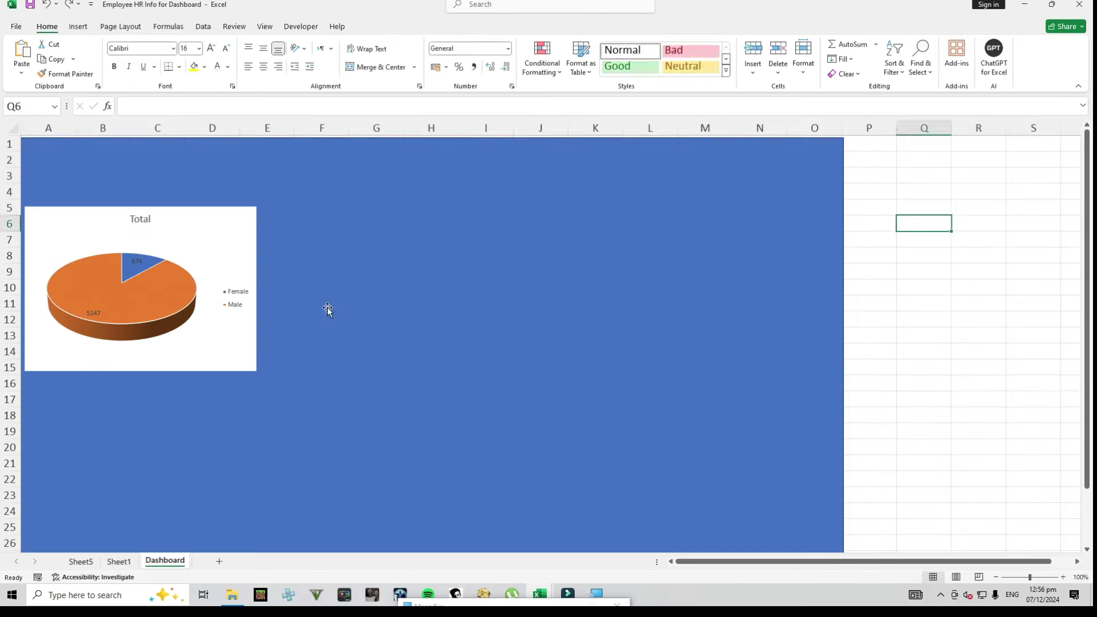
Paste the role column chart onto Dashboard just right of the pie chart and set its width to 10.74 cm
click(374, 227)
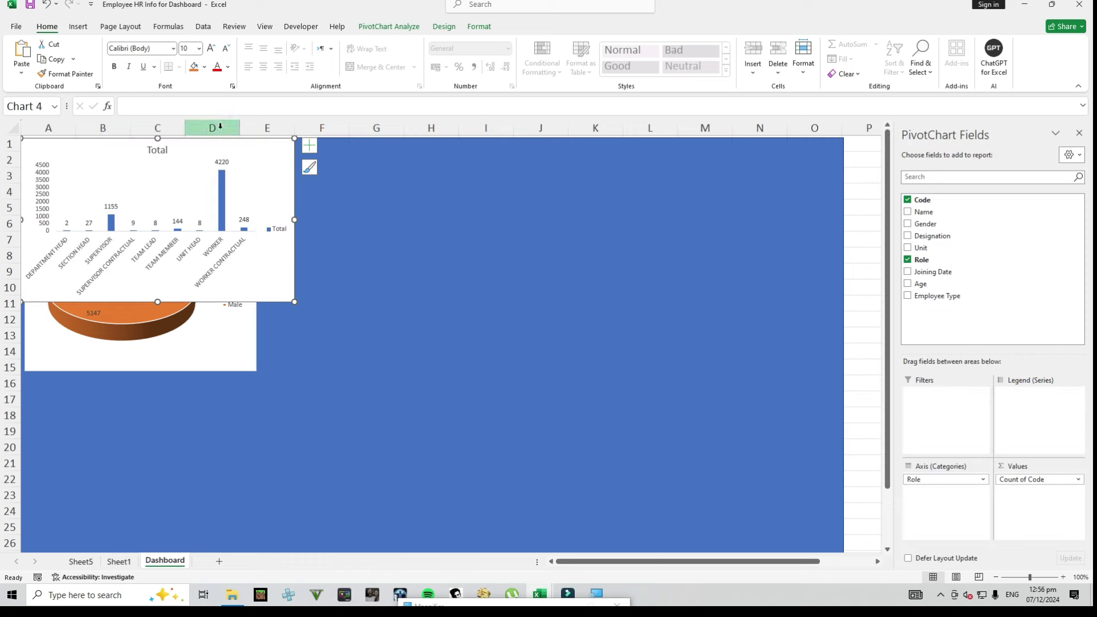
drag(93, 148, 334, 215)
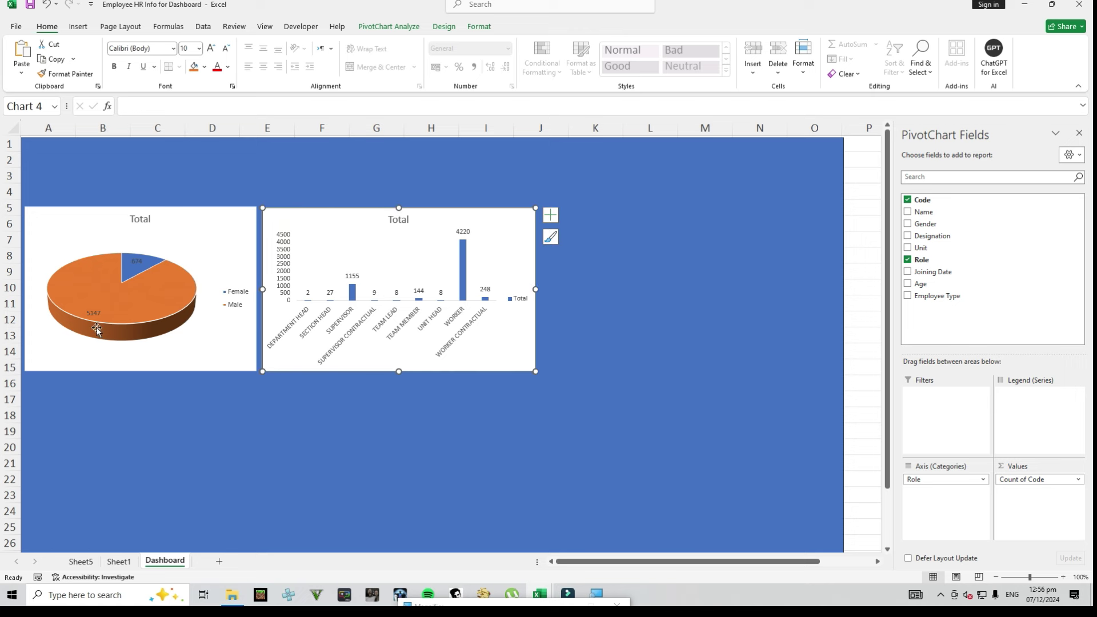
mouse_move(173, 296)
click(478, 27)
click(910, 69)
text(10)
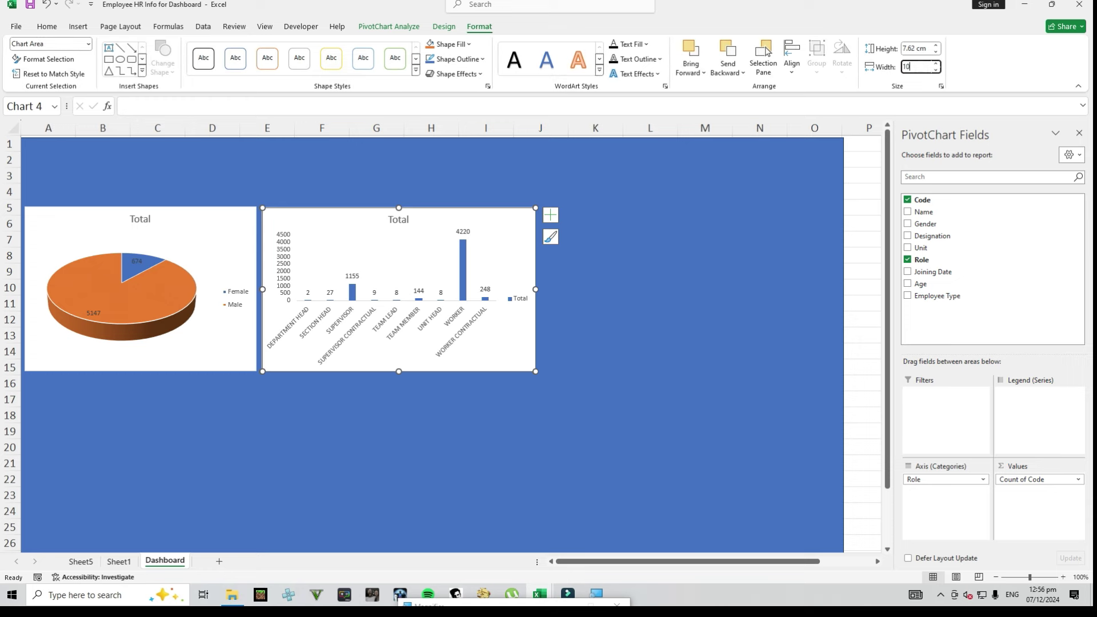
text(.74)
key(Return)
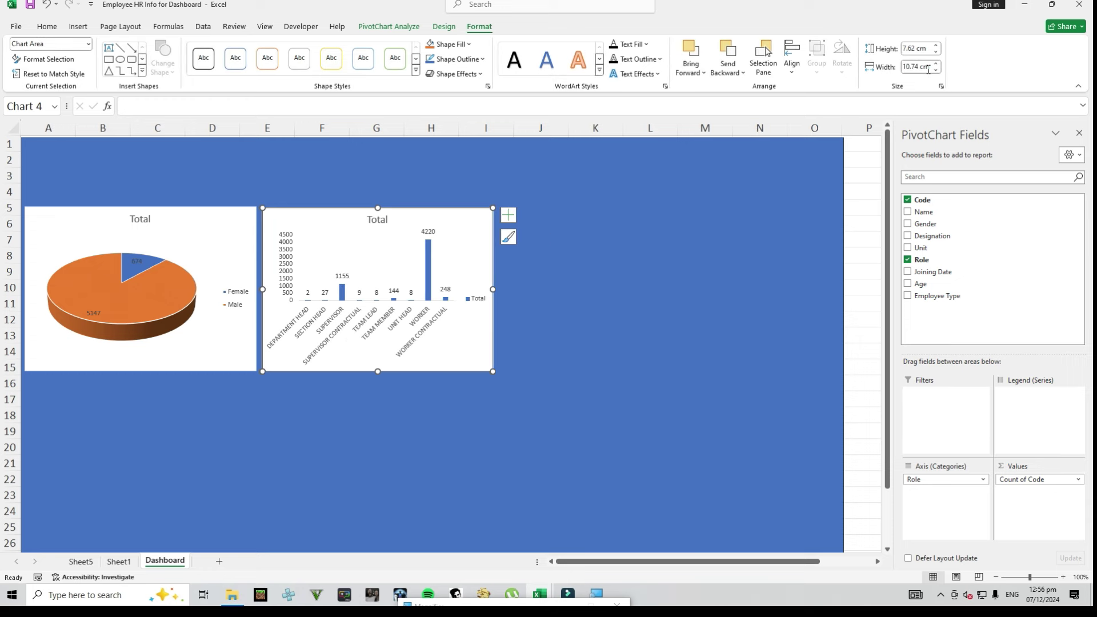
Insert a 2-D clustered bar chart from the unit PivotTable in I3:J13 on Sheet5
click(80, 561)
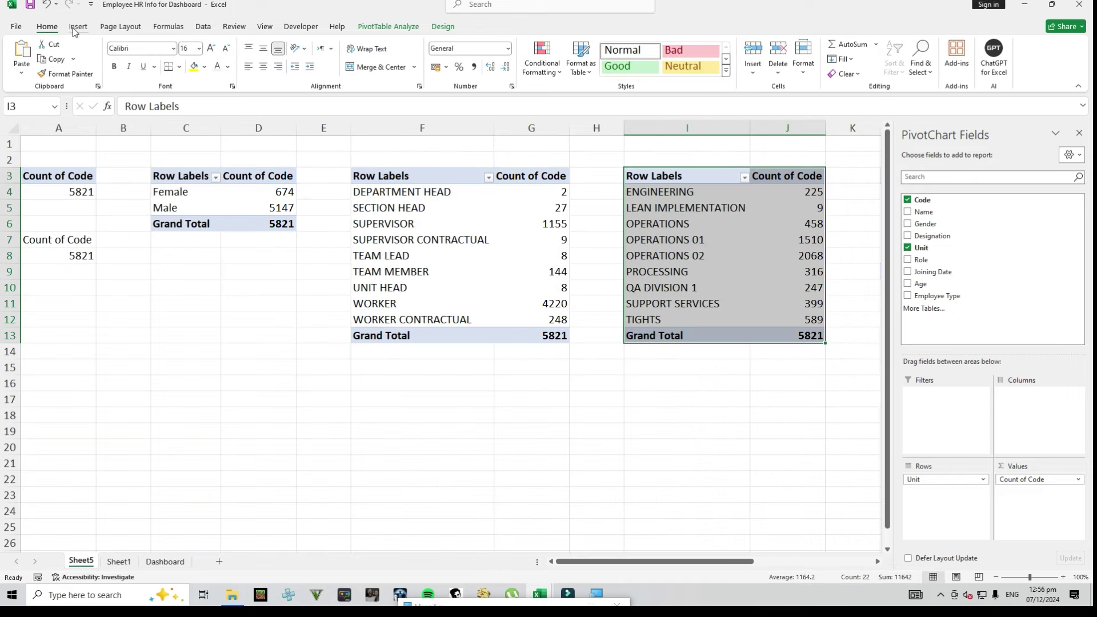
click(79, 26)
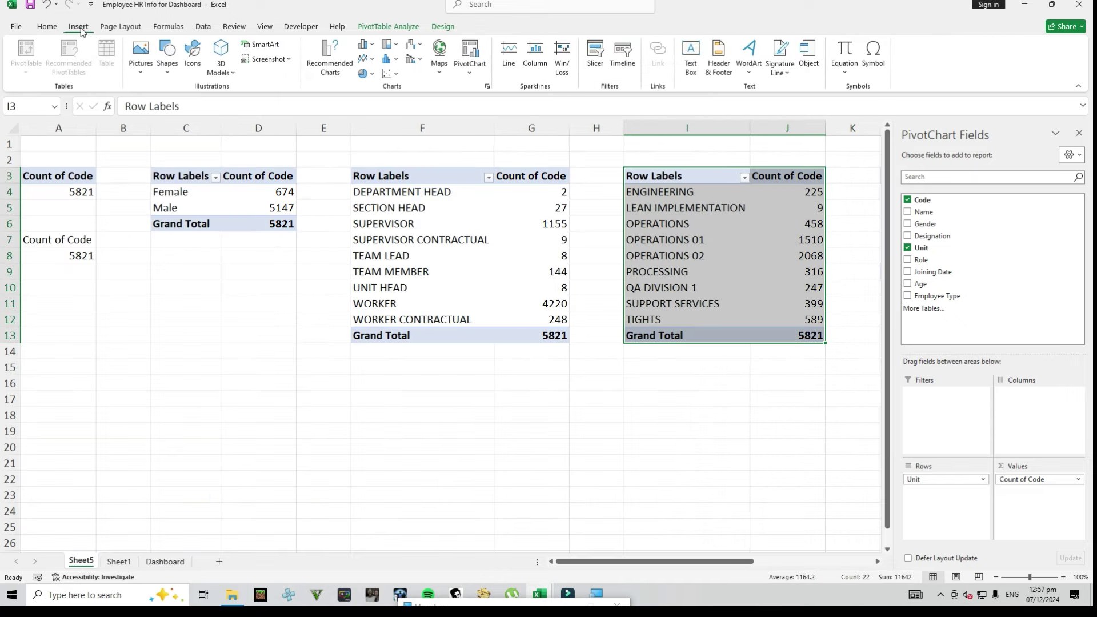
click(370, 47)
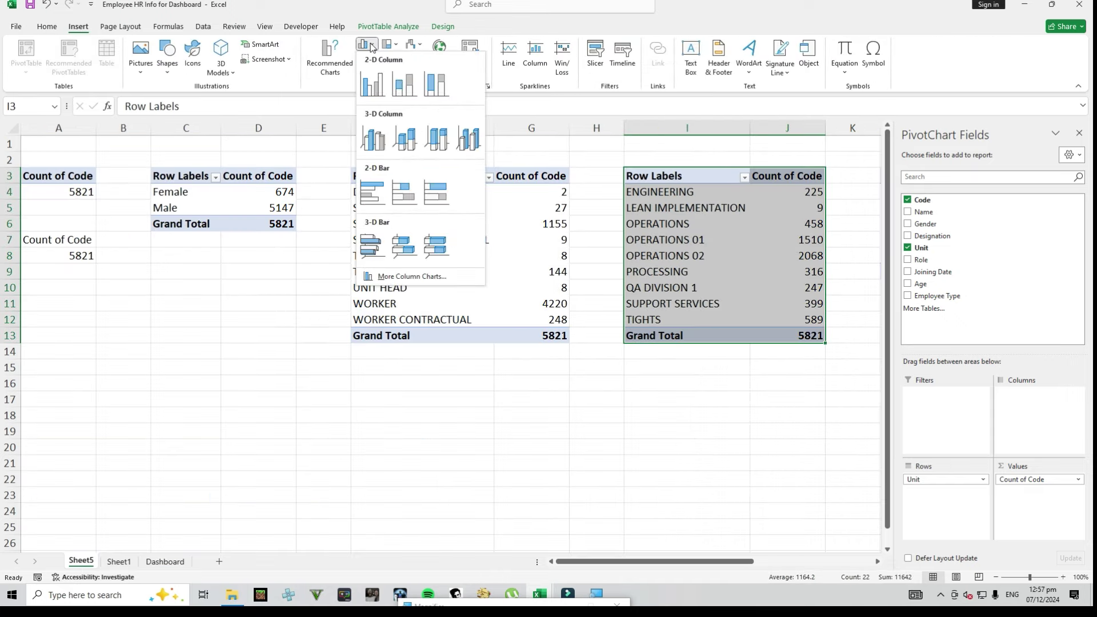
click(373, 193)
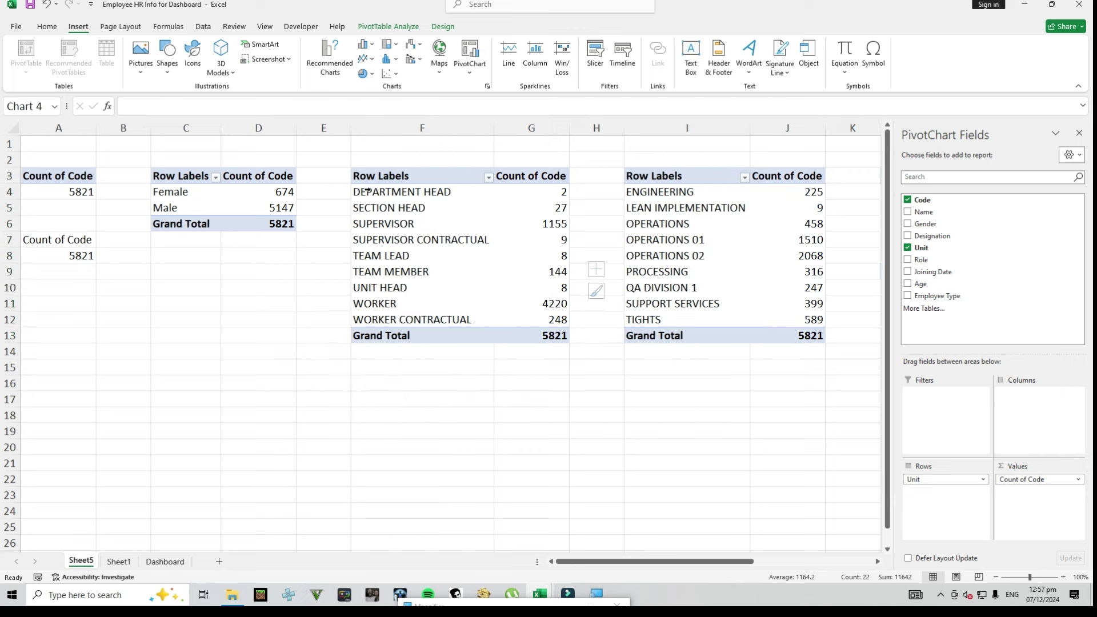
Delete the legend and the vertical gridlines from the unit bar chart
click(578, 364)
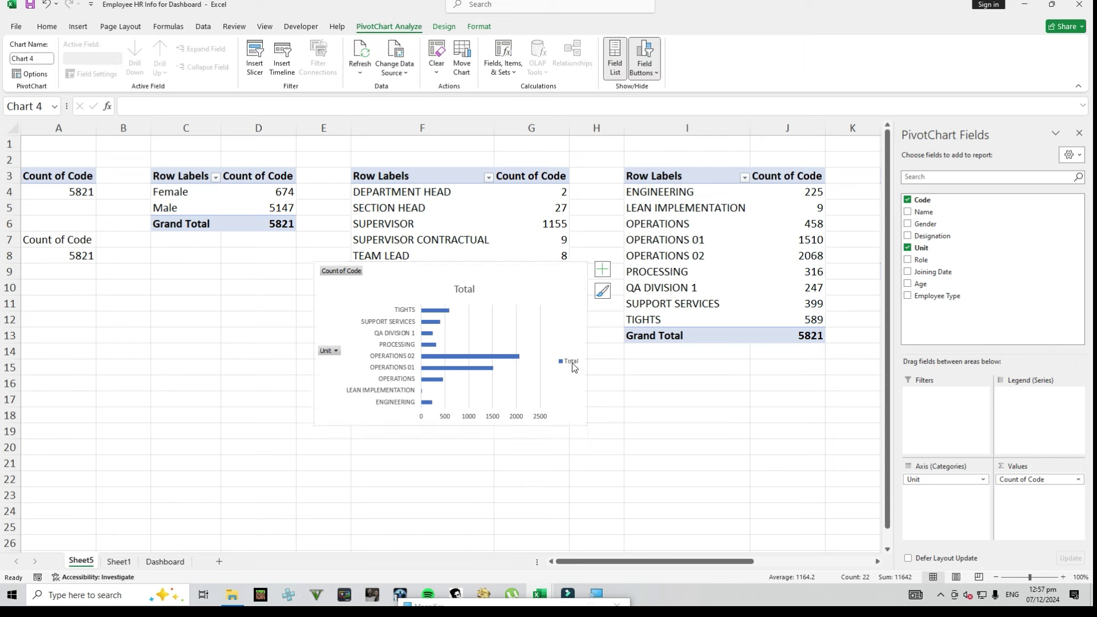
key(Delete)
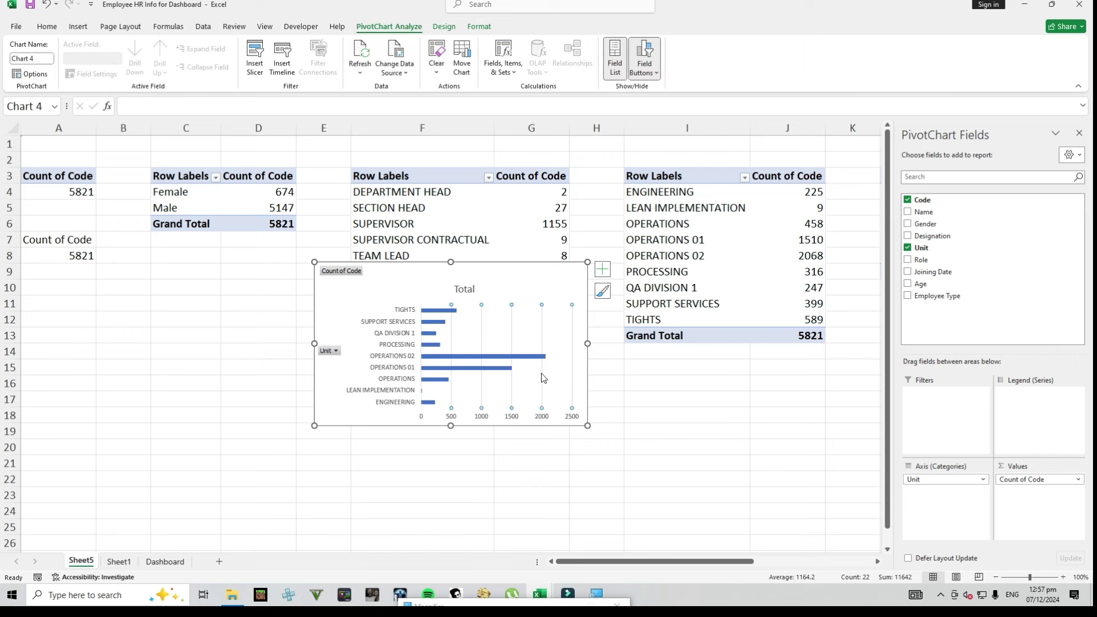
key(Delete)
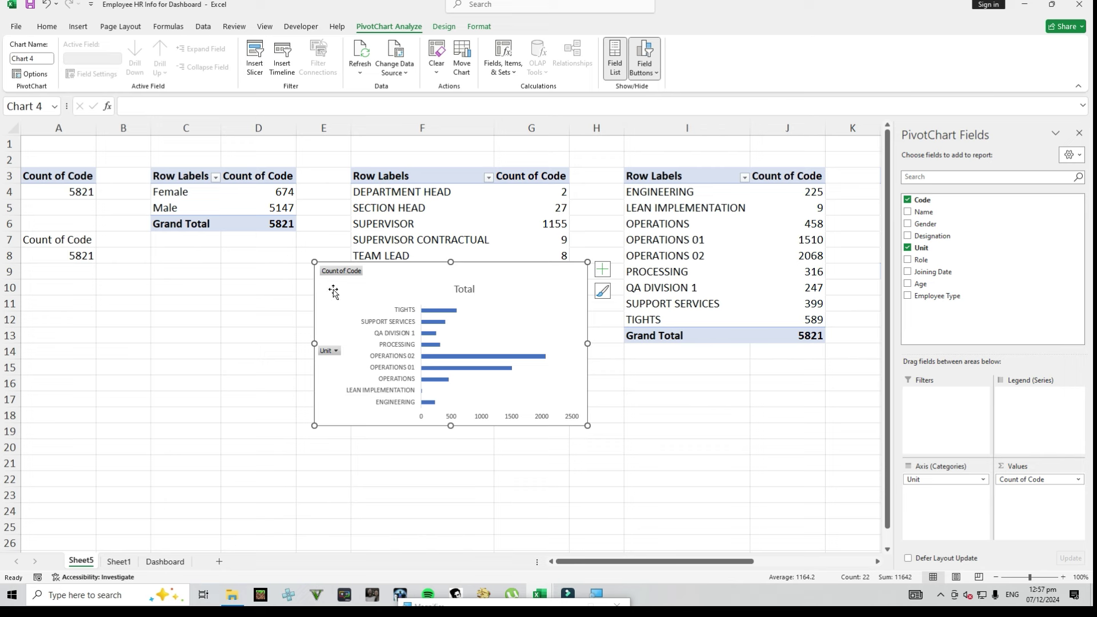
Hide all field buttons on the unit bar chart and cut the chart from Sheet5
right_click(339, 272)
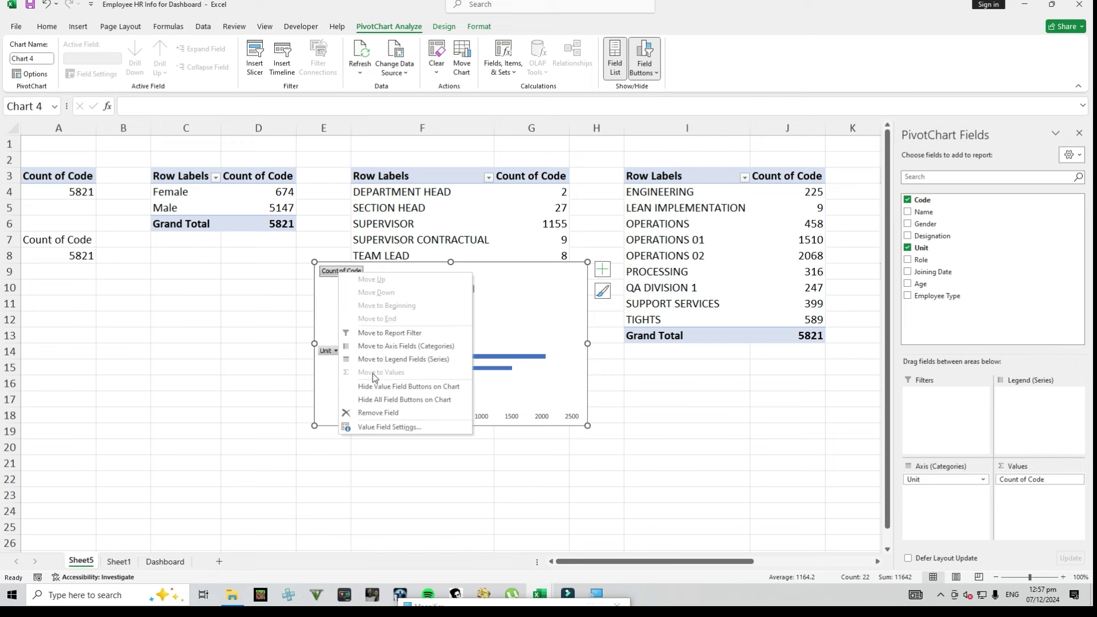
click(404, 399)
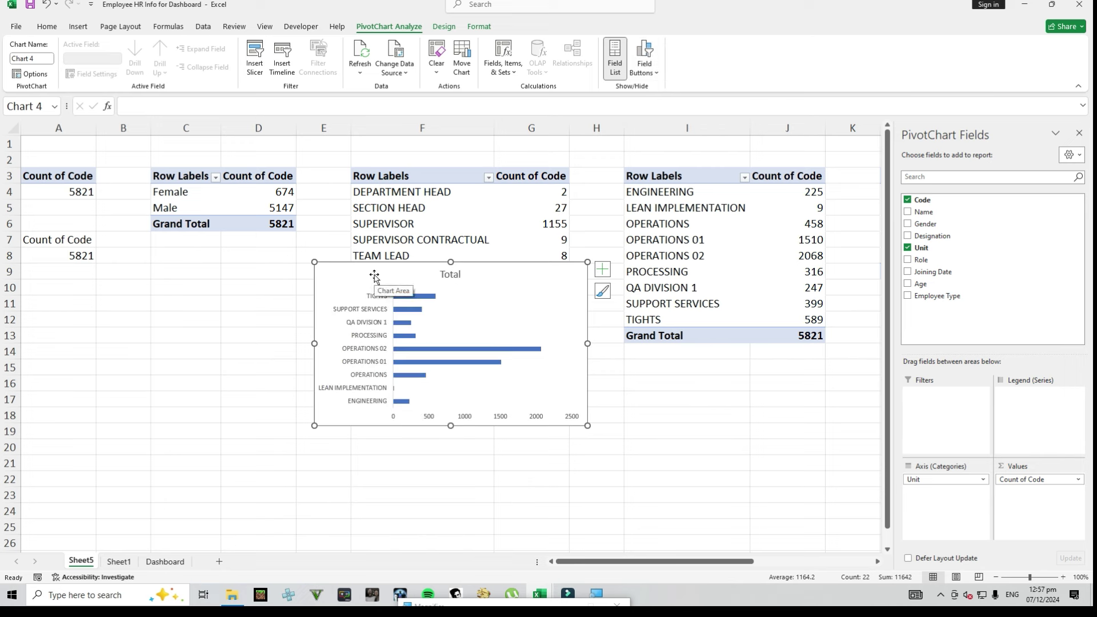
key(Delete)
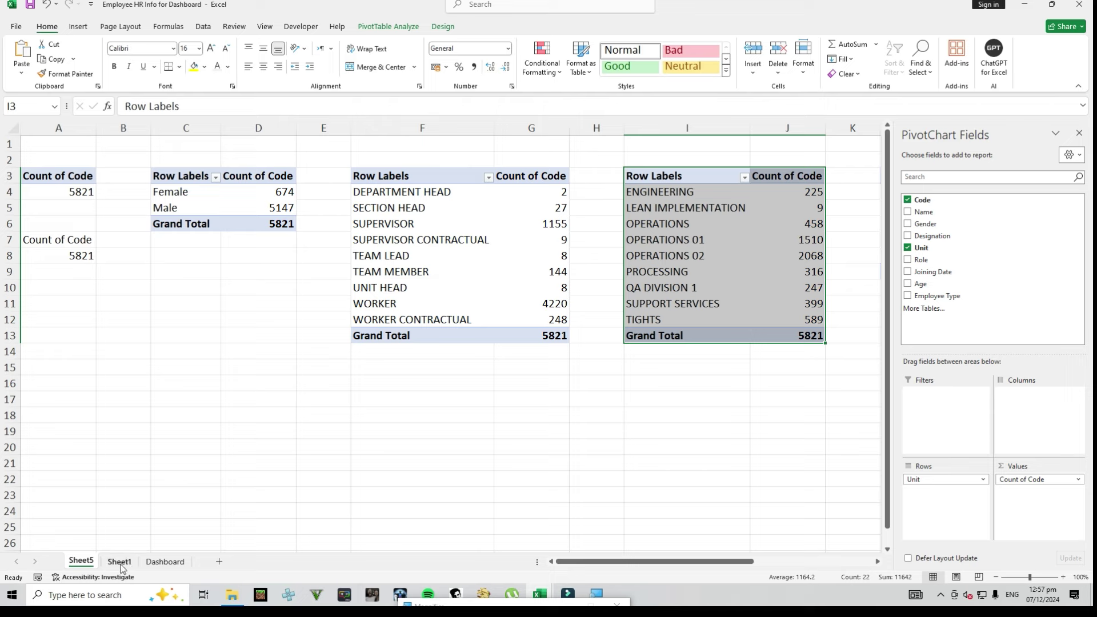
Paste the unit bar chart onto Dashboard beside the role chart and stretch it down to row 26
click(164, 562)
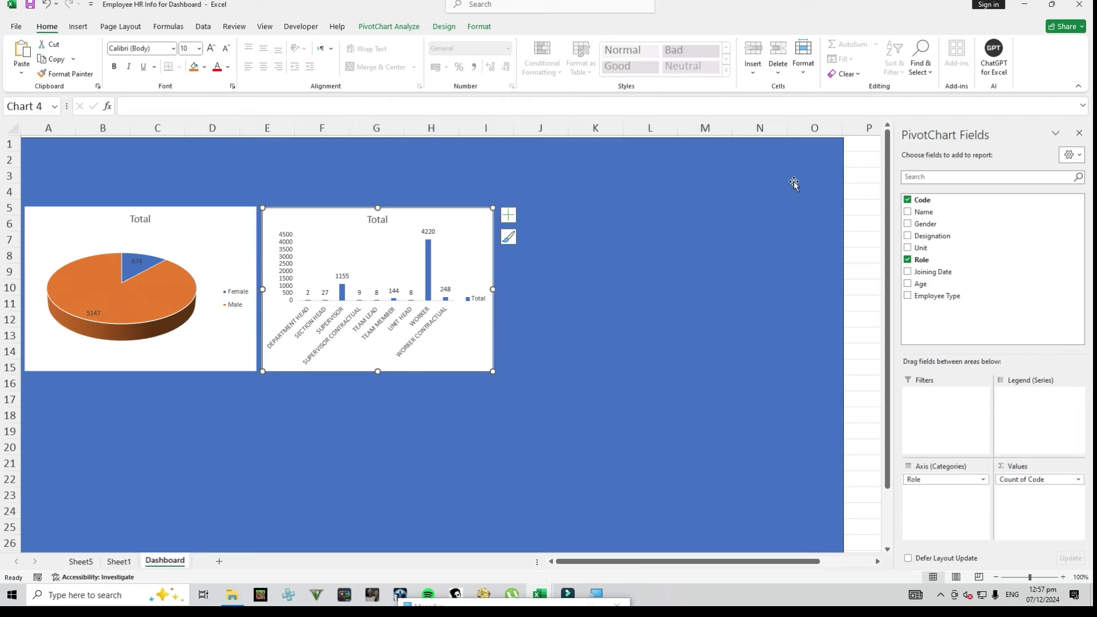
click(798, 203)
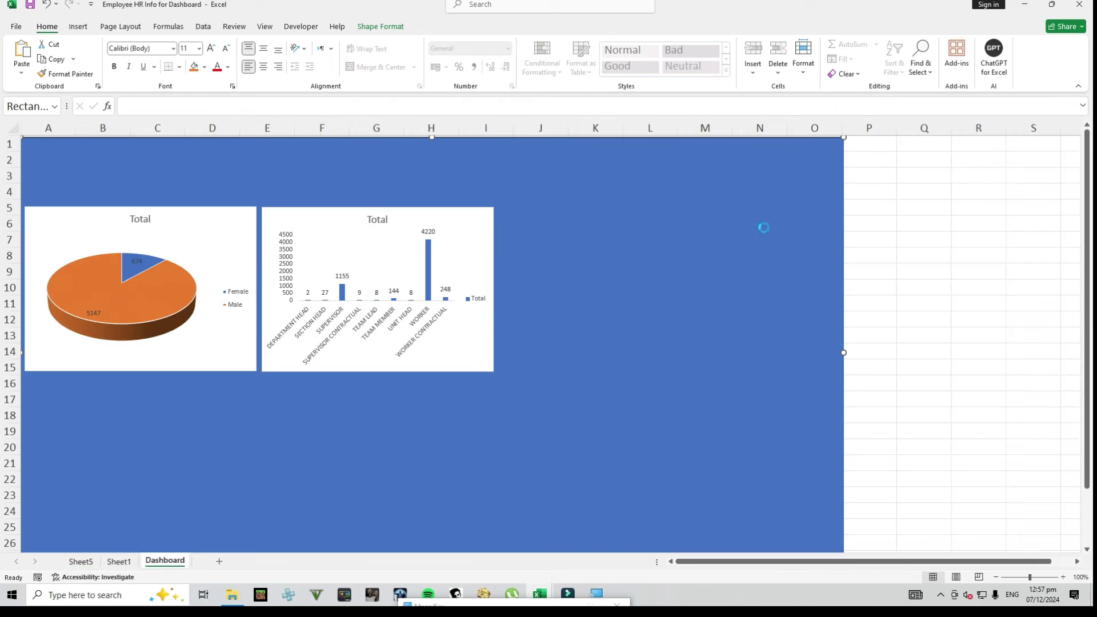
key(ctrl+v)
drag(218, 163, 696, 231)
drag(636, 371, 638, 546)
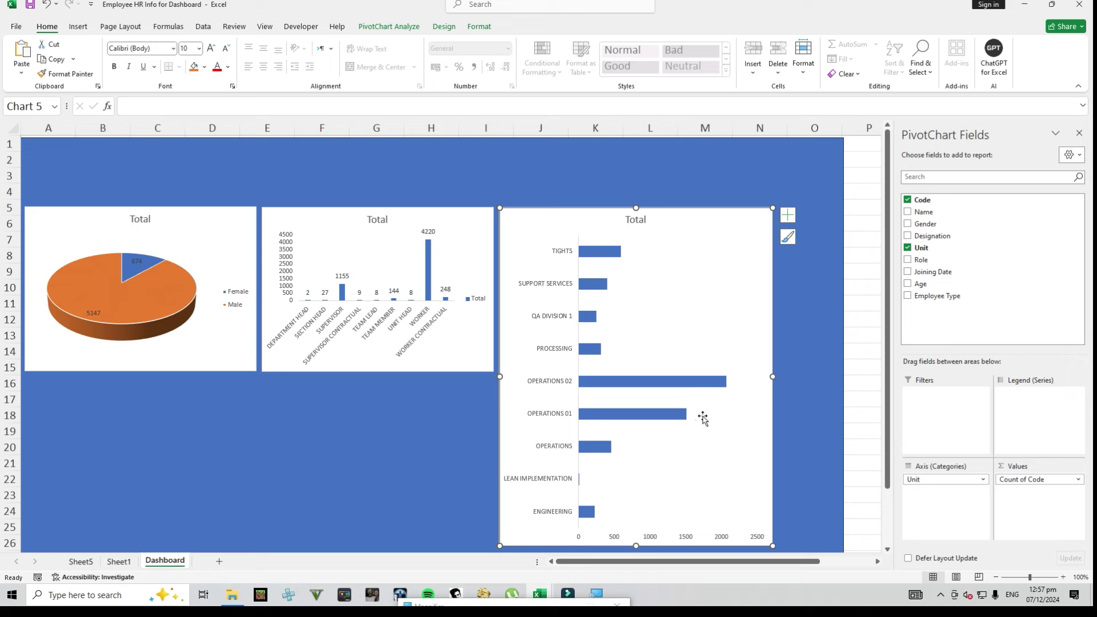
Retitle the pie chart Gender, the column chart Role and the bar chart Unit on Dashboard
double_click(139, 224)
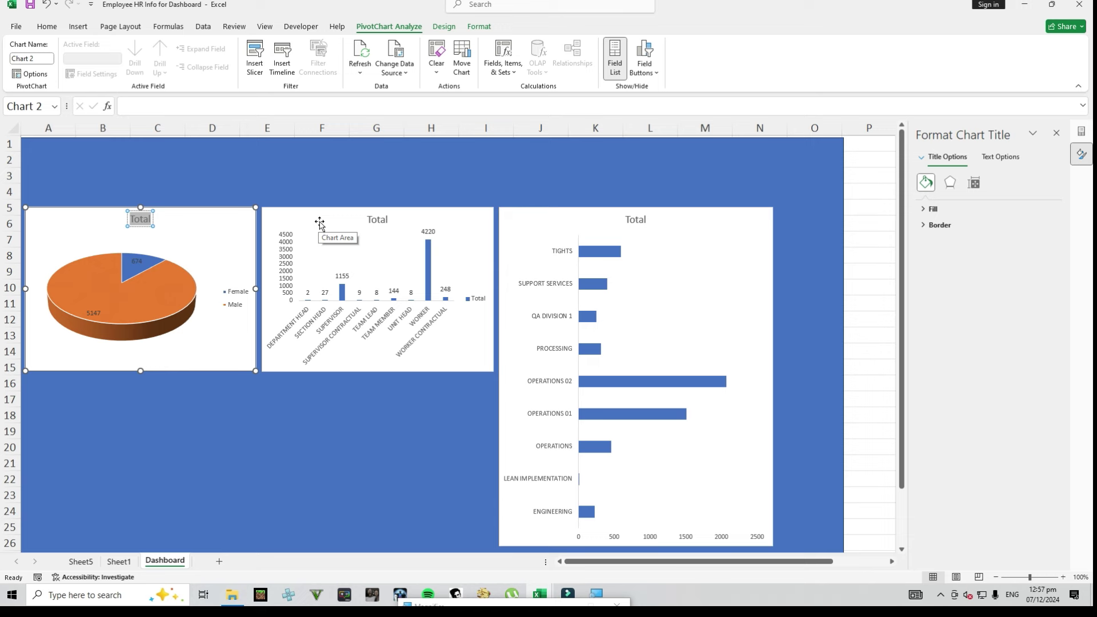
text(Gender)
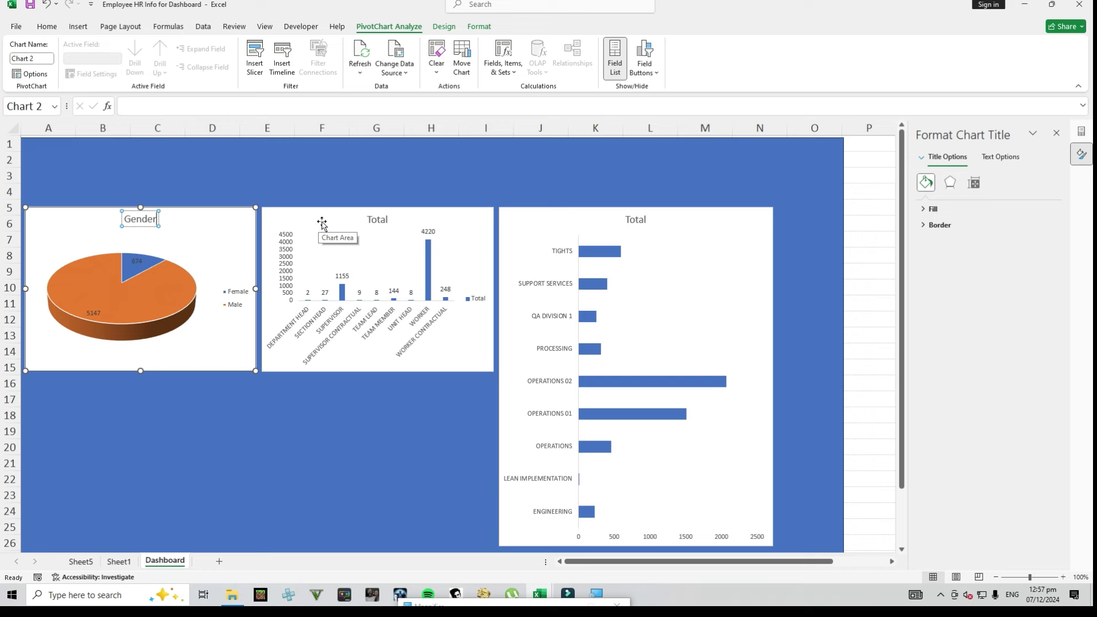
click(382, 220)
double_click(385, 220)
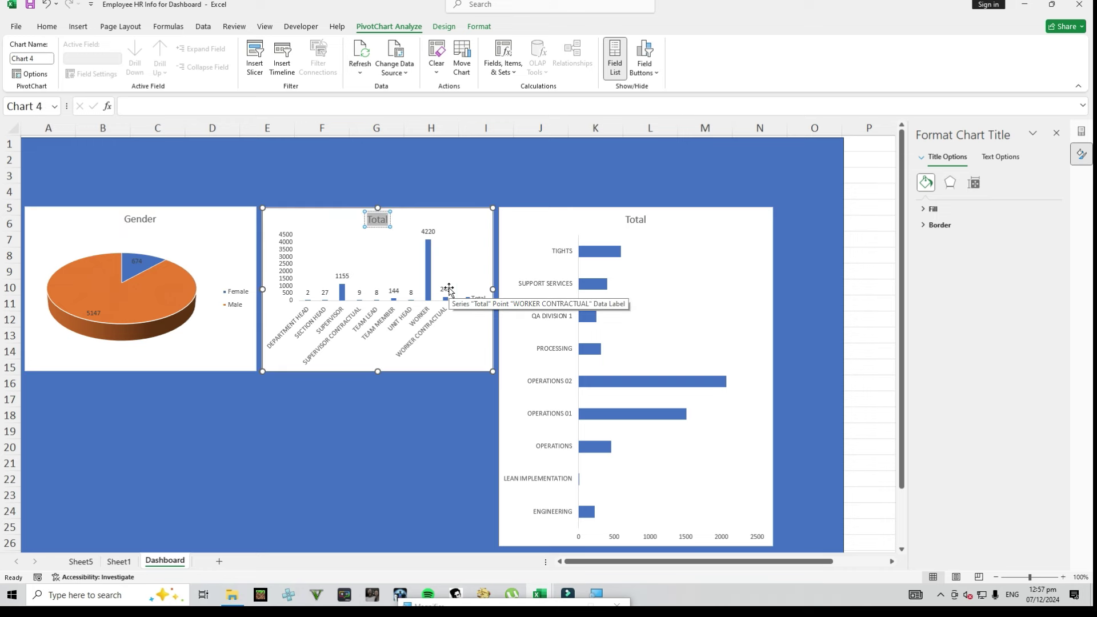
text(Role)
click(639, 222)
double_click(639, 221)
text(Unit)
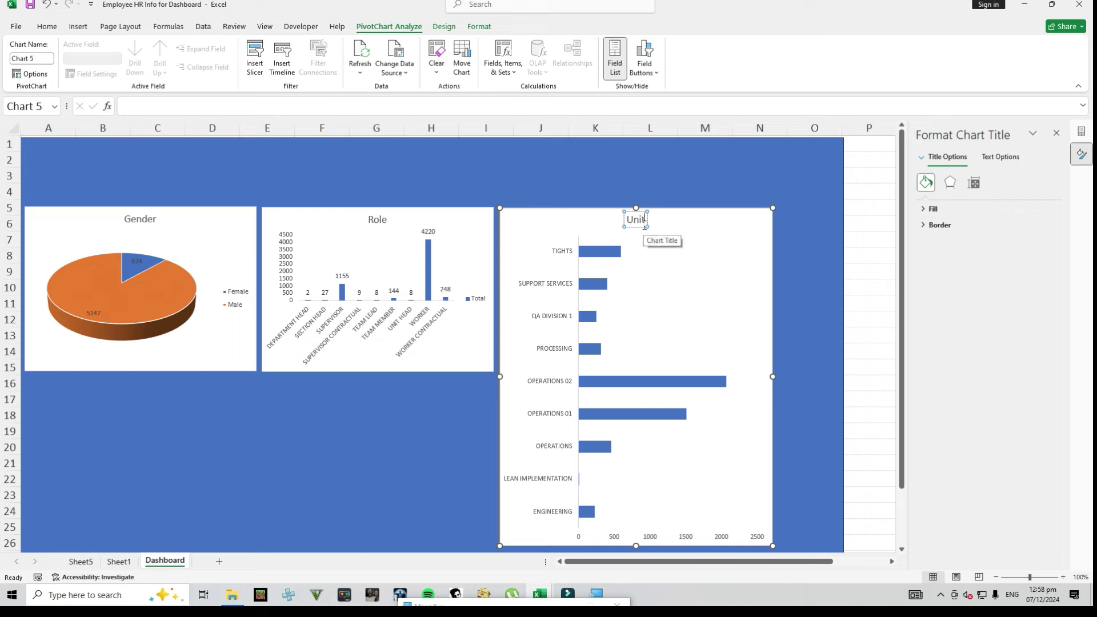
click(351, 477)
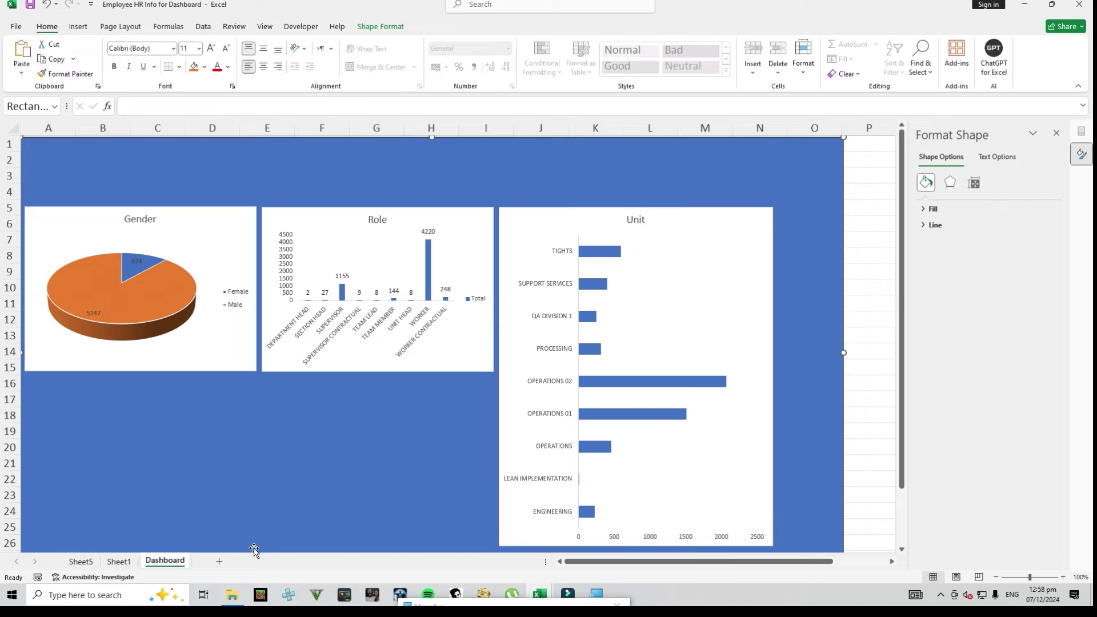
Insert a 2-D clustered column chart from the age group PivotTable in L3:M9 on Sheet5
click(82, 562)
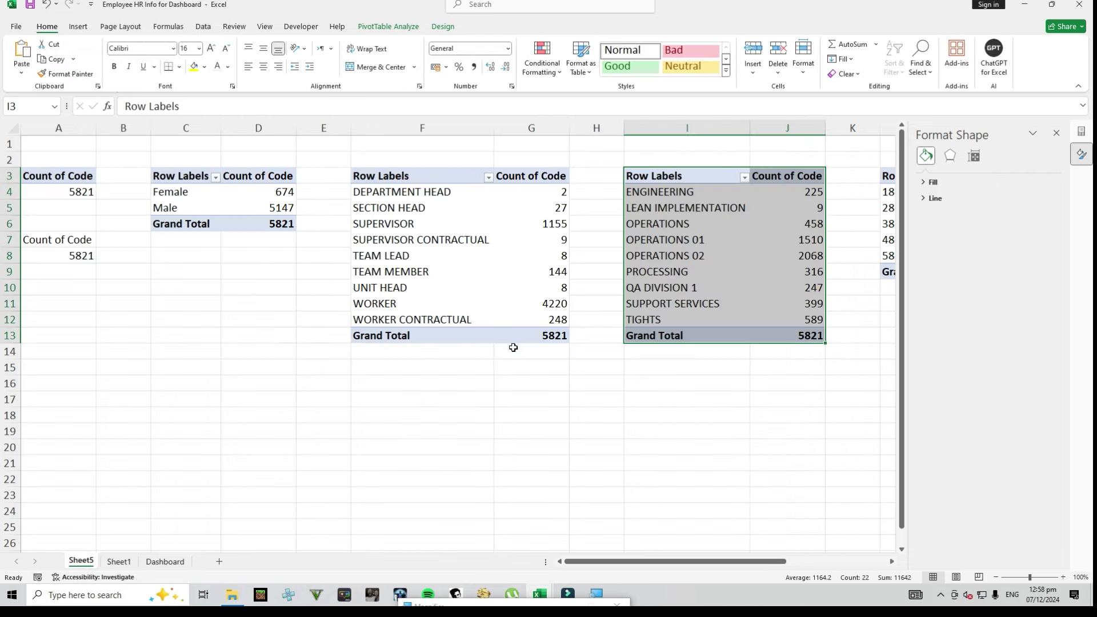
drag(695, 561, 777, 572)
drag(621, 176, 724, 281)
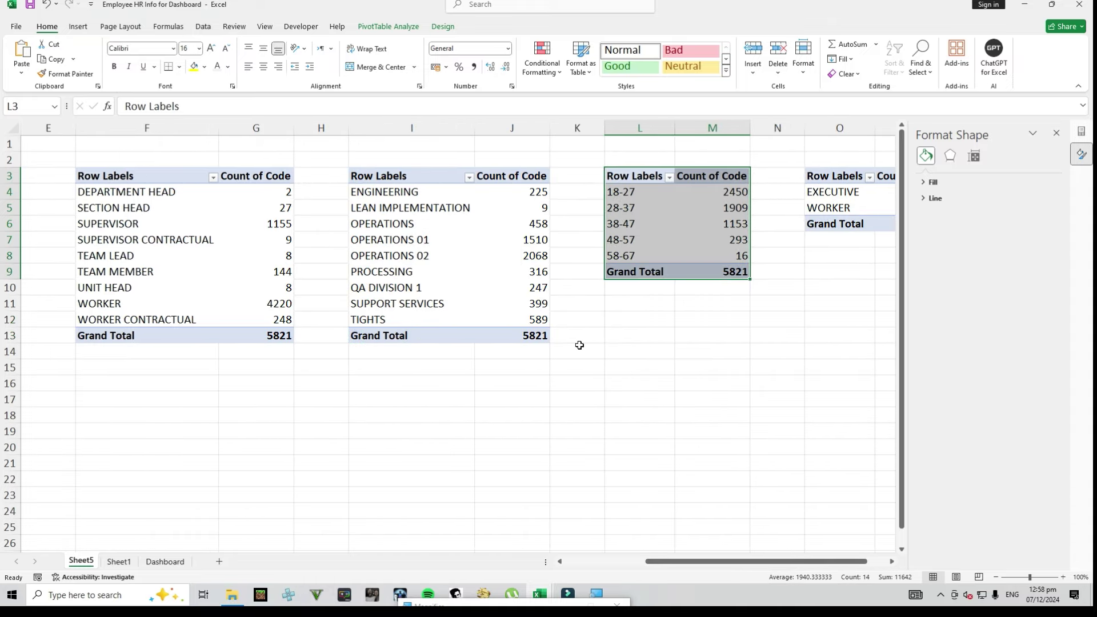
click(77, 27)
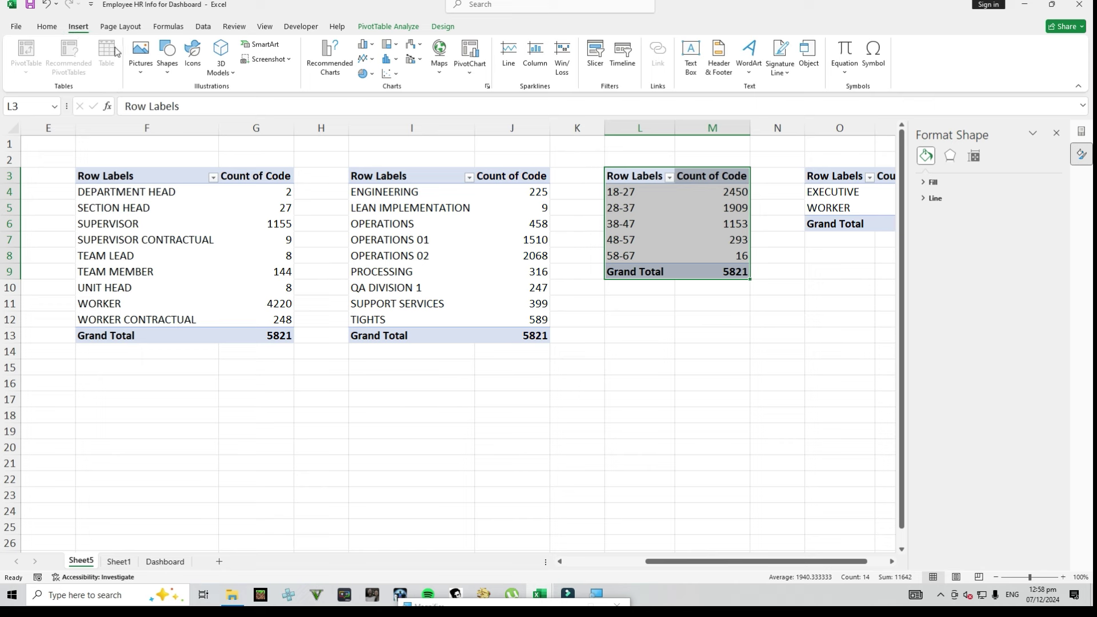
click(376, 48)
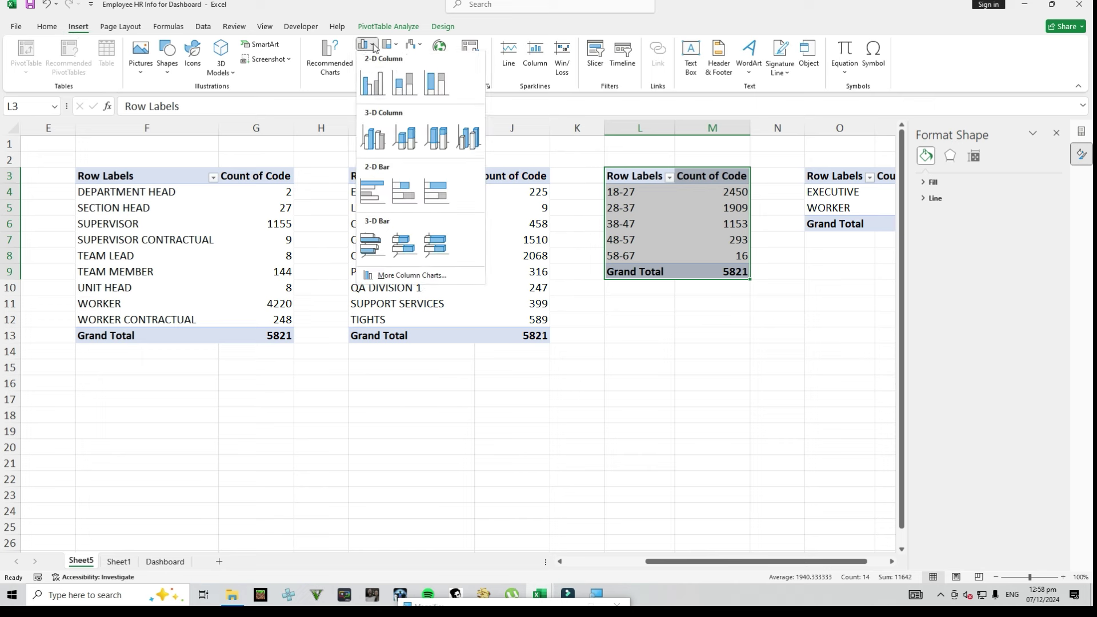
click(370, 133)
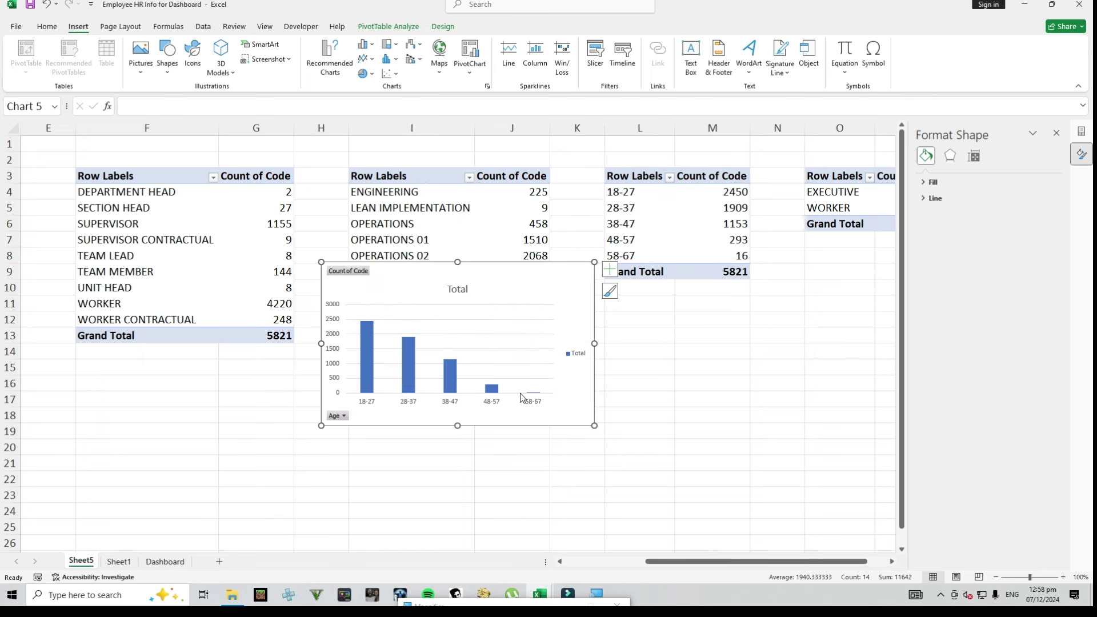
Delete the legend and the horizontal gridlines from the age column chart
click(571, 355)
key(Delete)
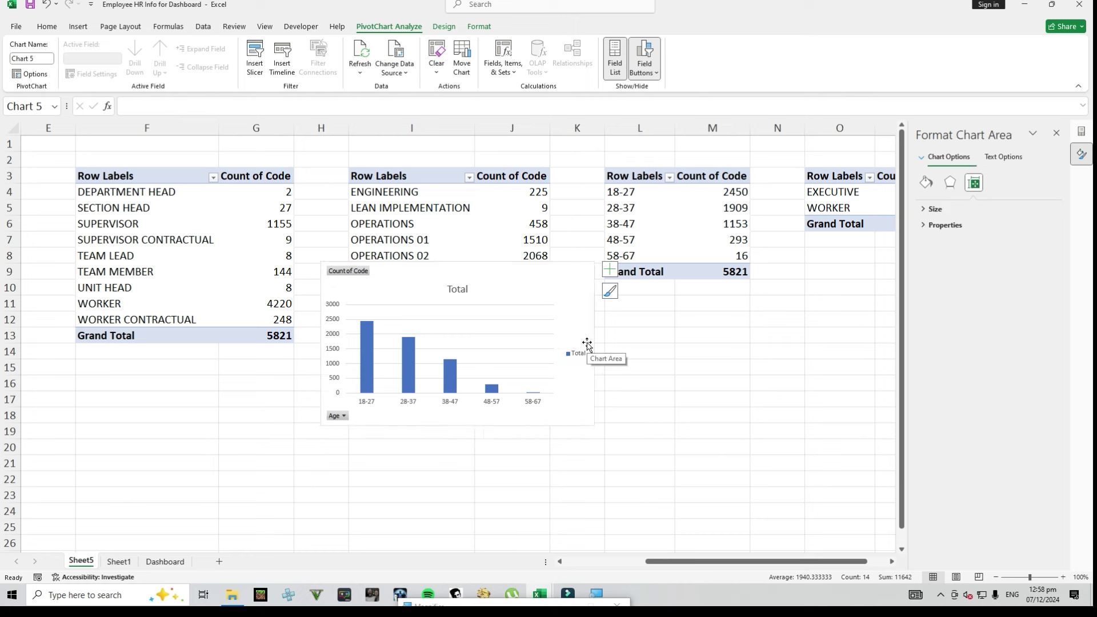
click(521, 320)
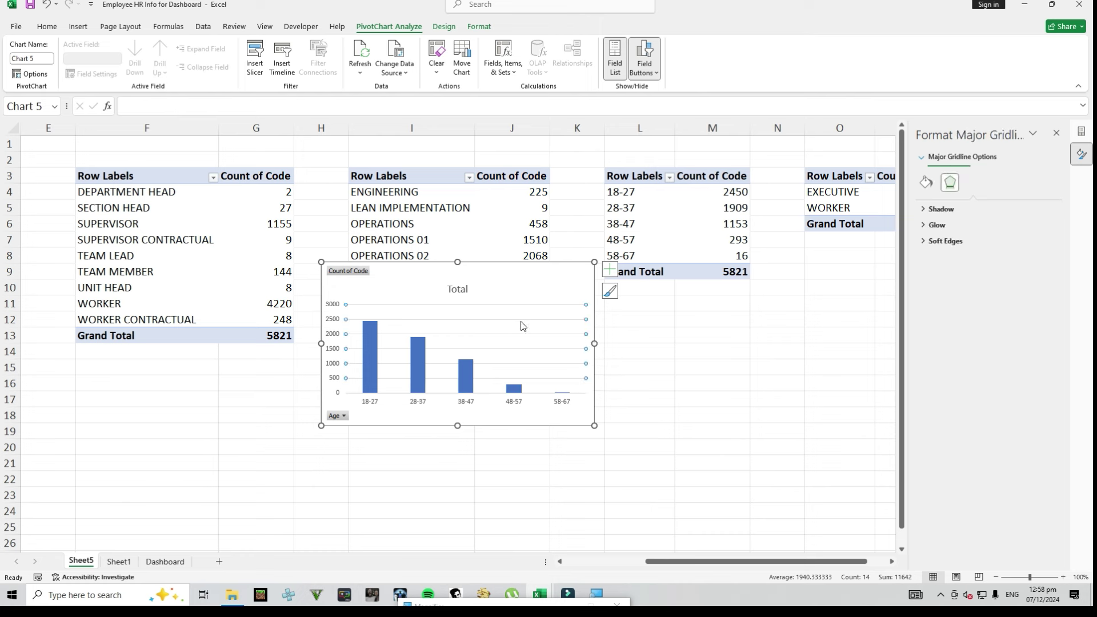
key(Delete)
Change the age column chart's title to Age Group
click(457, 290)
double_click(457, 289)
key(BackSpace)
text(Age)
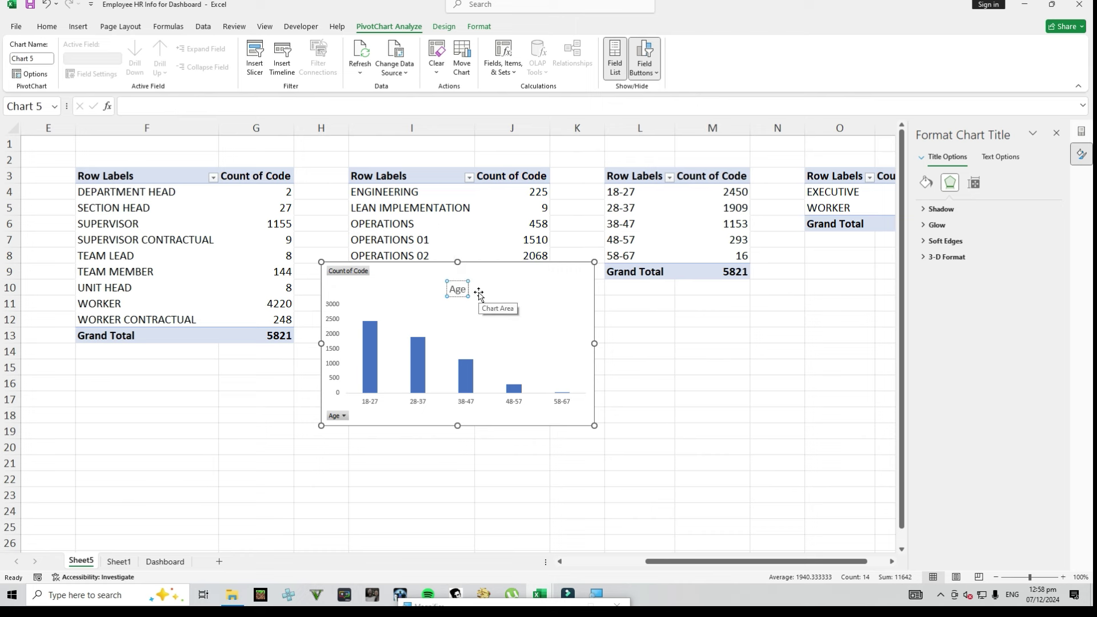
text( Grouop)
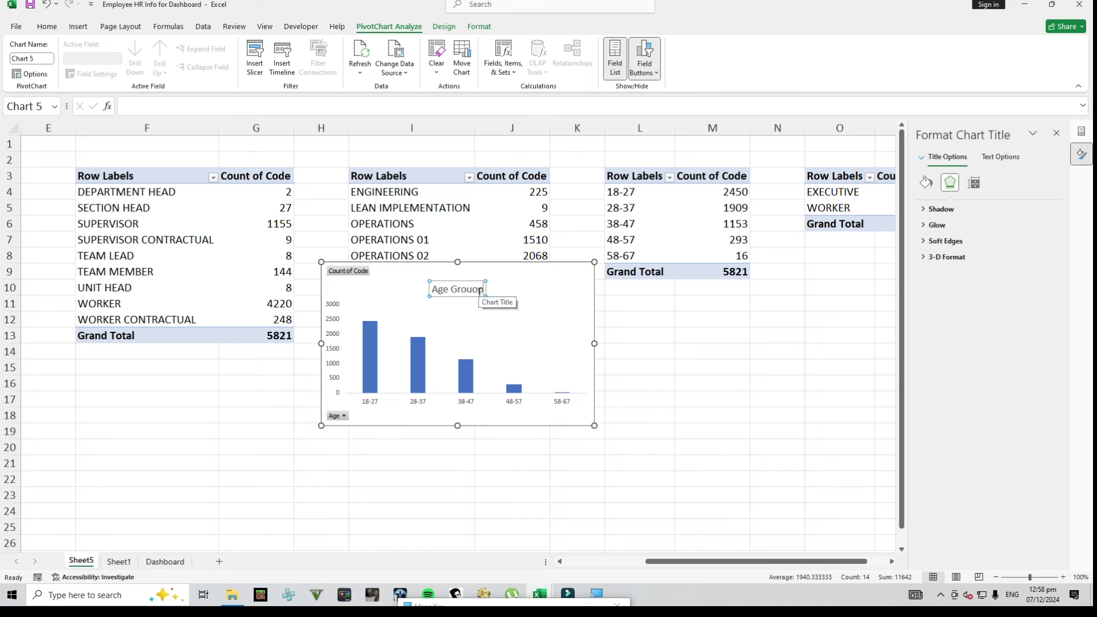
key(BackSpace)
key(BackSpace)
Hide all field buttons on the Age Group chart and cut the chart from Sheet5
right_click(351, 276)
click(395, 399)
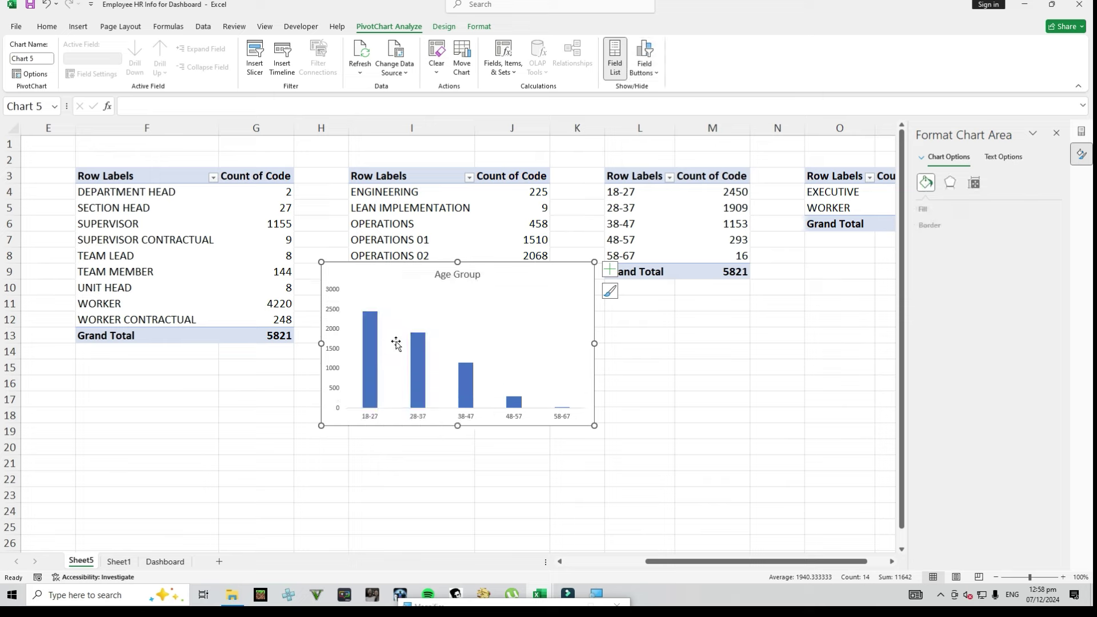
key(Delete)
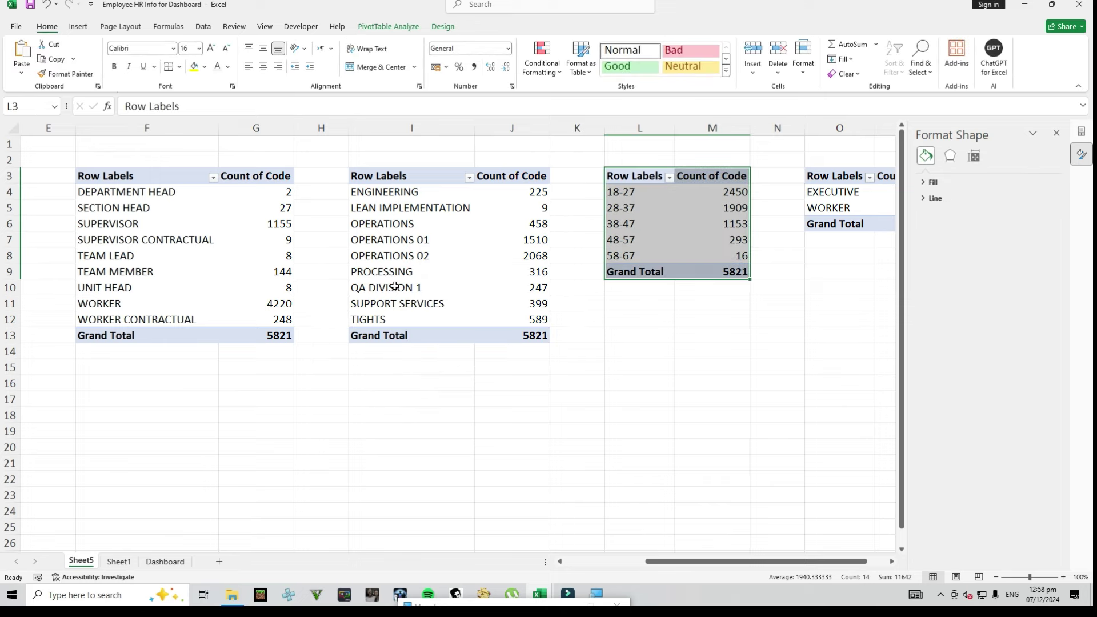
Paste the Age Group chart onto Dashboard just below the Gender pie chart and set its width to 10.74 cm
click(163, 561)
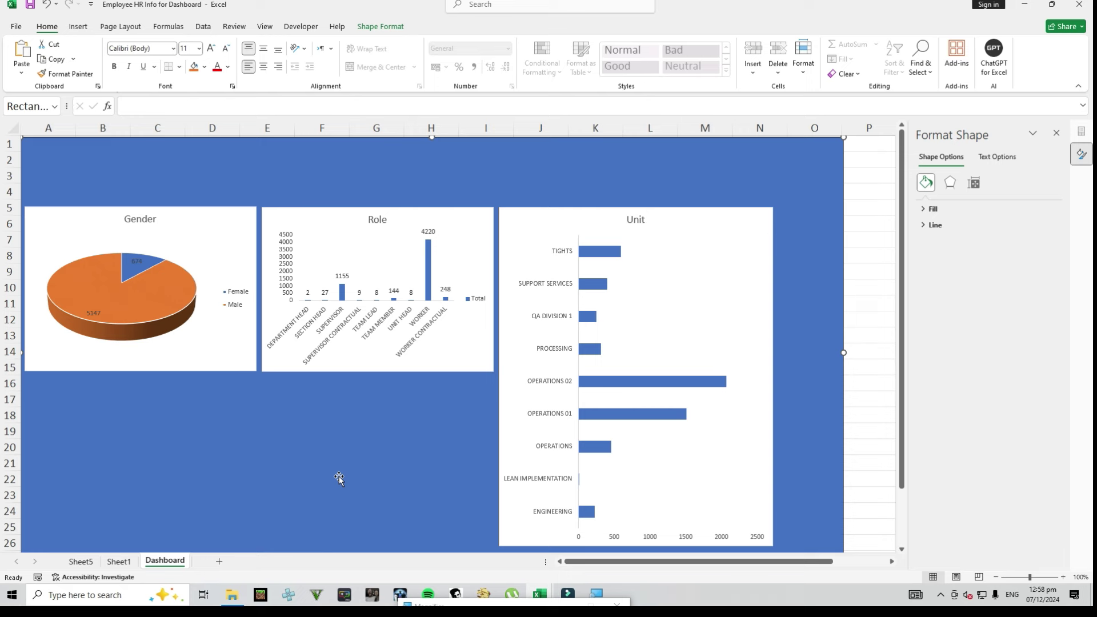
key(ctrl+v)
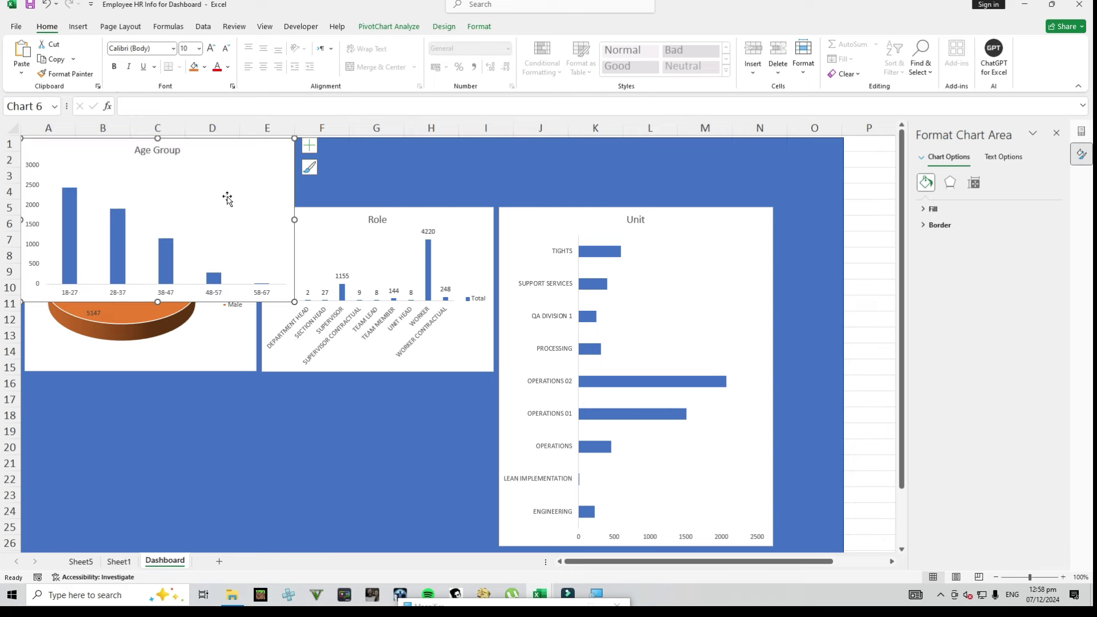
drag(216, 155, 218, 396)
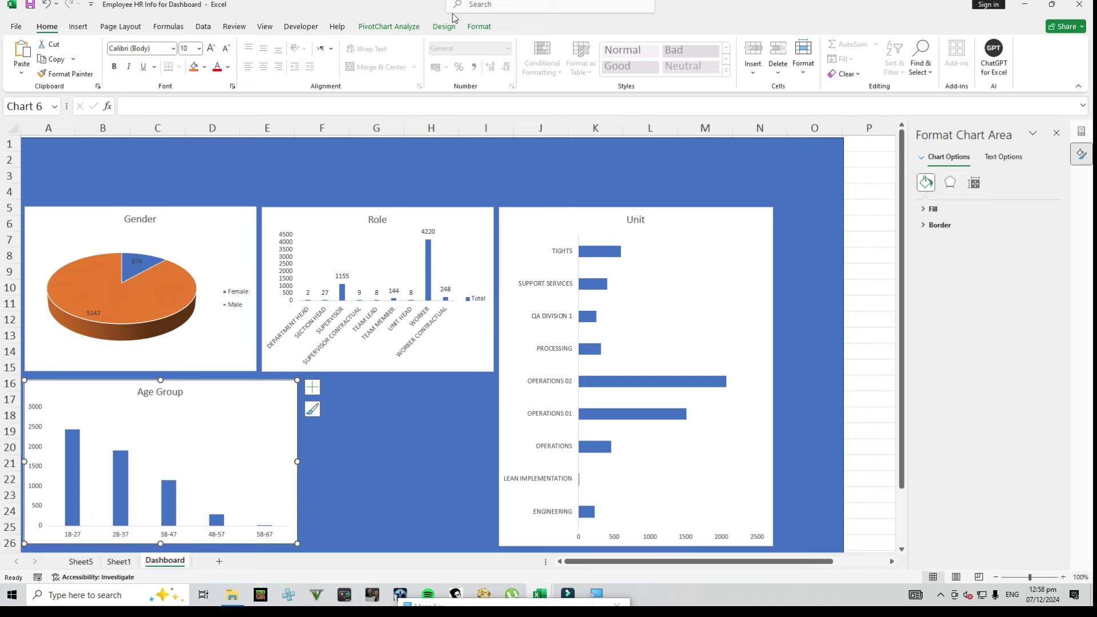
click(488, 29)
click(928, 67)
text(10.74)
key(Return)
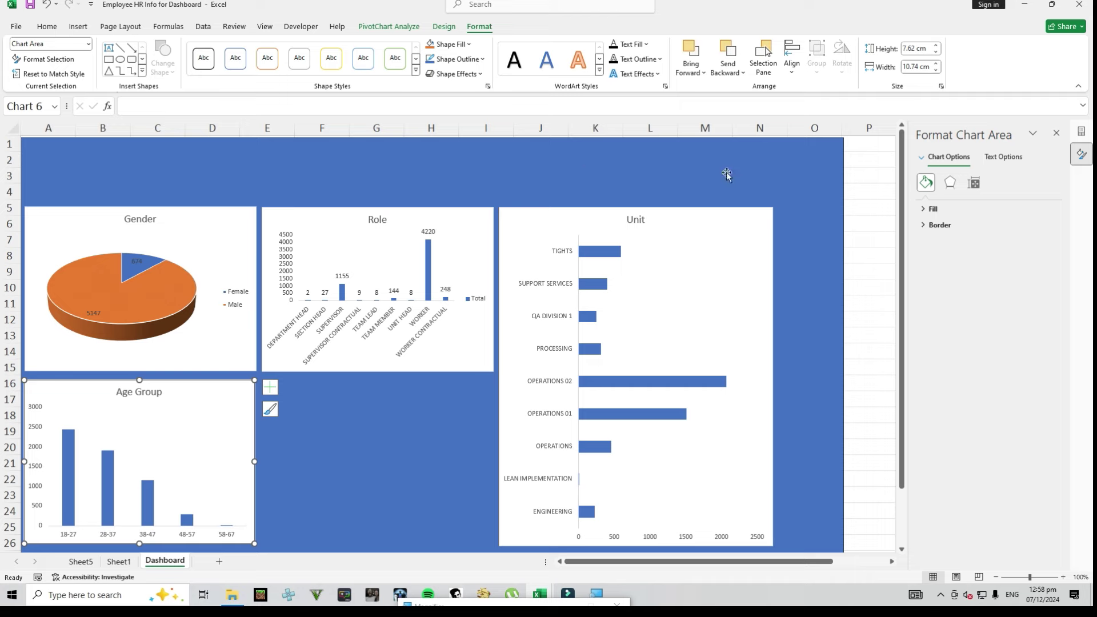
Insert a doughnut chart from the employee type PivotTable in O3:P6 on Sheet5
click(81, 563)
drag(674, 562, 695, 561)
click(782, 174)
drag(782, 175, 840, 219)
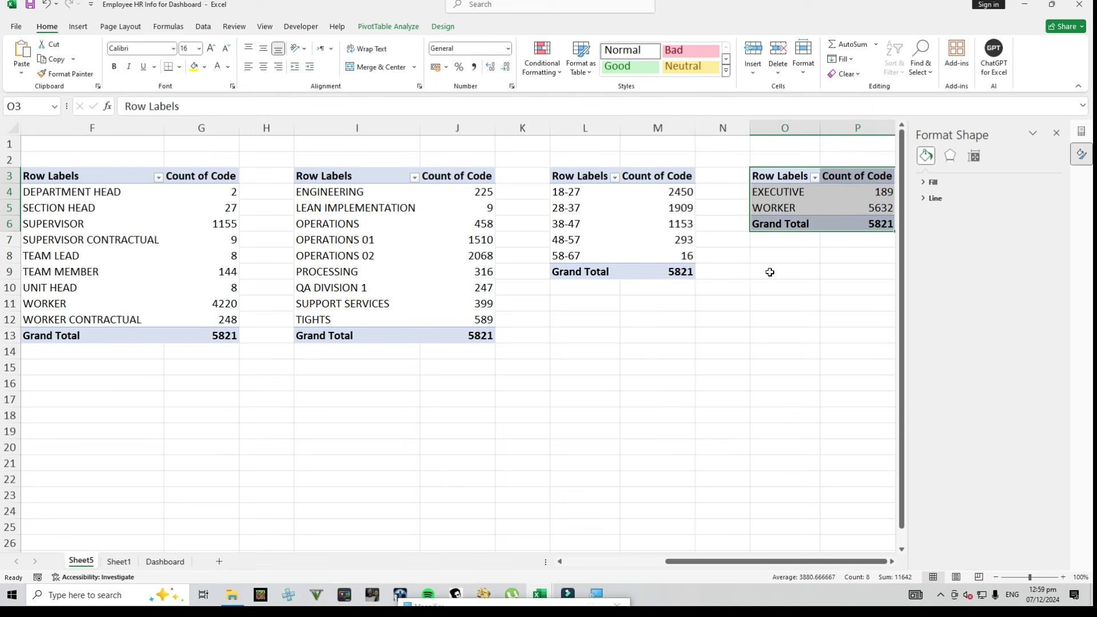
click(77, 27)
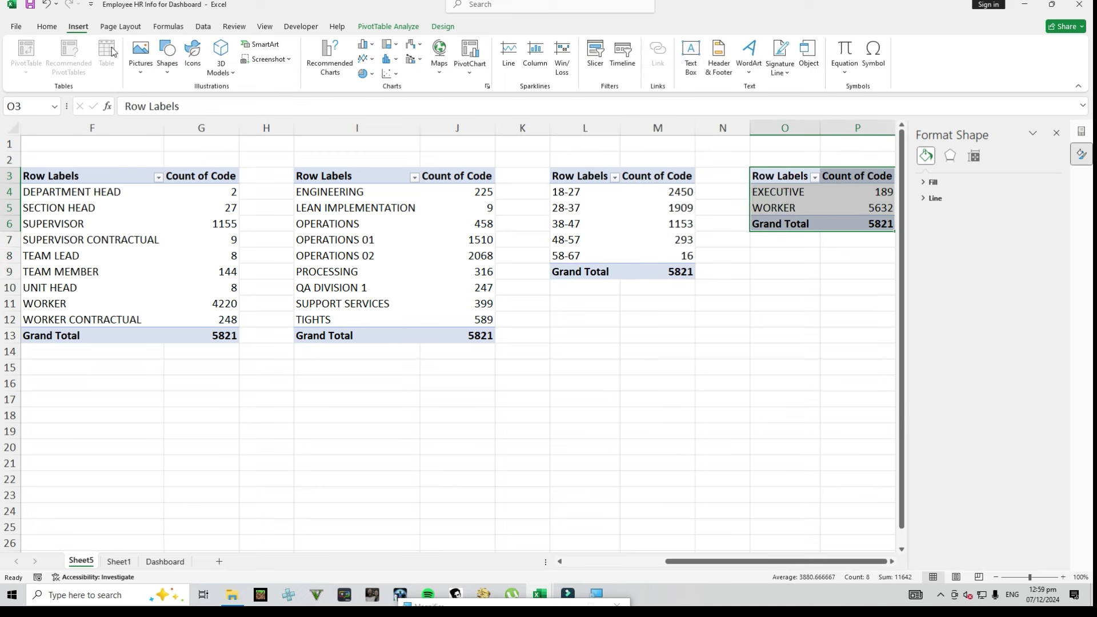
click(367, 45)
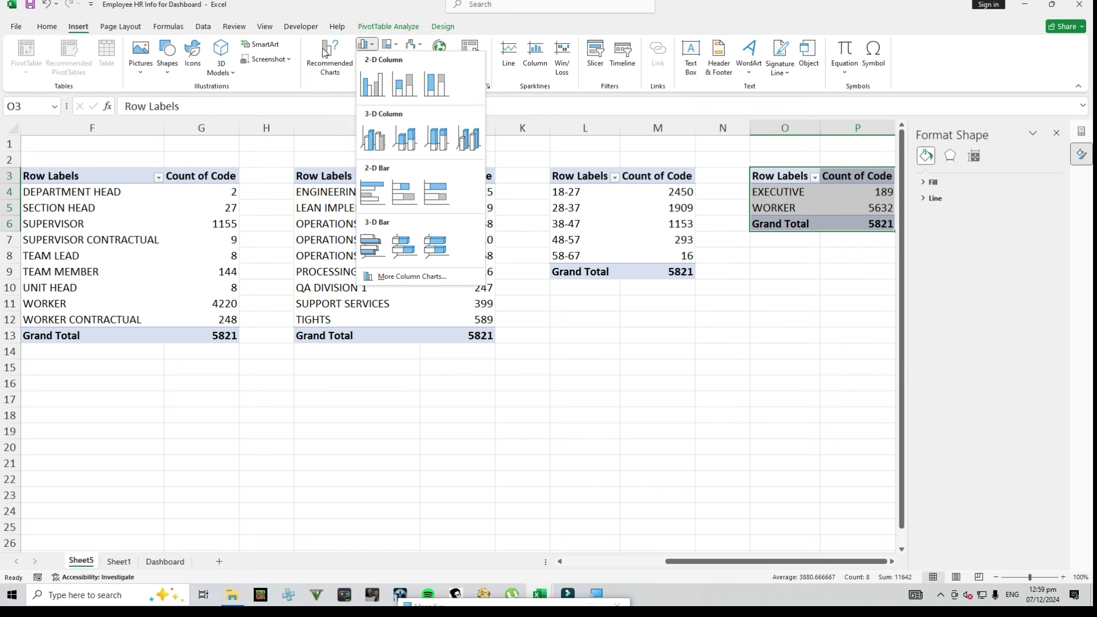
click(340, 9)
click(365, 73)
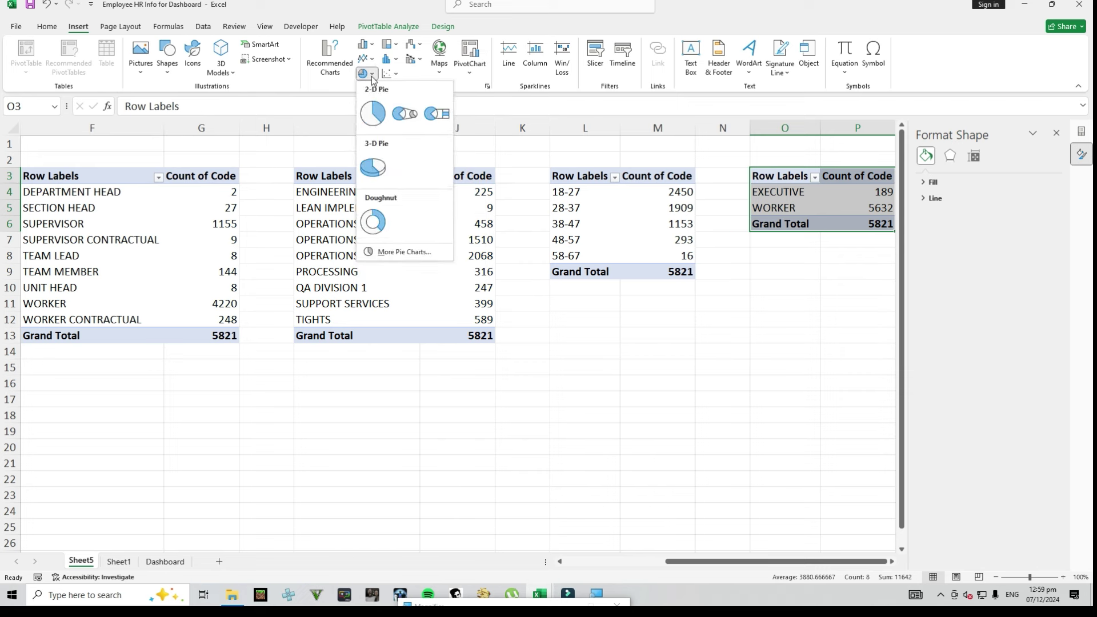
click(374, 223)
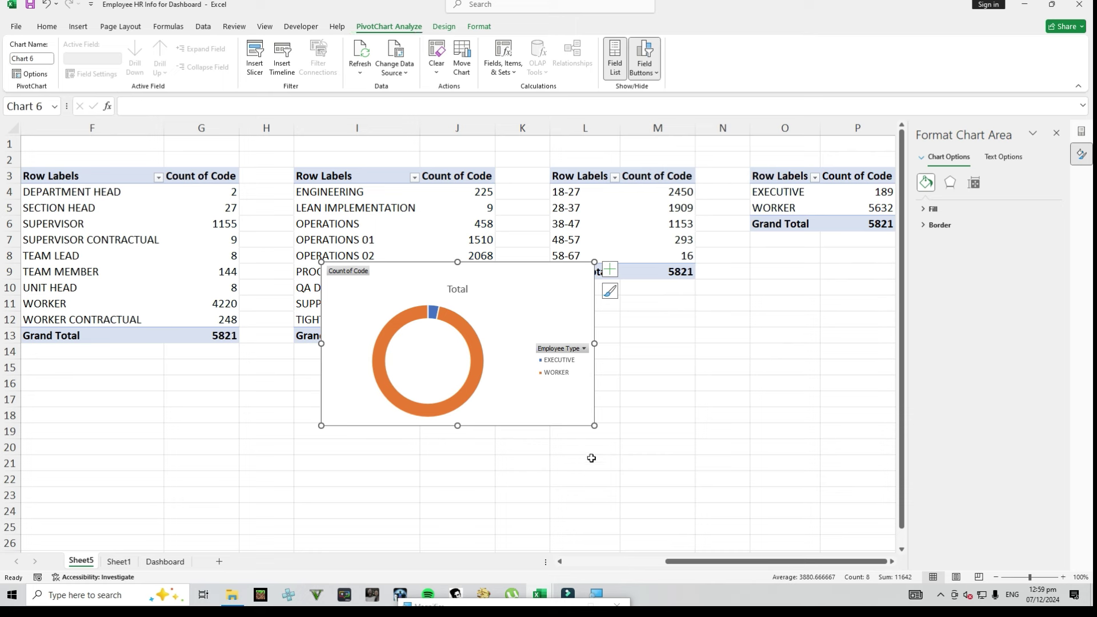
Change the employee type doughnut chart's title to Type
click(463, 290)
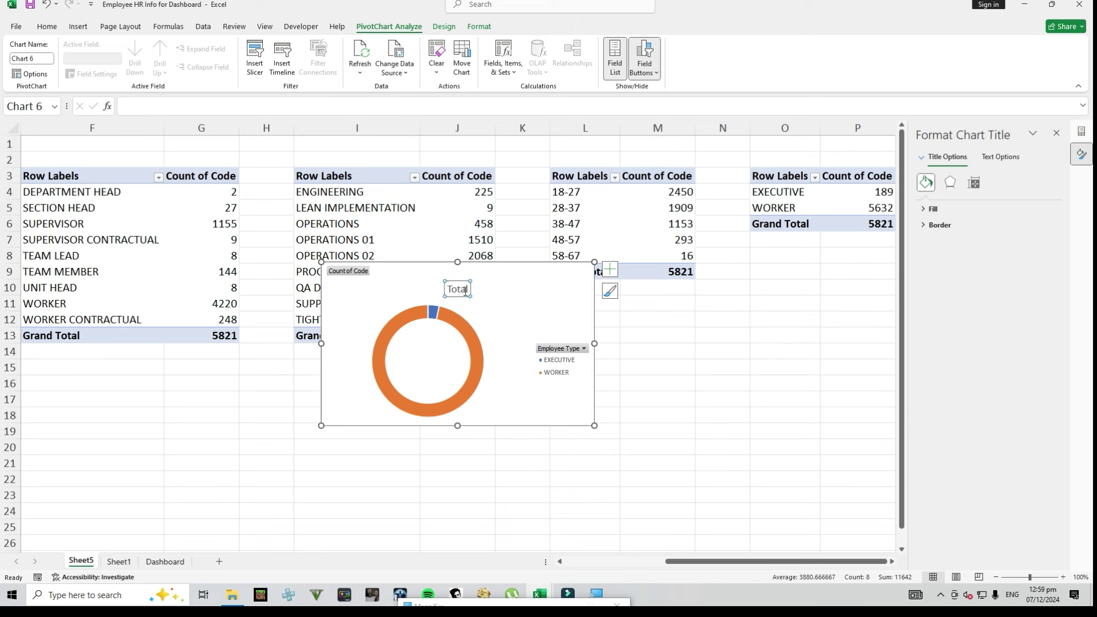
double_click(467, 291)
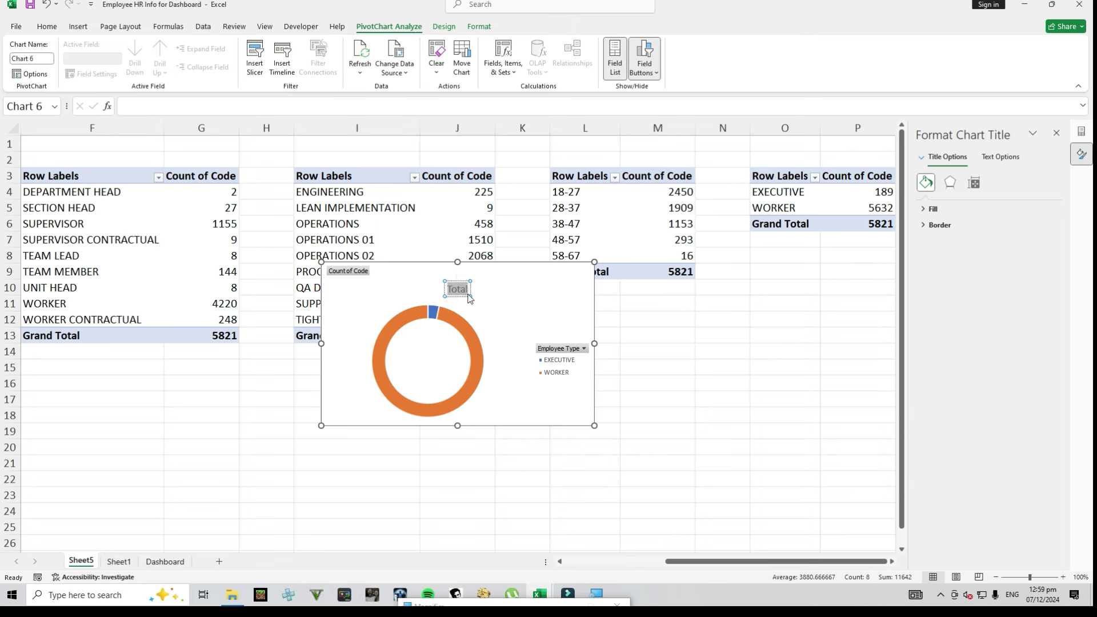
text(Ty)
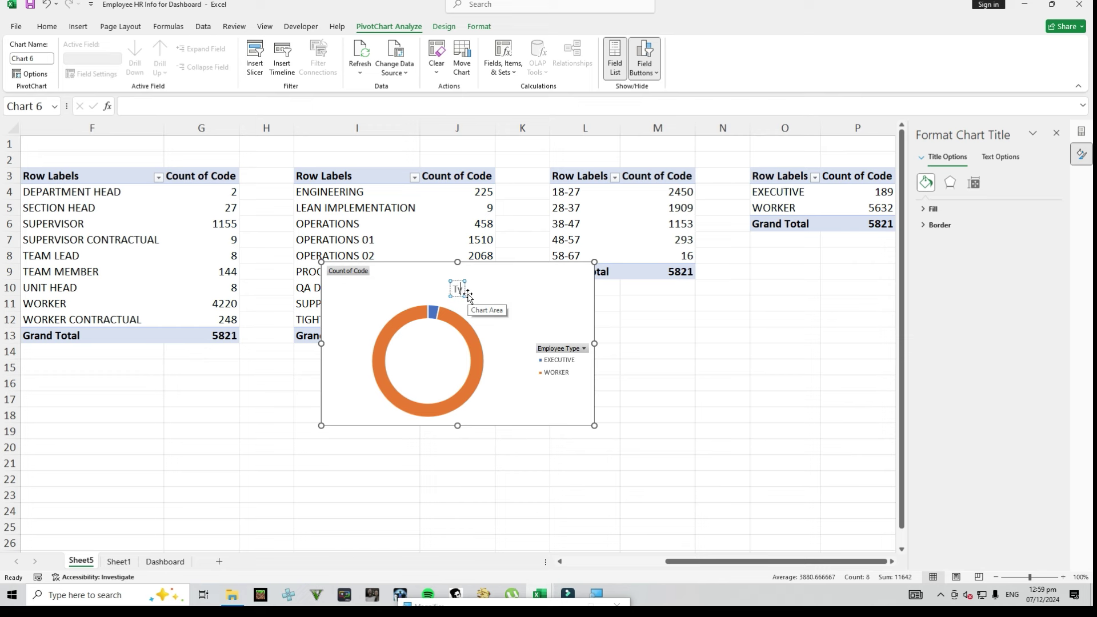
text(pe)
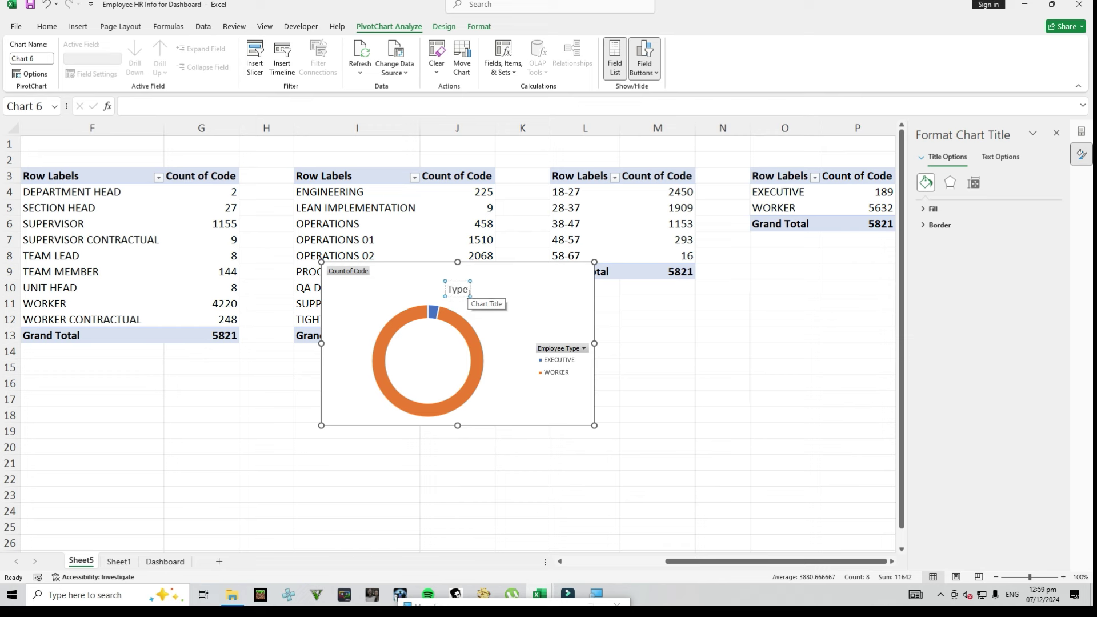
Complete the employee type doughnut chart's title as Type Wise and hide all of its field buttons
text( Wise)
right_click(348, 272)
click(382, 402)
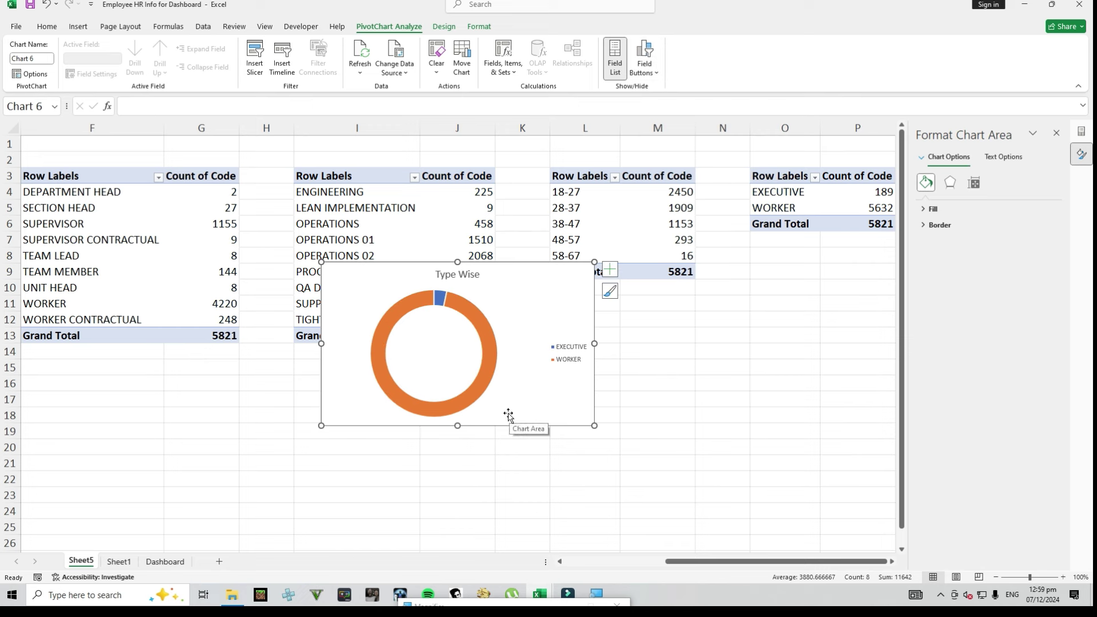
Move the Type Wise doughnut chart from Sheet5 to Dashboard, placing it directly below the Role chart and beside Age Group
key(Delete)
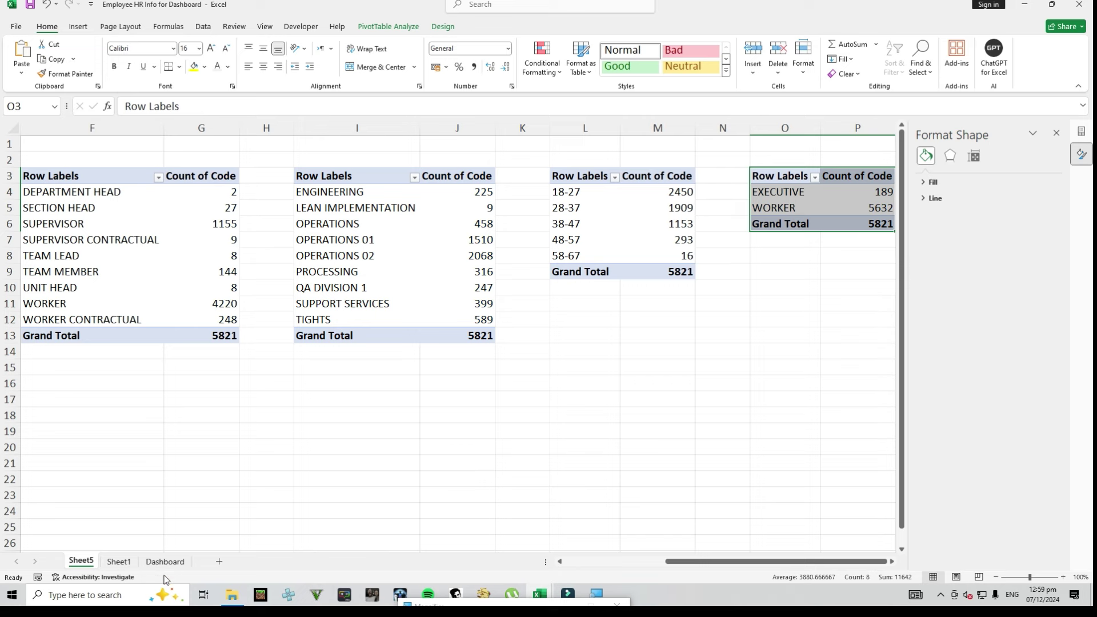
click(165, 561)
click(624, 158)
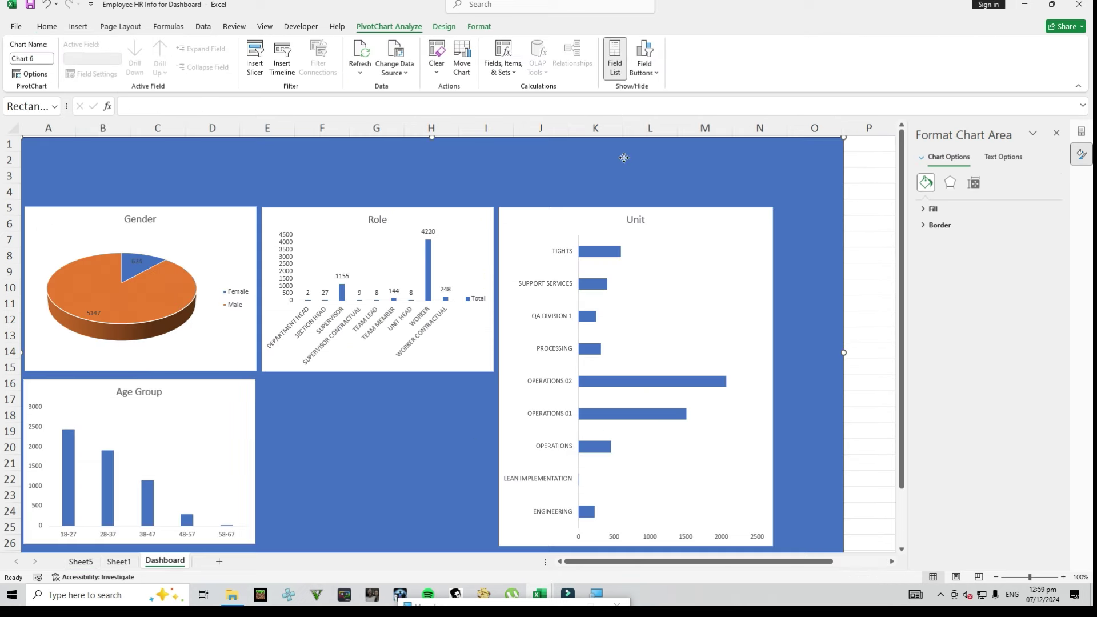
key(ctrl+v)
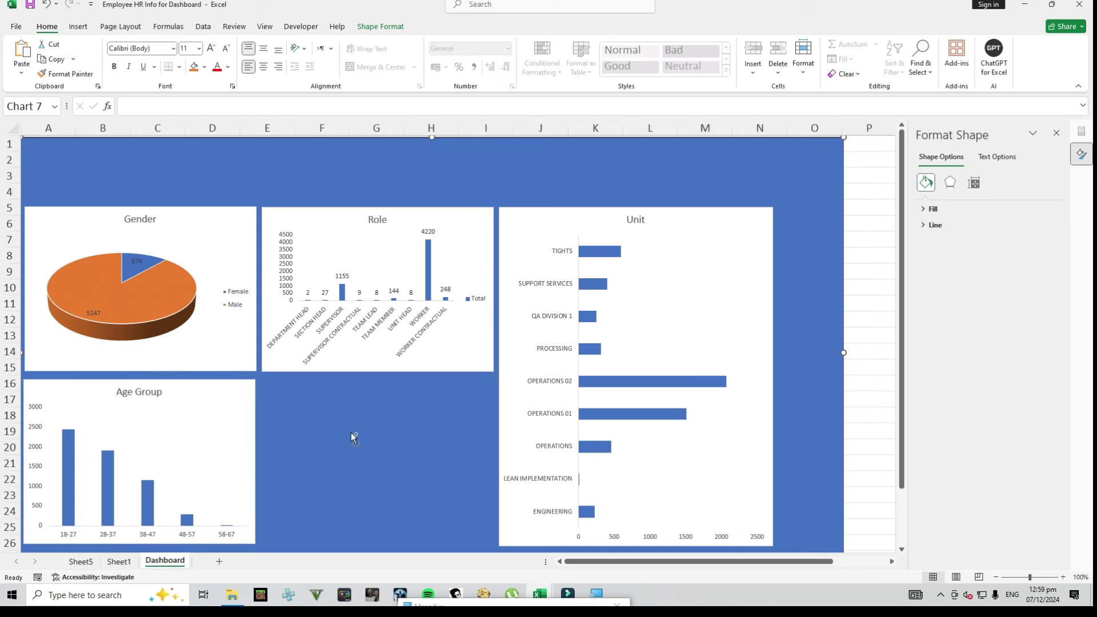
drag(74, 155, 313, 386)
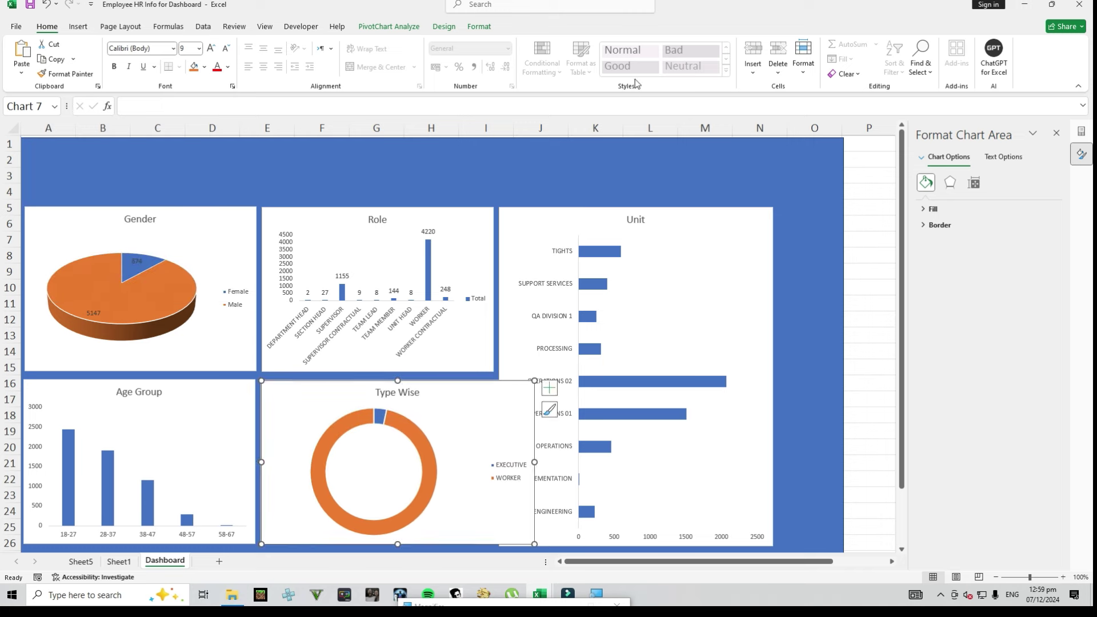
Set the Type Wise chart's width to 10.74 cm
click(478, 27)
click(910, 67)
drag(923, 67, 899, 67)
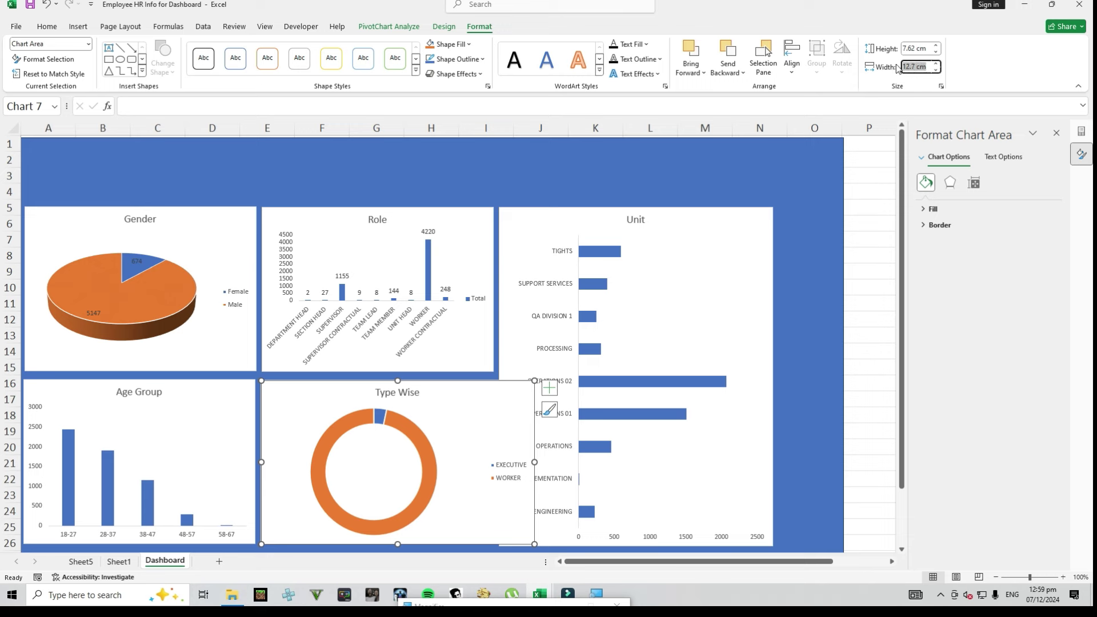
text(10.74 cm)
key(Return)
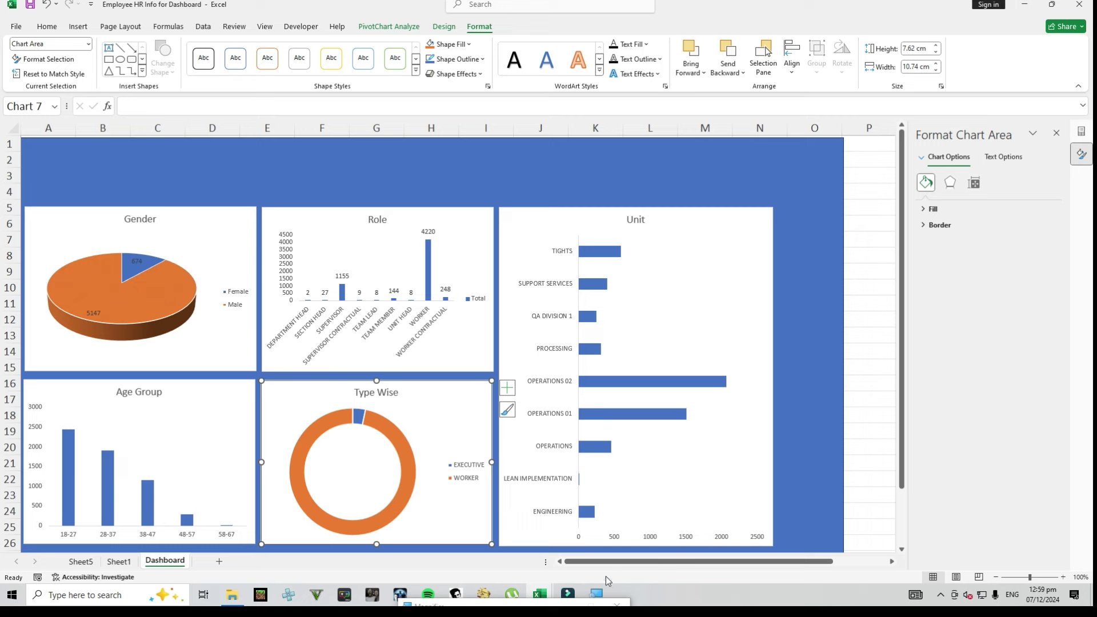
Stretch the blue background rectangle's upper edge slightly so it reaches the top of row 1
click(257, 163)
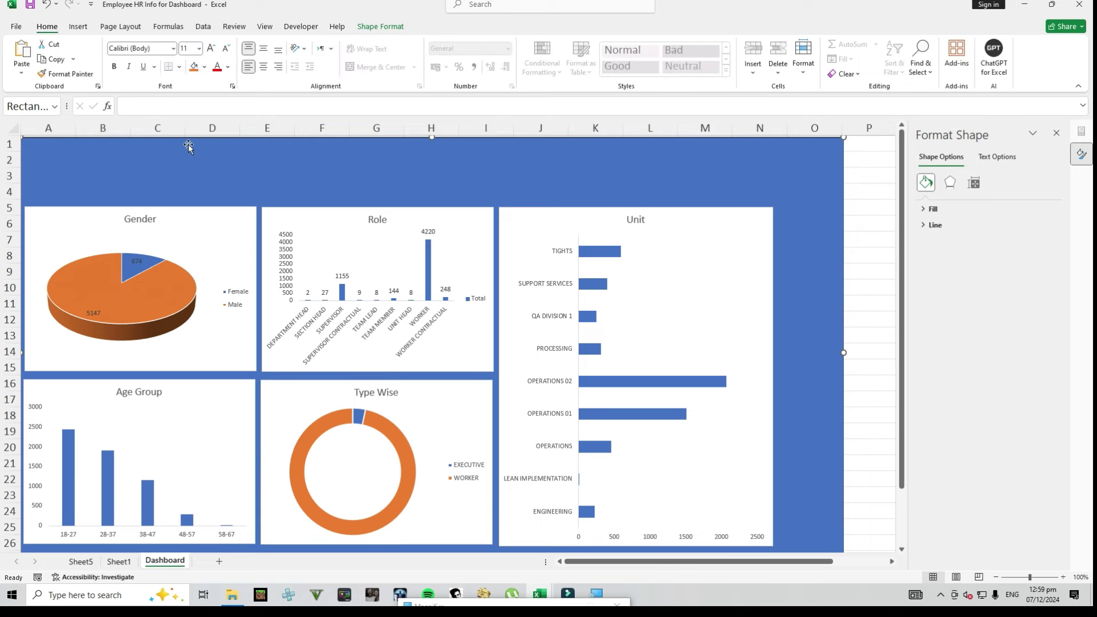
drag(431, 136, 431, 130)
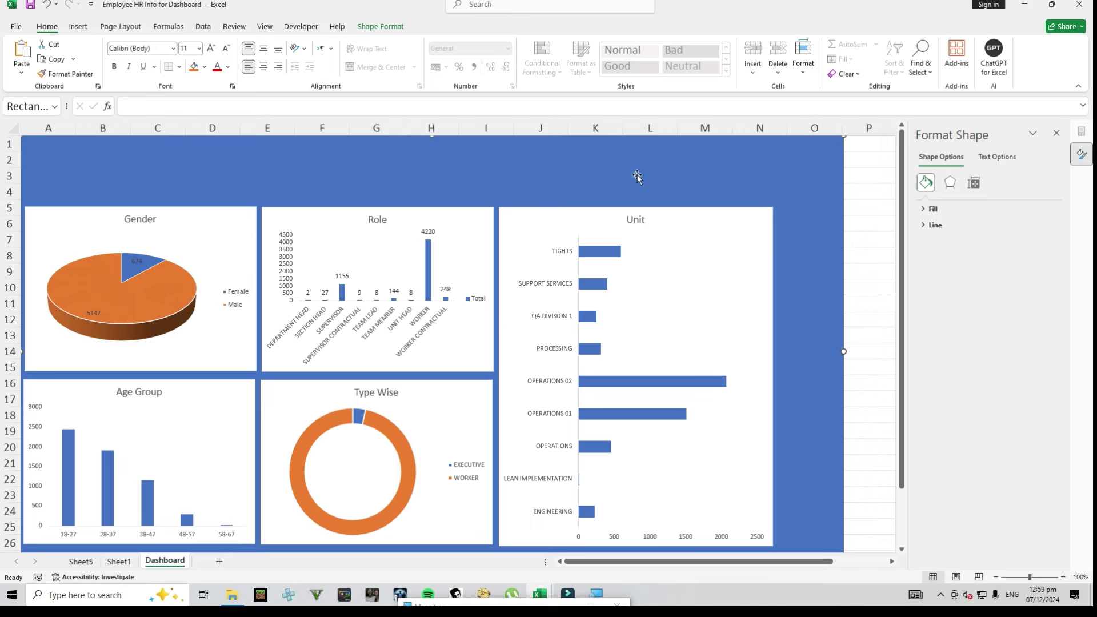
Draw a rounded rectangle about 5.93 cm wide and 2.54 cm high above the Unit chart and apply the orange shape style
click(79, 26)
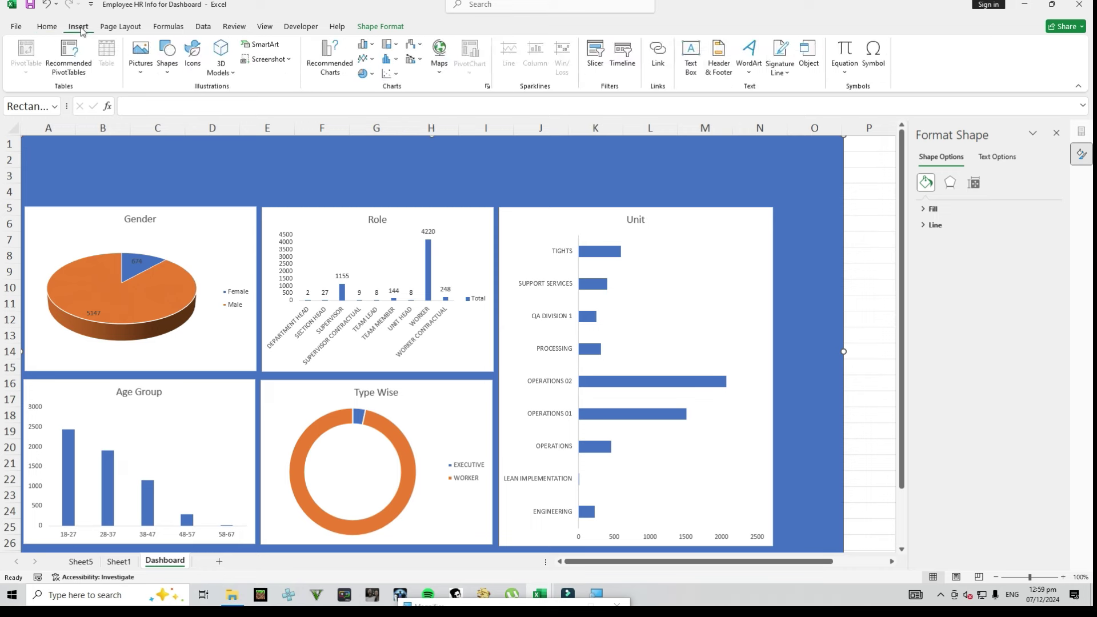
click(167, 69)
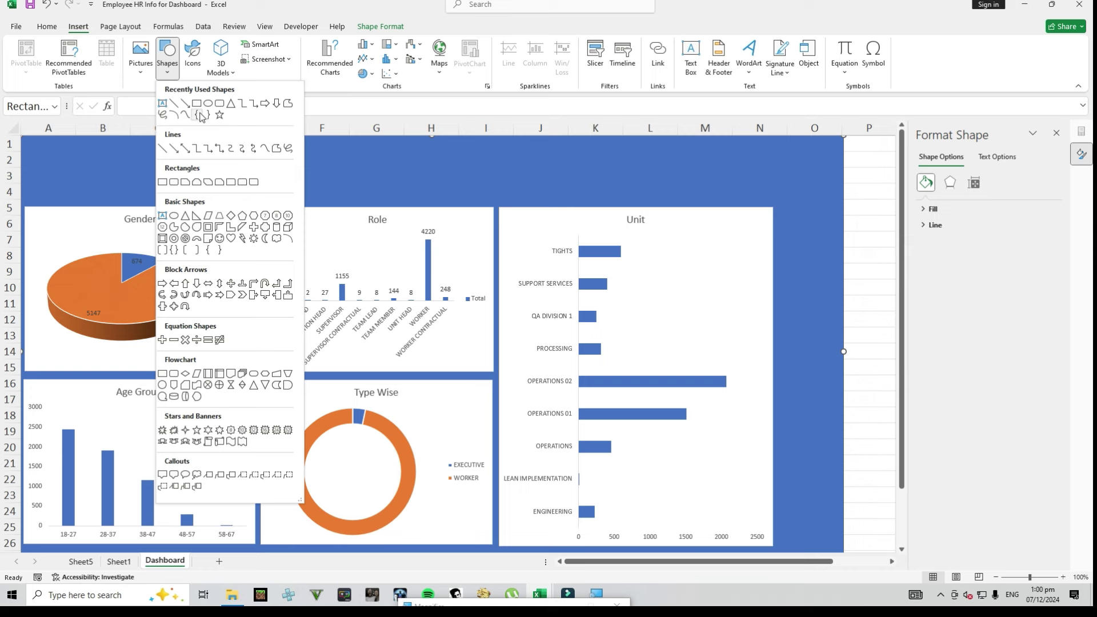
click(220, 106)
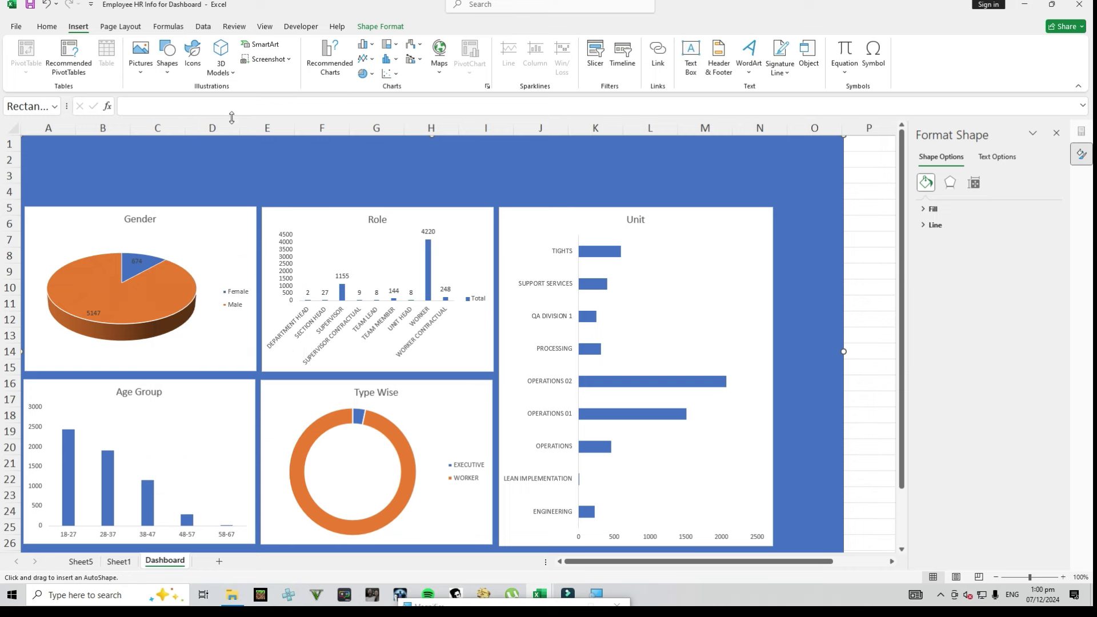
click(679, 154)
mouse_move(737, 181)
mouse_down()
mouse_move(807, 181)
mouse_move(723, 173)
mouse_up()
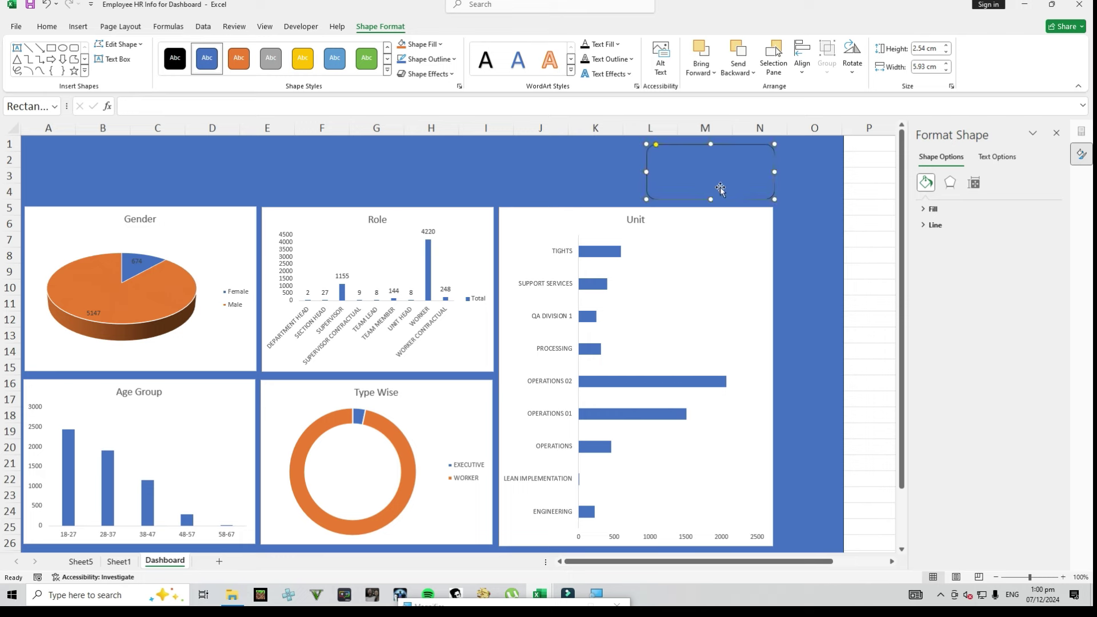
click(248, 68)
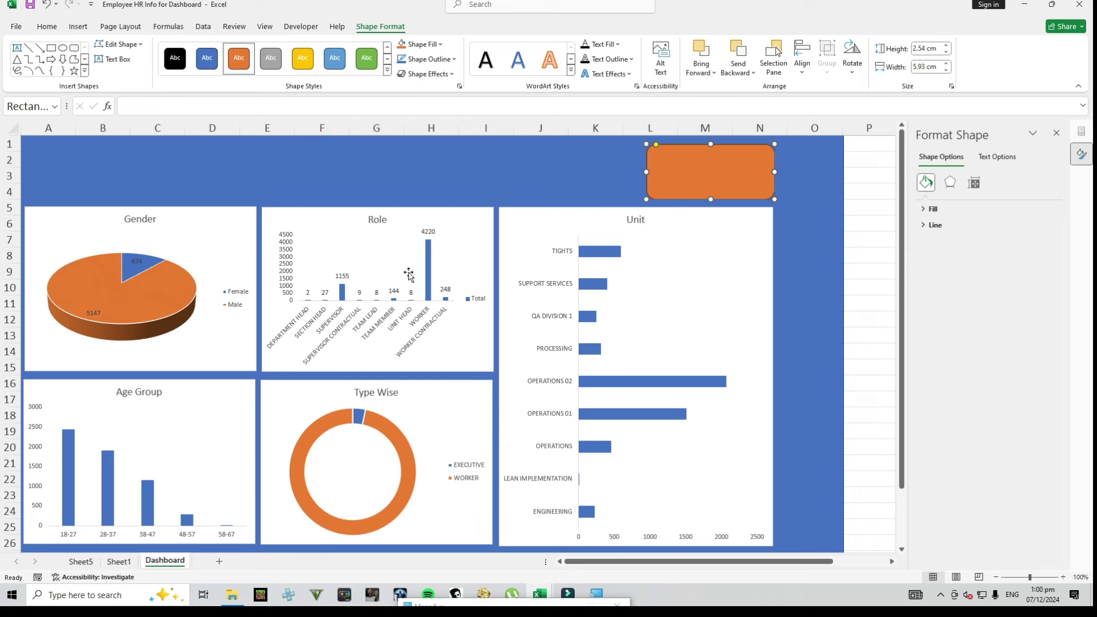
click(556, 160)
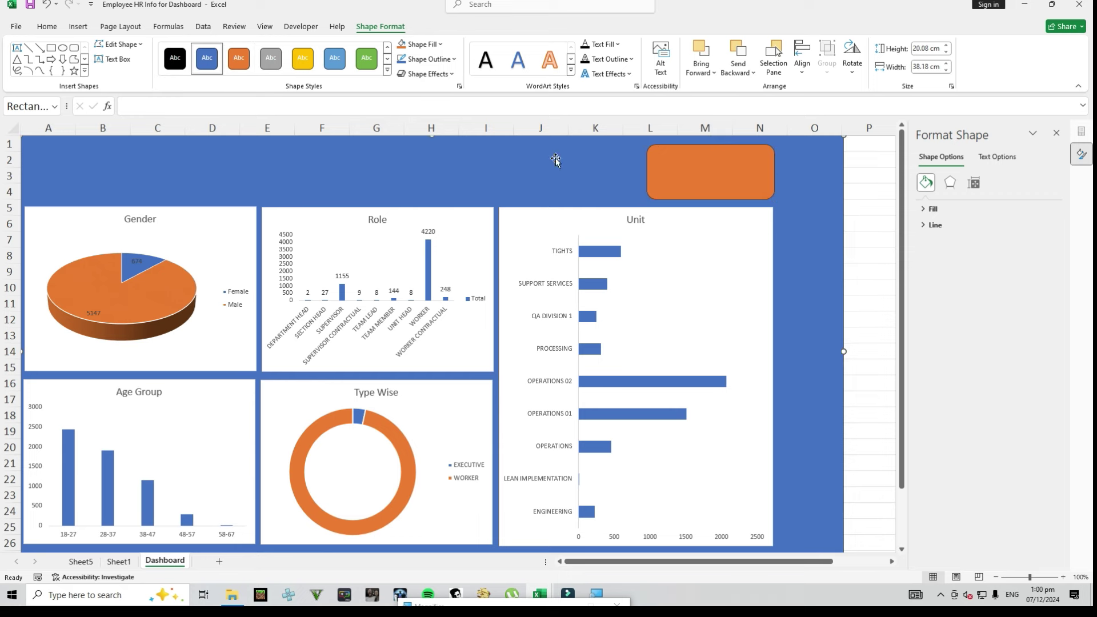
Add a text box reading Total Employees inside the orange rounded rectangle
click(731, 175)
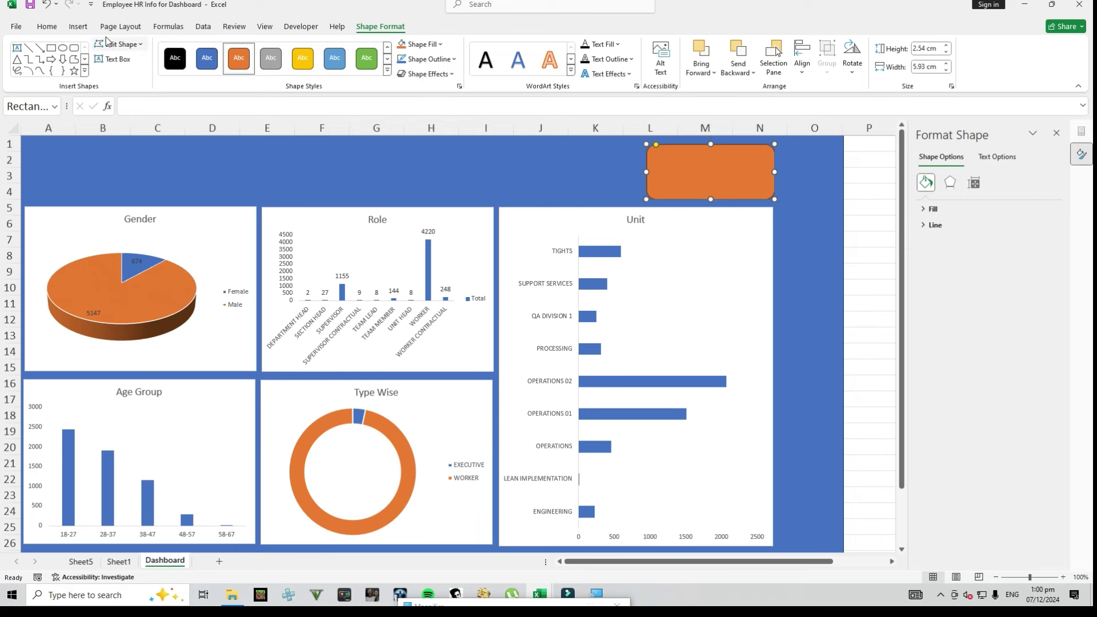
click(78, 27)
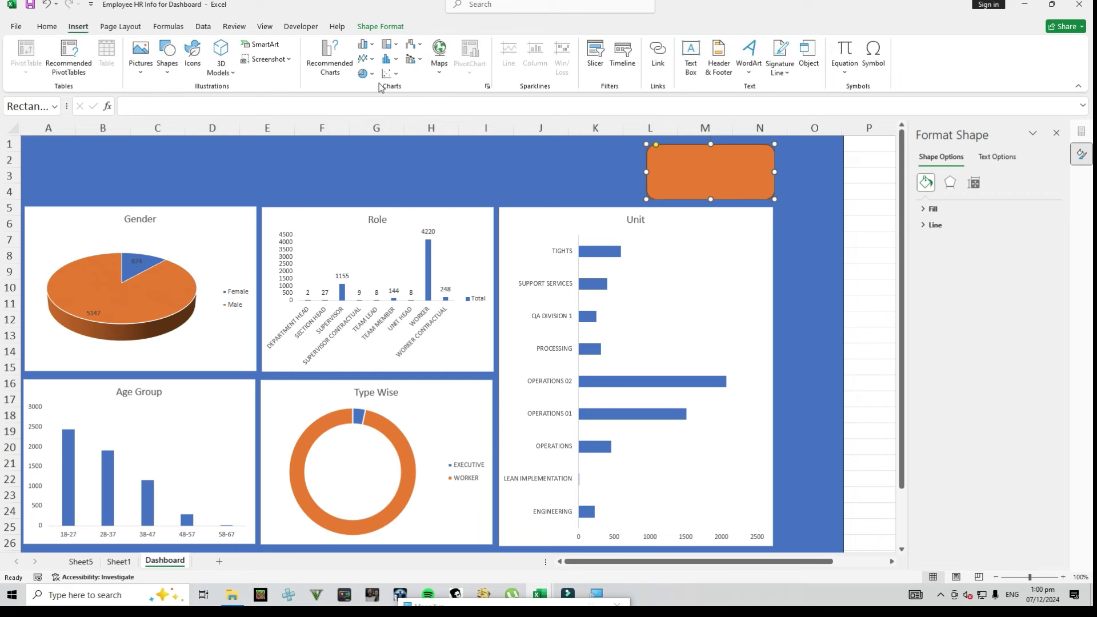
click(690, 65)
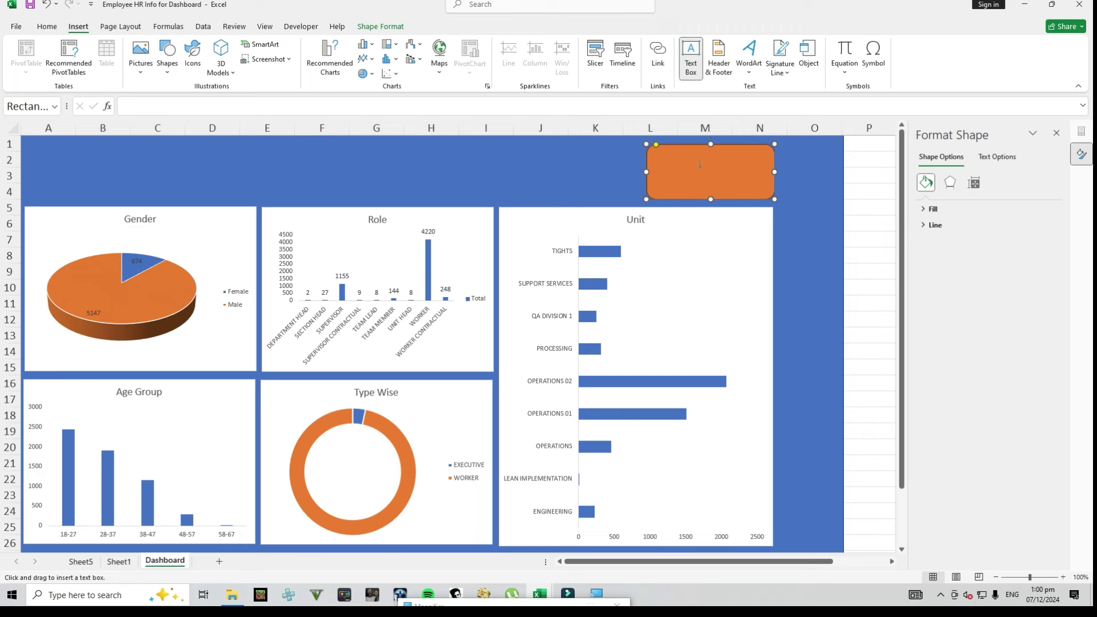
drag(669, 167, 763, 194)
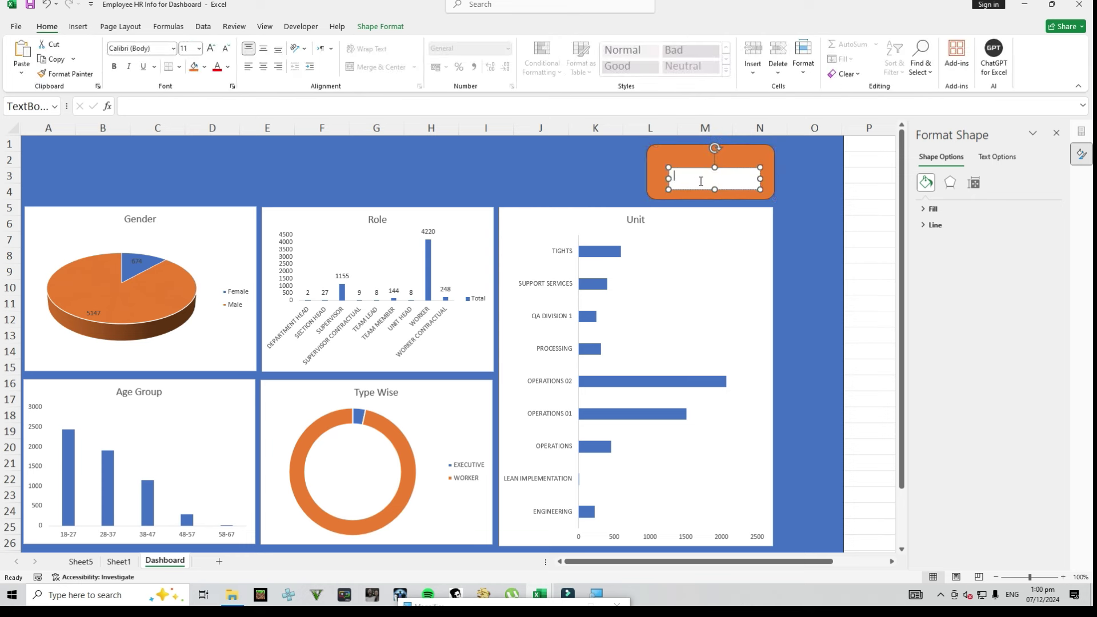
text(Total Employees)
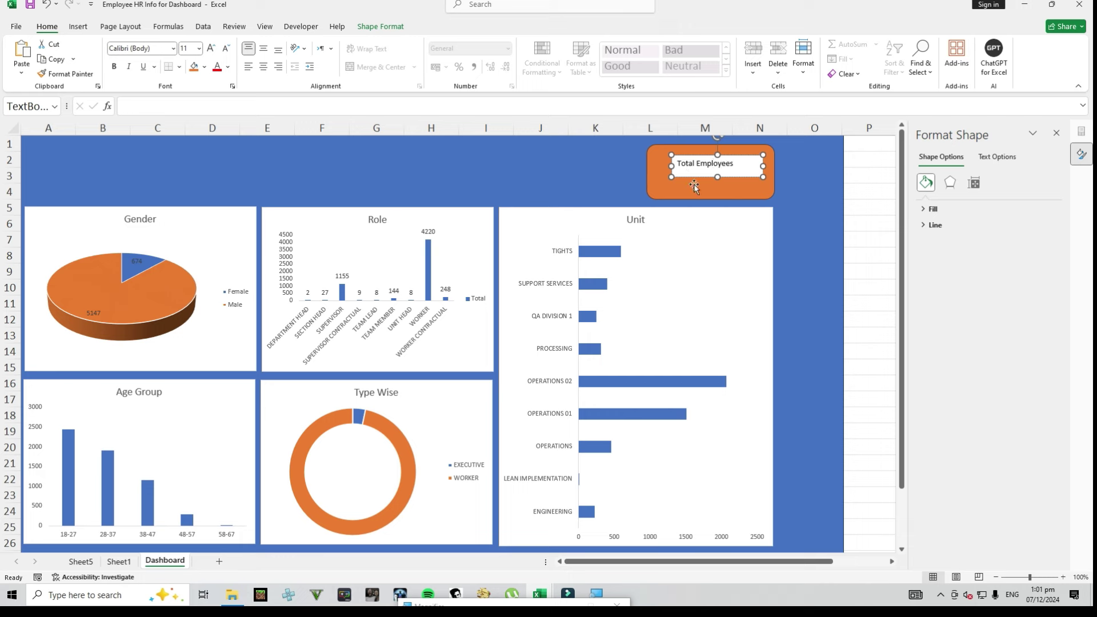
Format the Total Employees text as bold, size 12, centred both horizontally and vertically in its box
drag(693, 178, 673, 160)
click(115, 68)
click(210, 51)
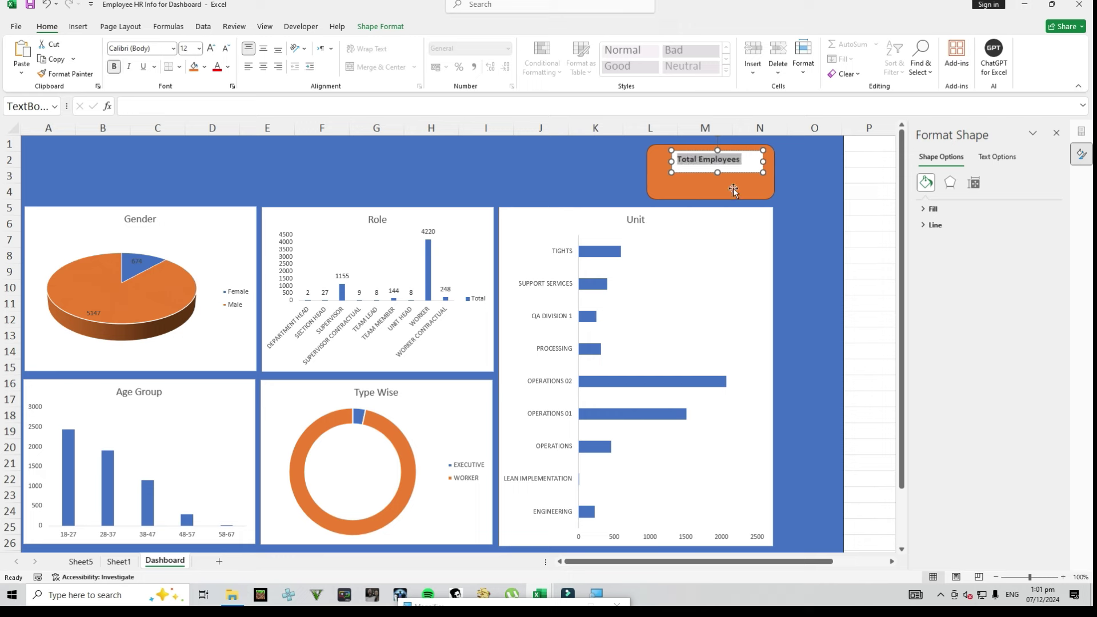
click(264, 50)
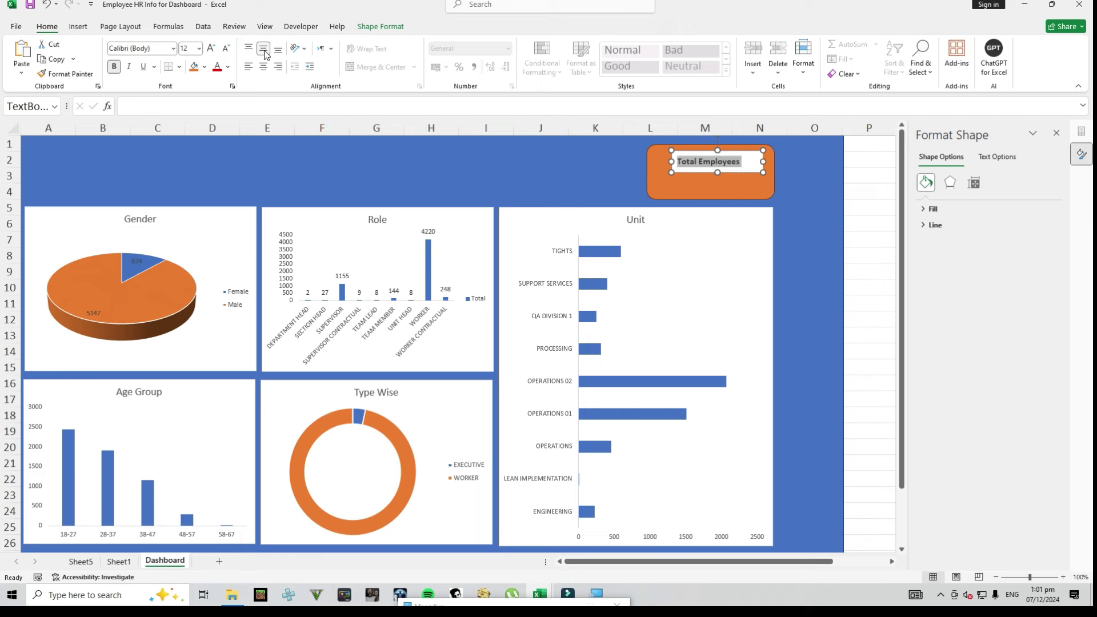
click(264, 66)
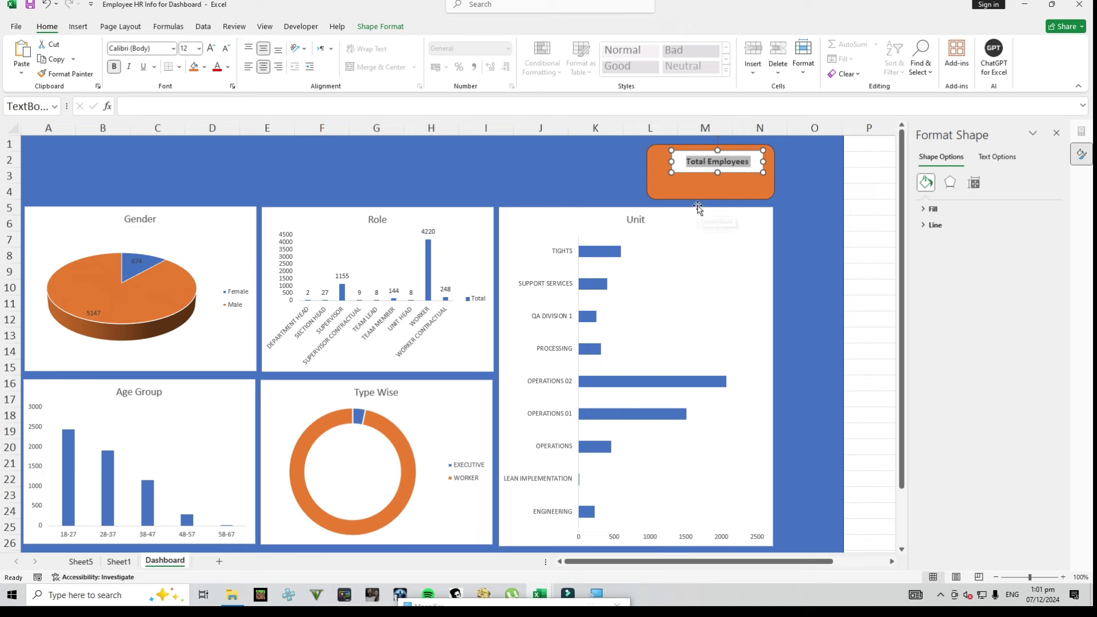
Duplicate the Total Employees text box directly beneath the original and extend the orange rectangle slightly downward to hold both
click(698, 174)
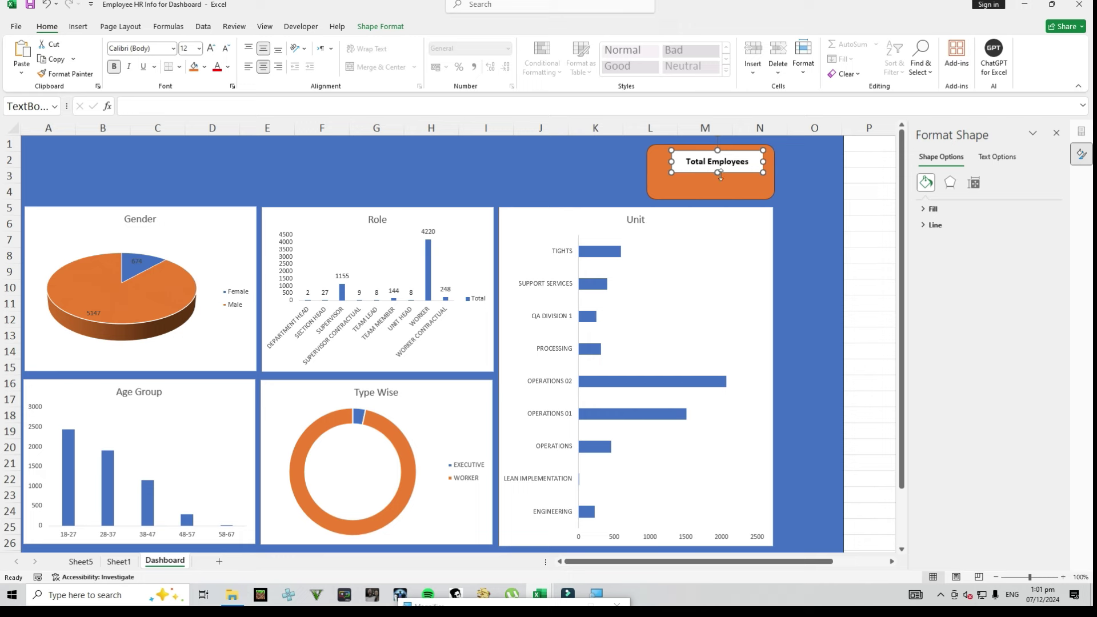
key(ctrl+v)
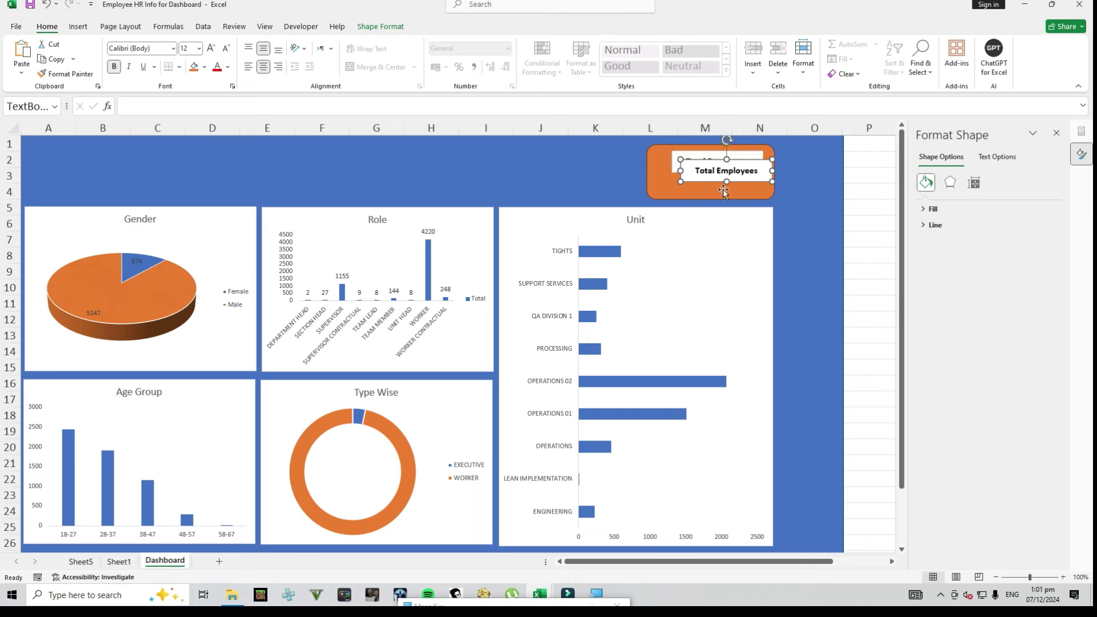
drag(703, 181, 696, 196)
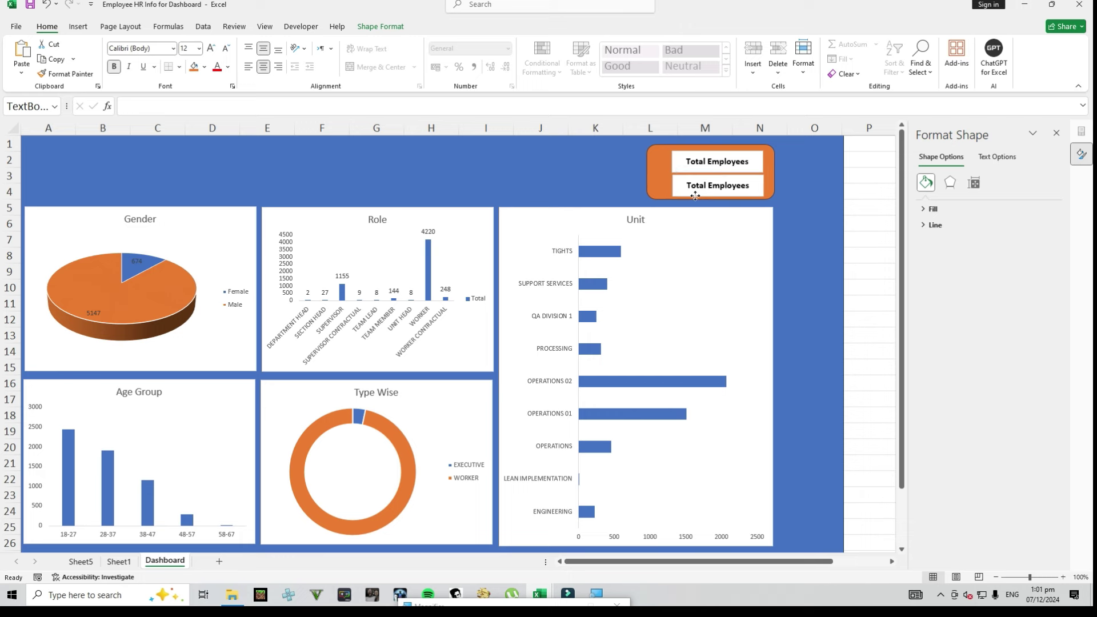
click(772, 187)
drag(711, 199, 751, 188)
Clear the lower text box on the orange card and link it to the employee count with =Sheet5!A8
click(700, 190)
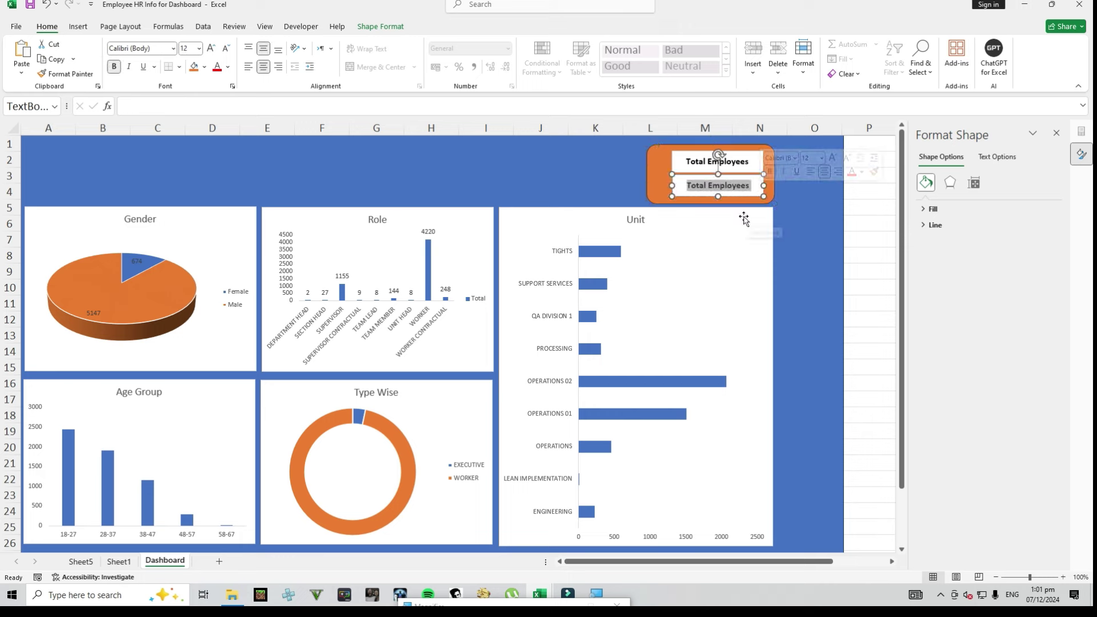
key(Delete)
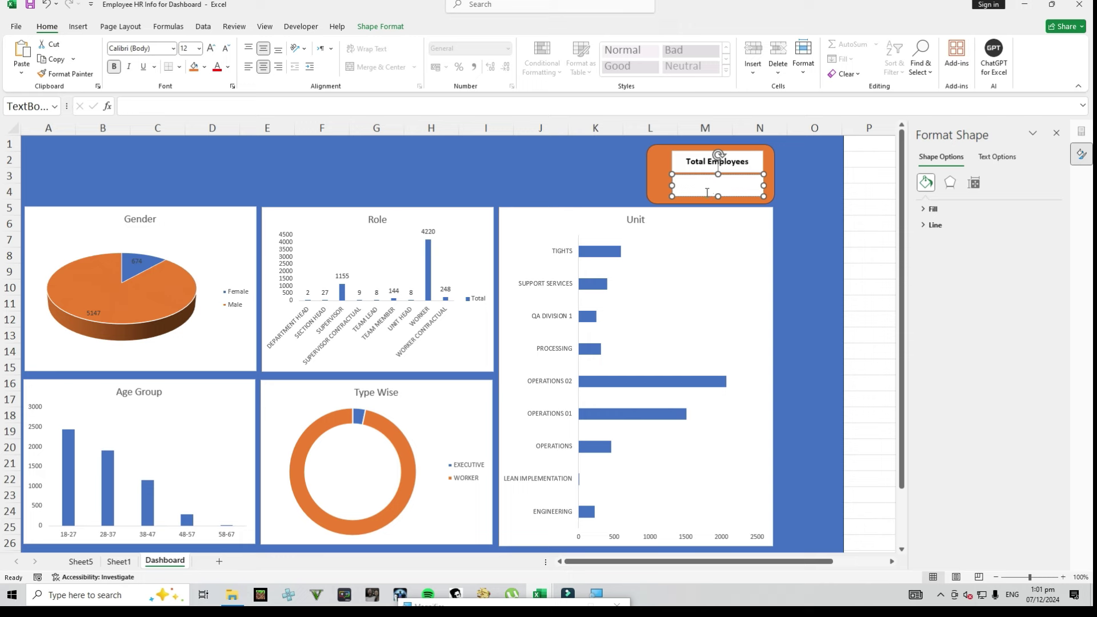
click(133, 108)
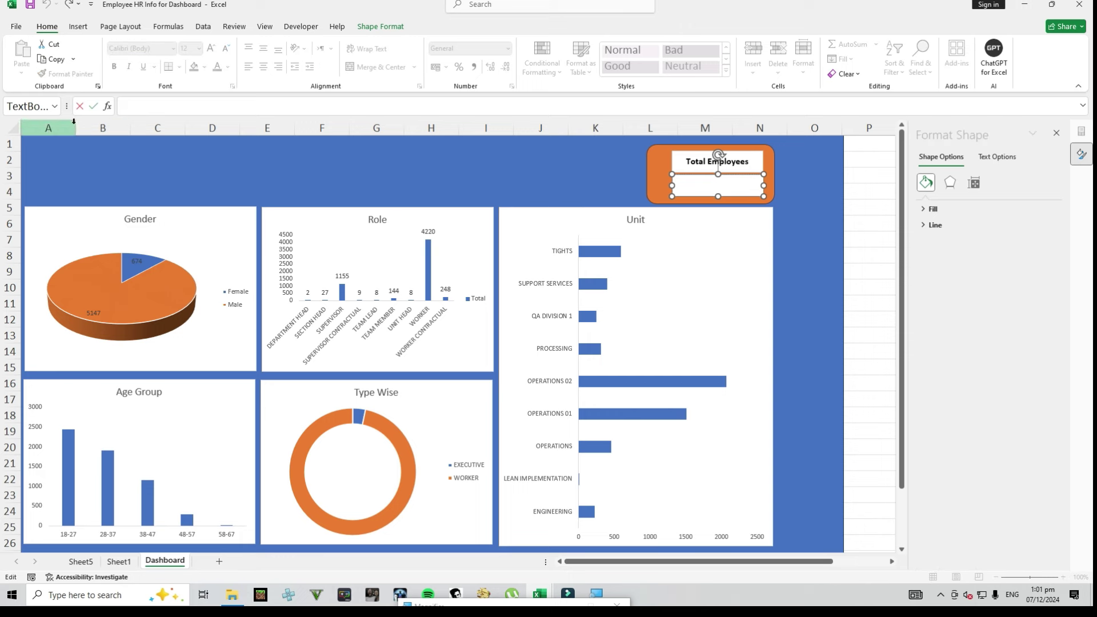
text(=)
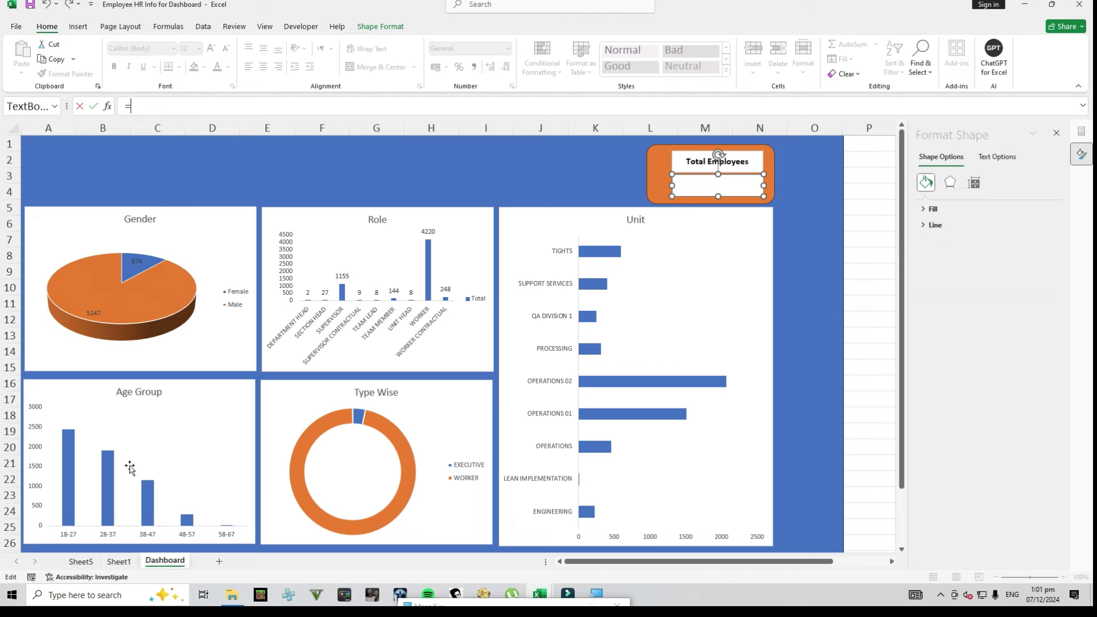
click(87, 563)
drag(673, 563, 560, 565)
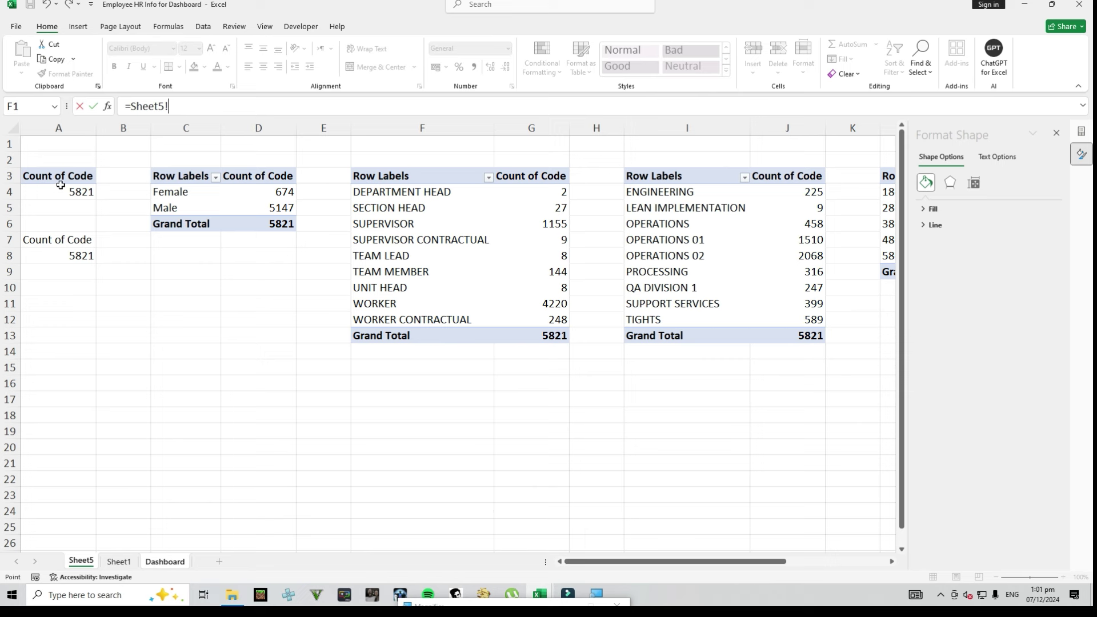
click(74, 258)
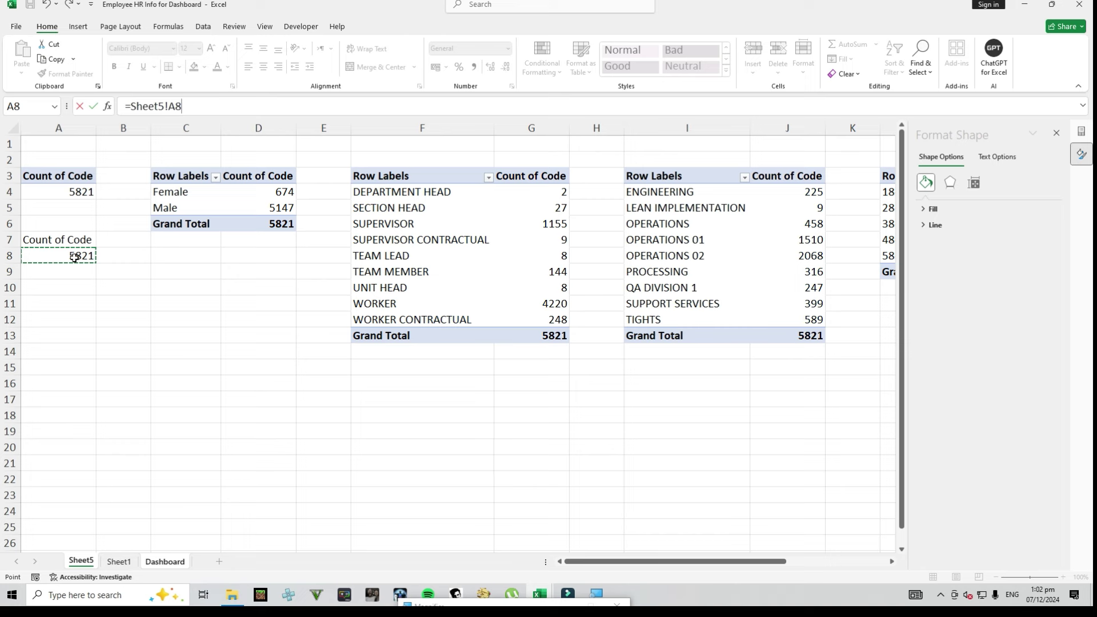
key(Return)
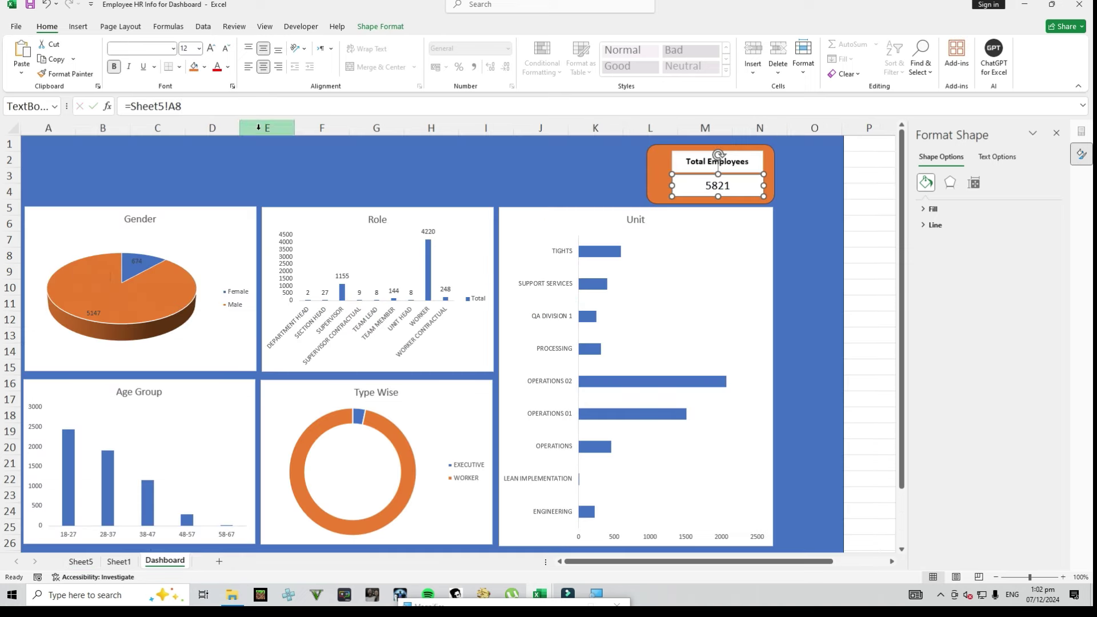
click(444, 189)
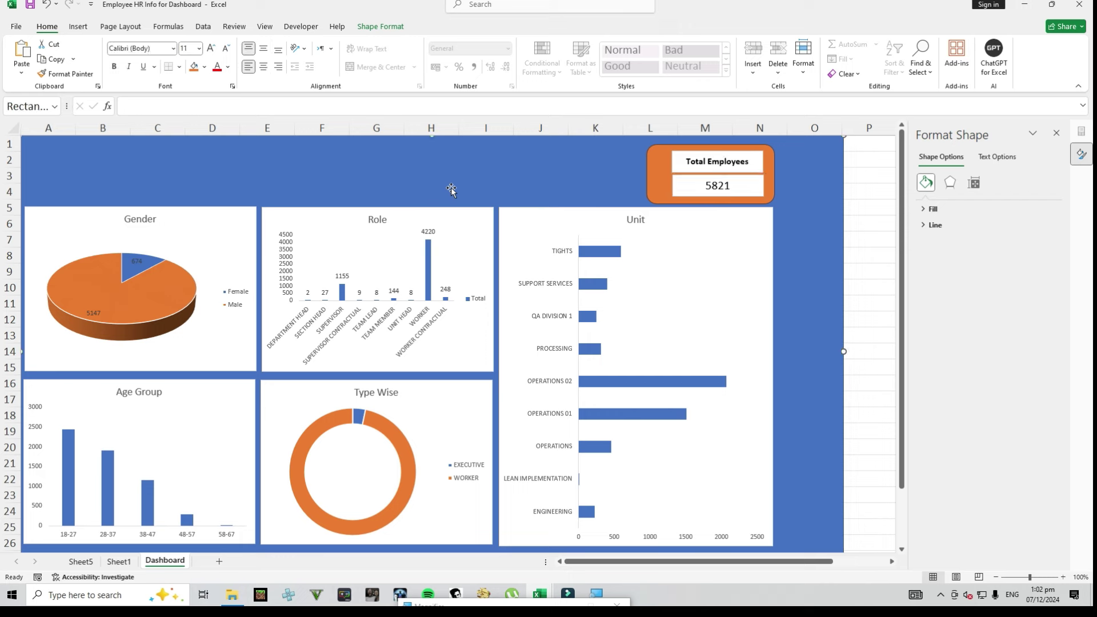
click(653, 175)
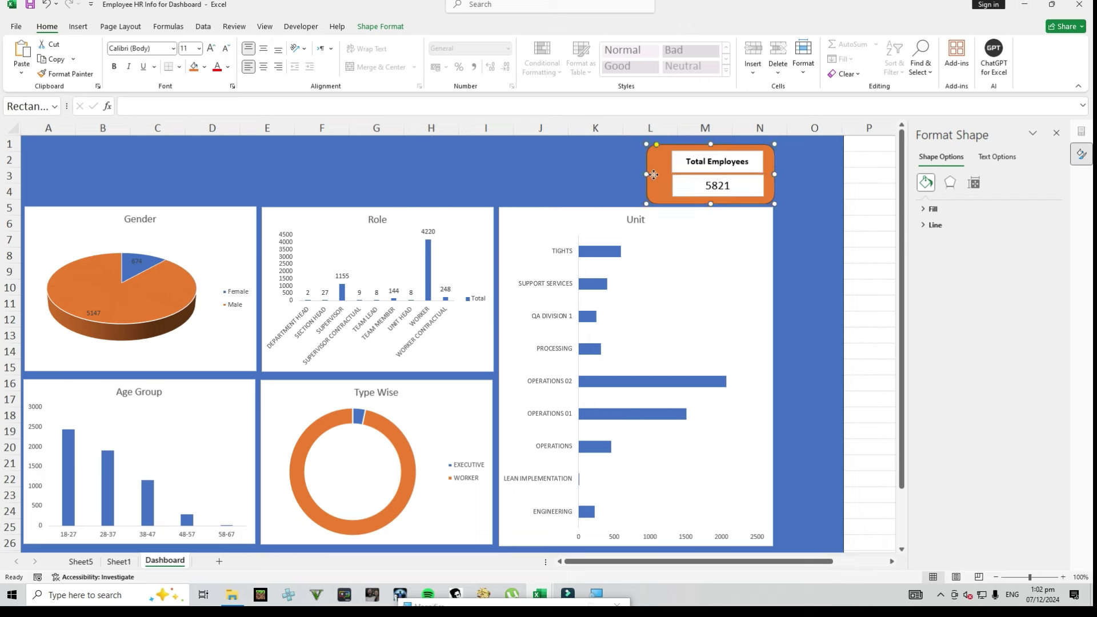
Insert a Joining Date timeline from the age group PivotTable on Sheet5
drag(654, 174, 652, 174)
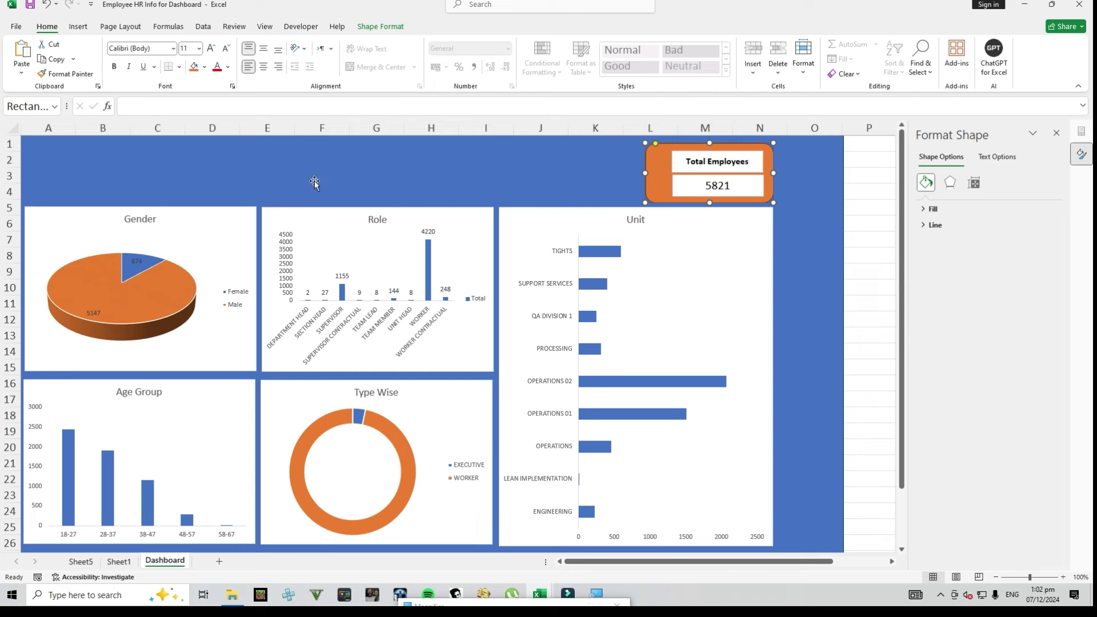
click(276, 187)
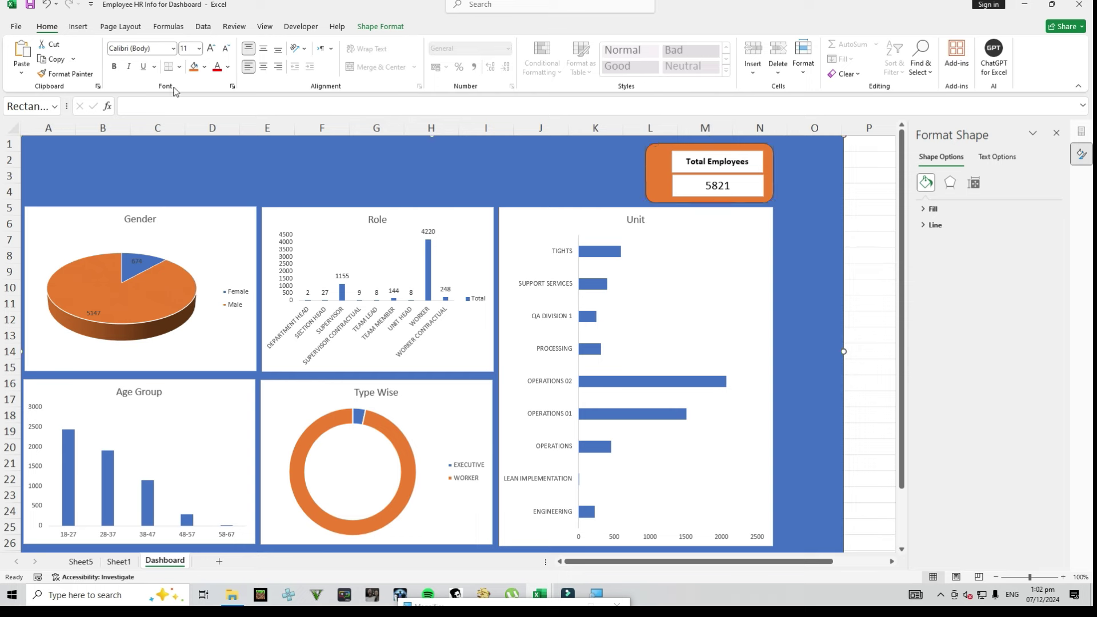
click(78, 26)
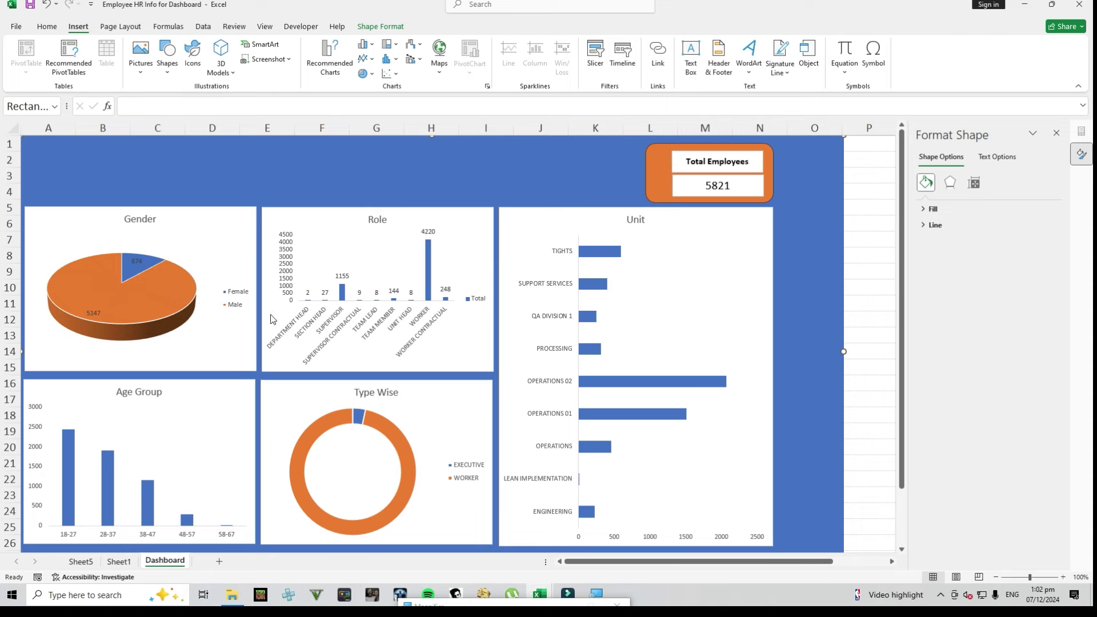
click(82, 563)
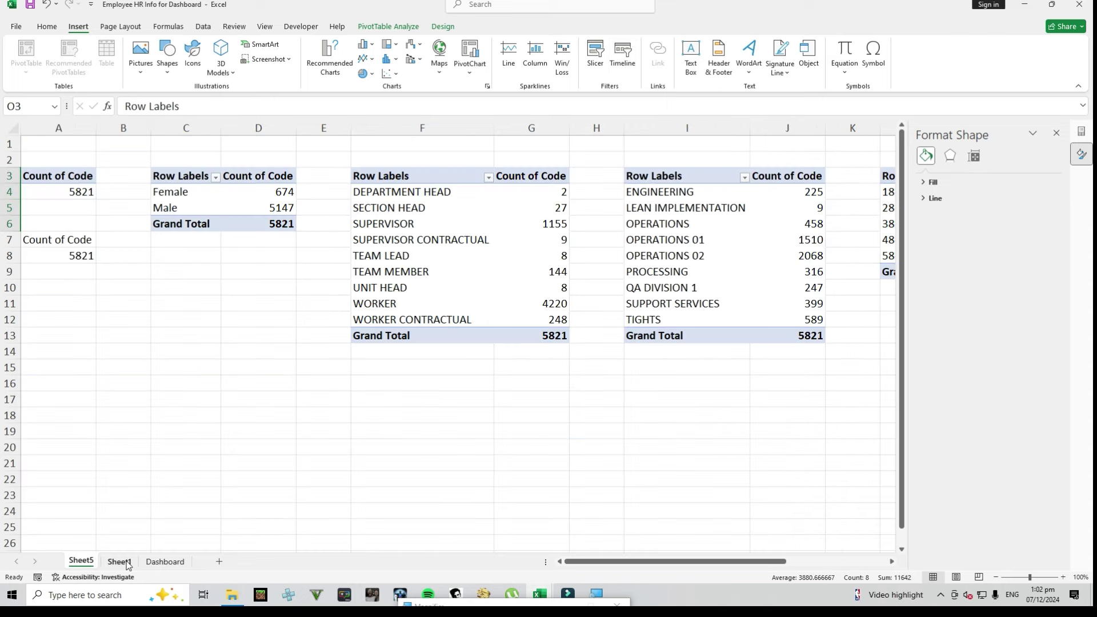
drag(622, 563, 662, 564)
click(766, 208)
click(767, 240)
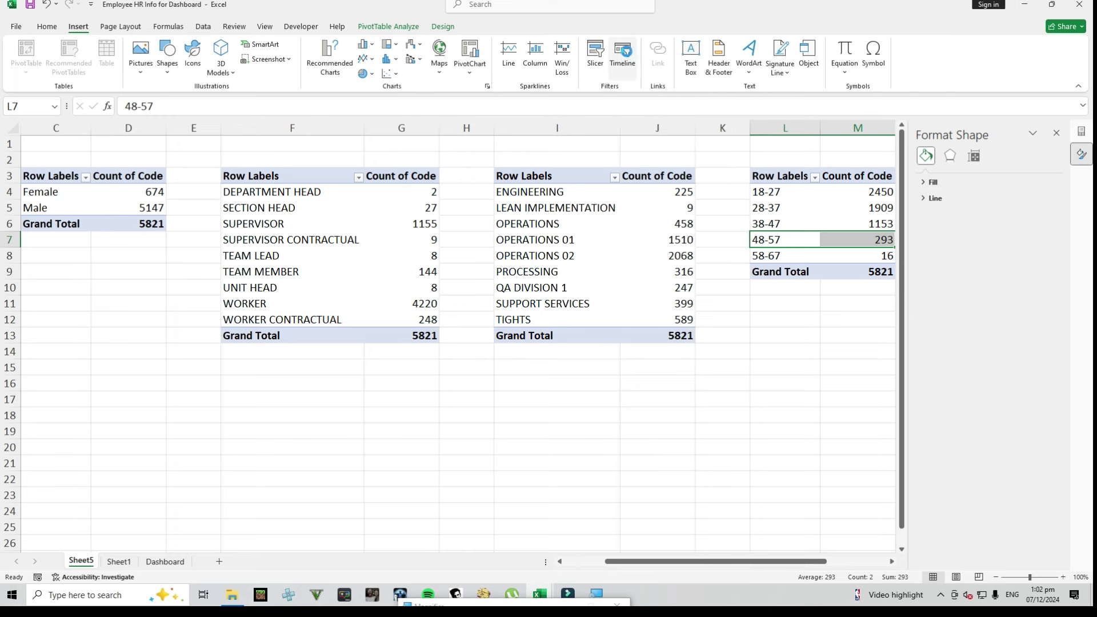
click(623, 54)
click(318, 112)
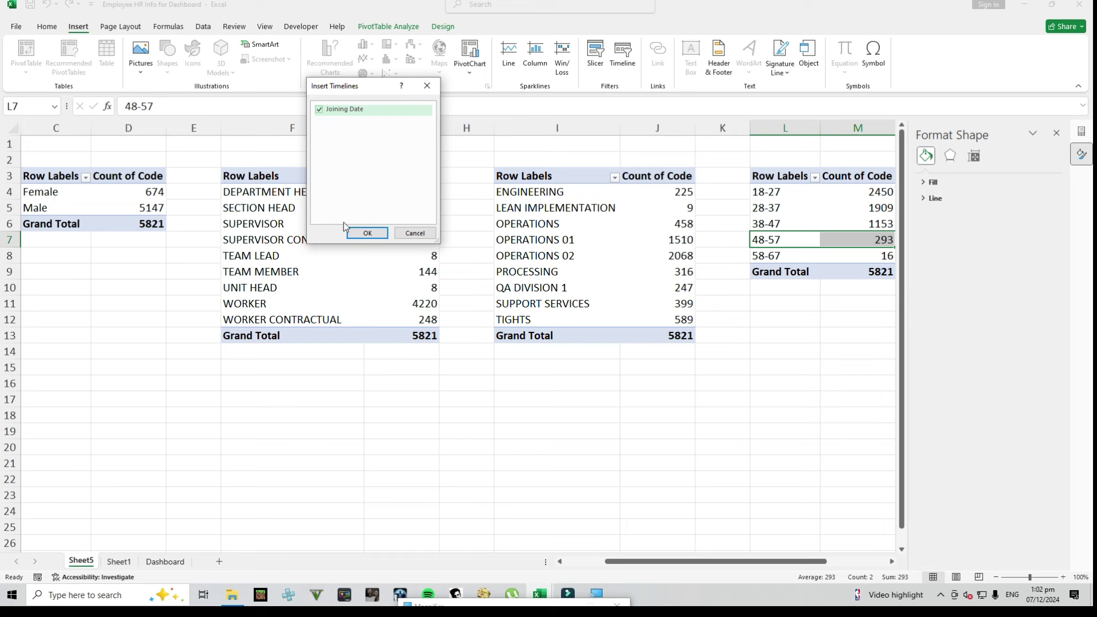
click(359, 231)
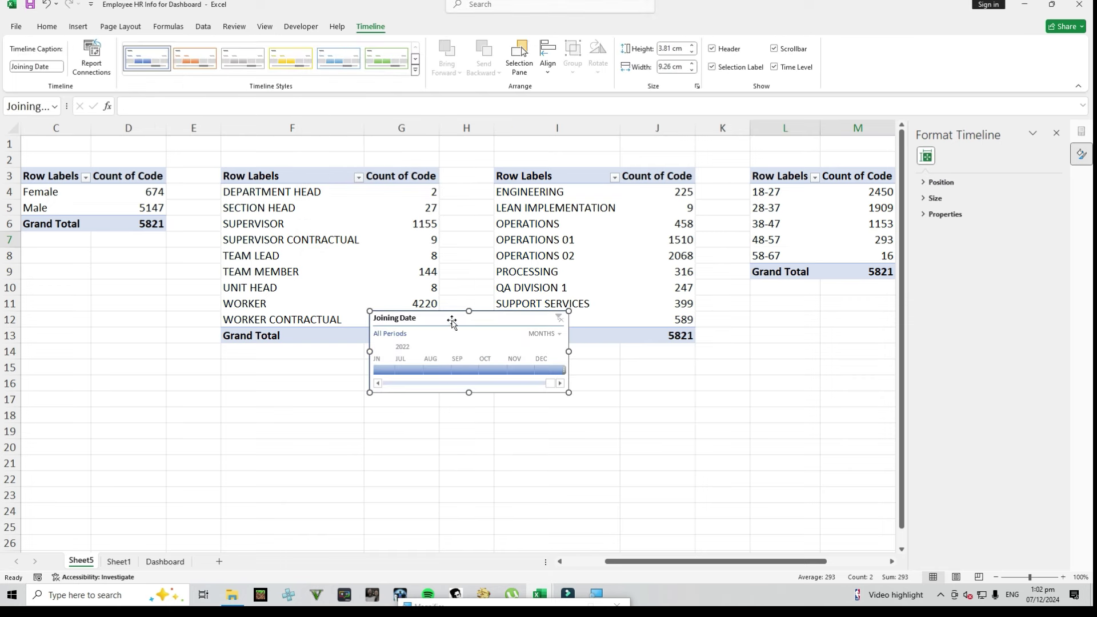
Move the Joining Date timeline to the Dashboard sheet, beside the Total Employees card, and resize it to about 17.73 by 3.44 cm
key(ctrl+x)
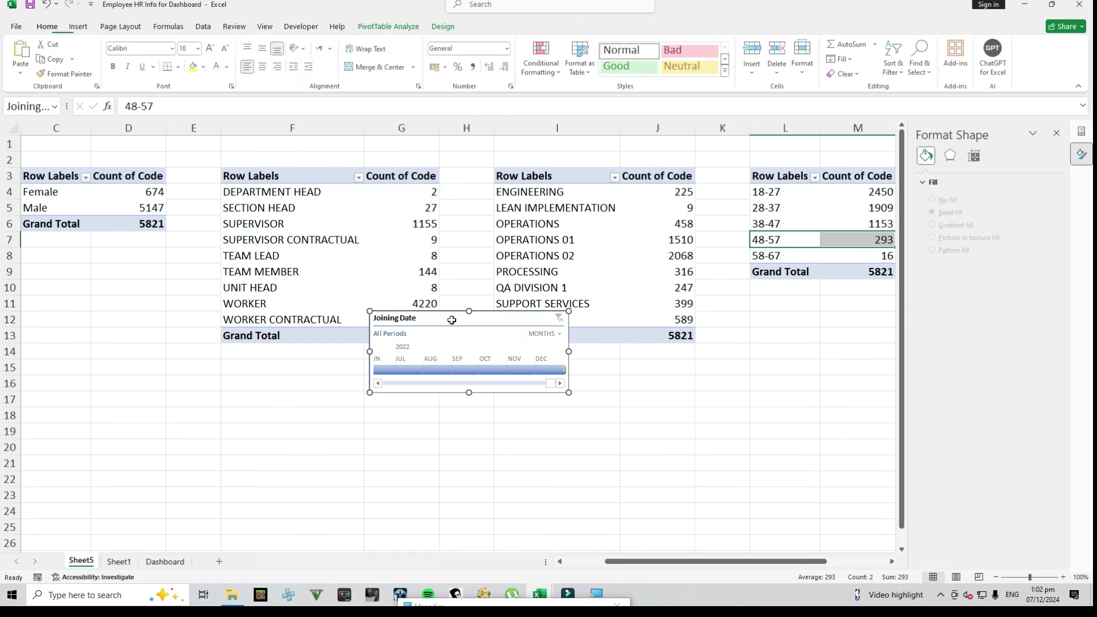
click(166, 562)
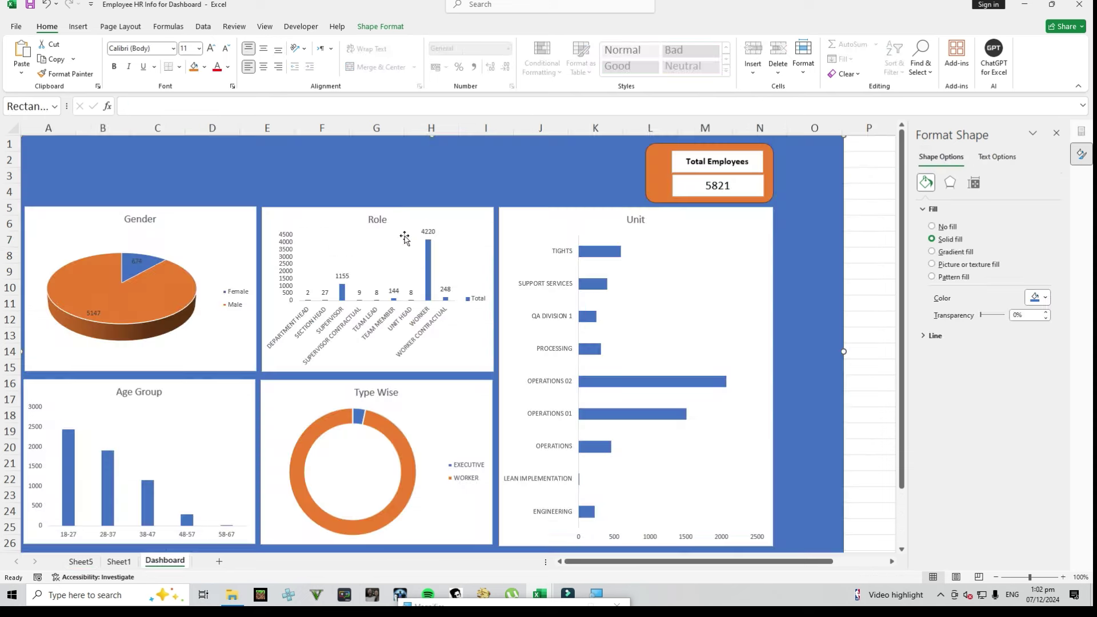
key(ctrl+v)
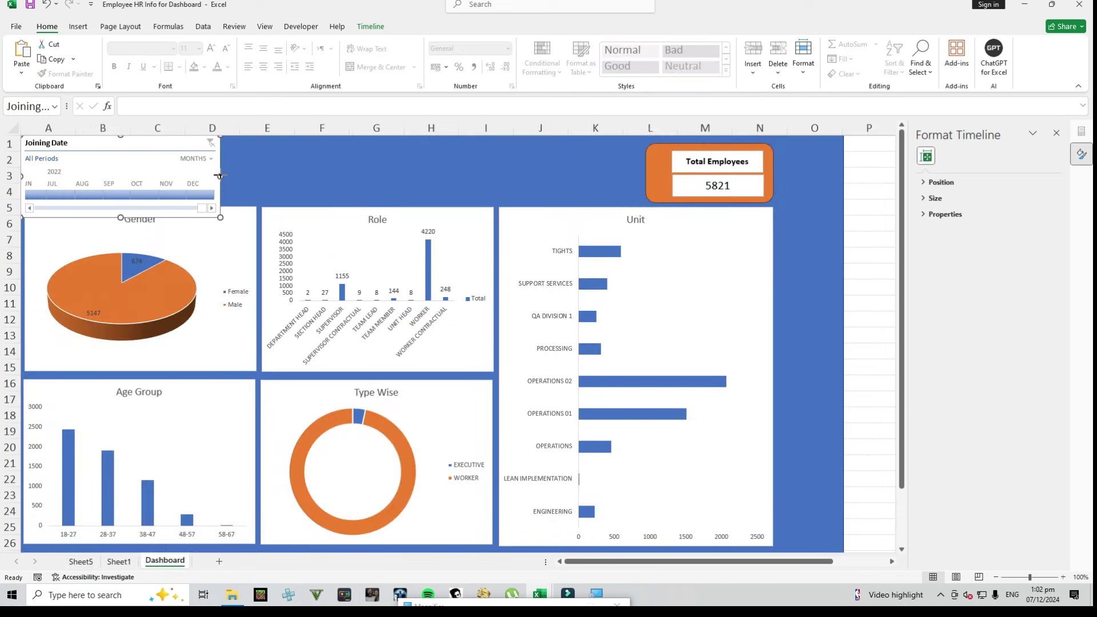
drag(220, 176, 402, 173)
drag(310, 149, 521, 153)
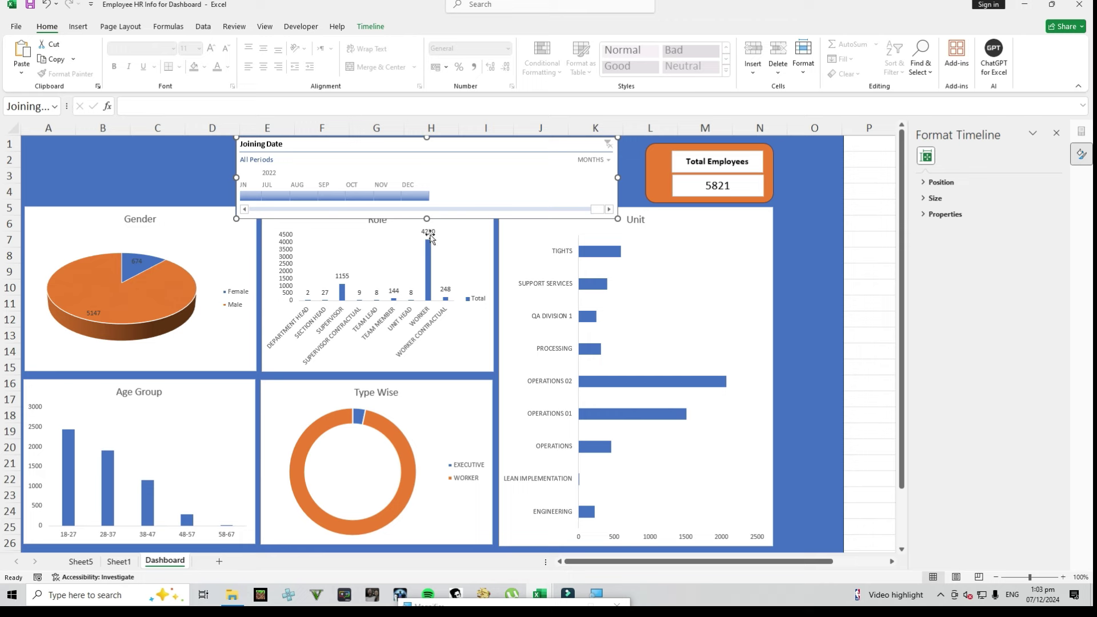
drag(427, 219, 427, 211)
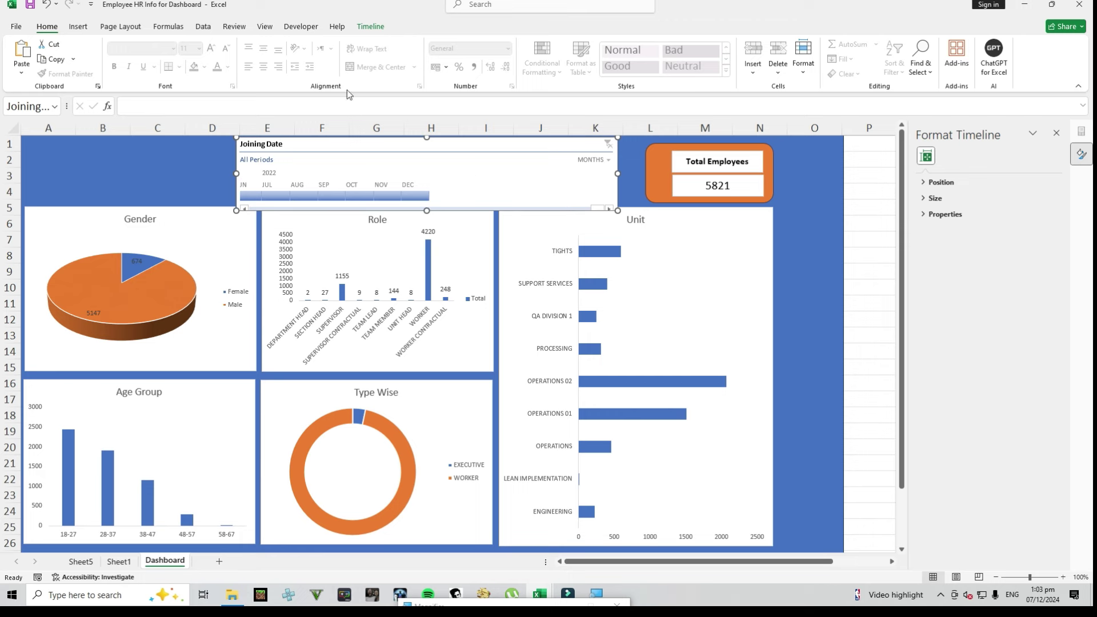
Apply the dark orange style to the Joining Date timeline and set its time level to Years
click(370, 27)
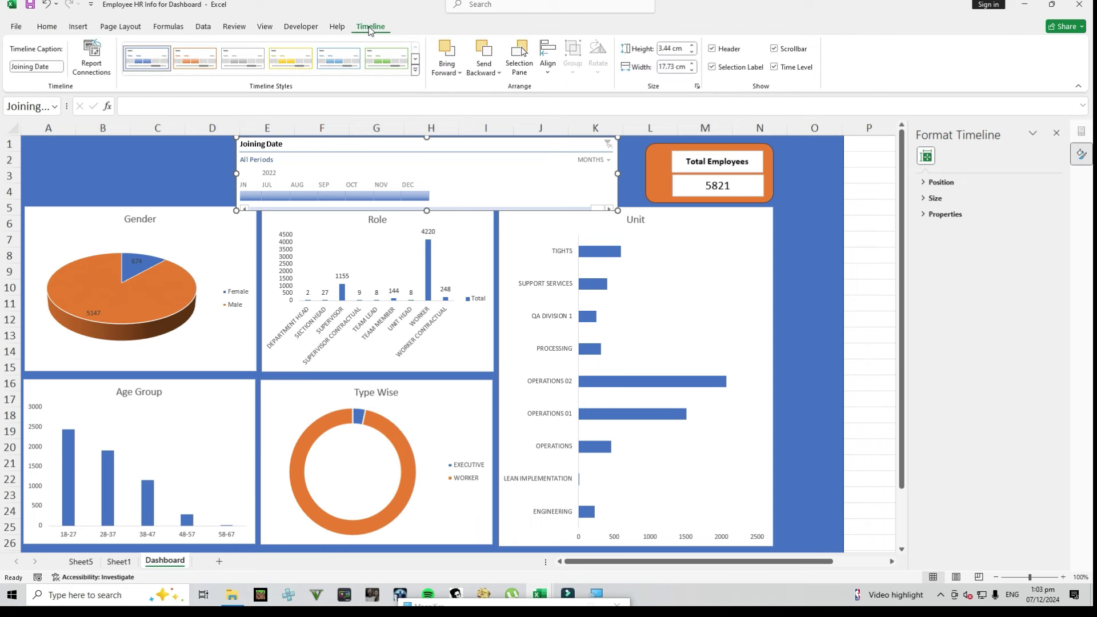
click(416, 70)
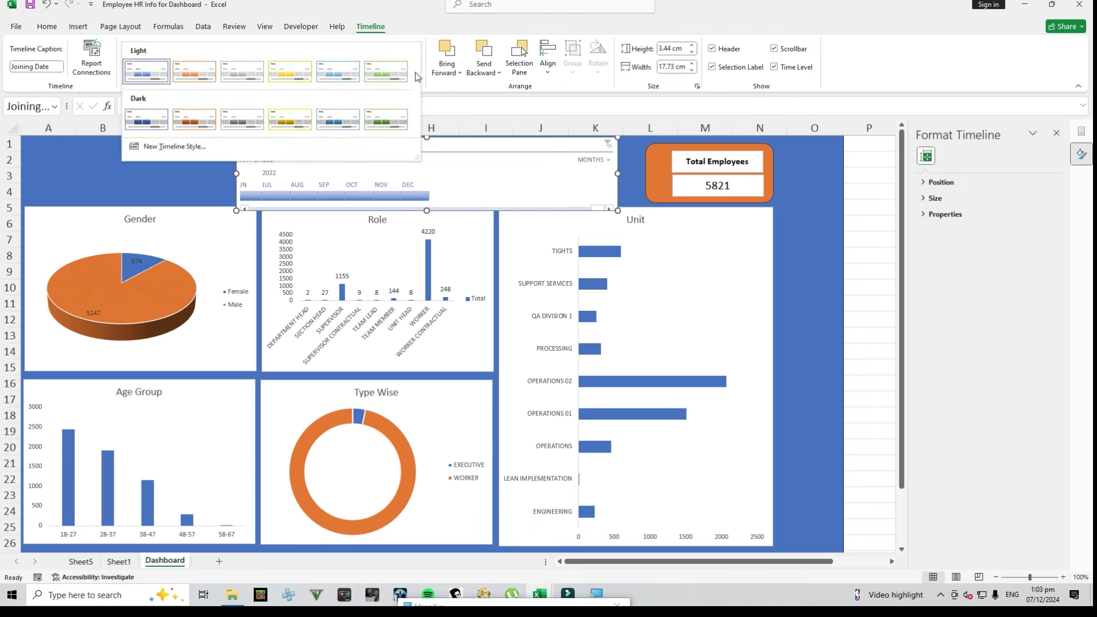
click(194, 123)
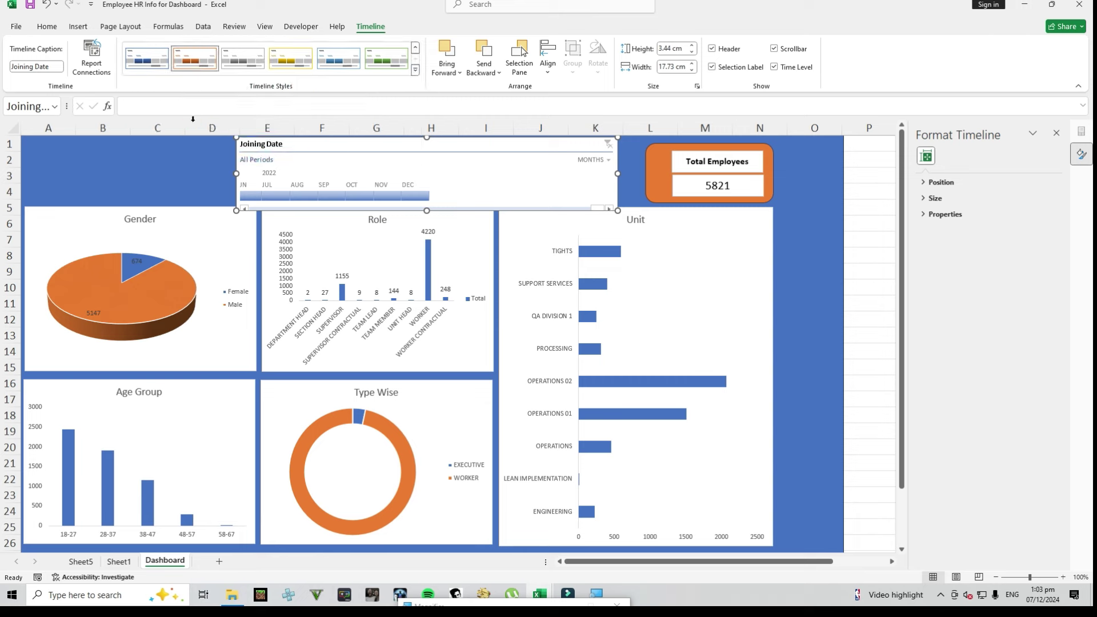
click(594, 160)
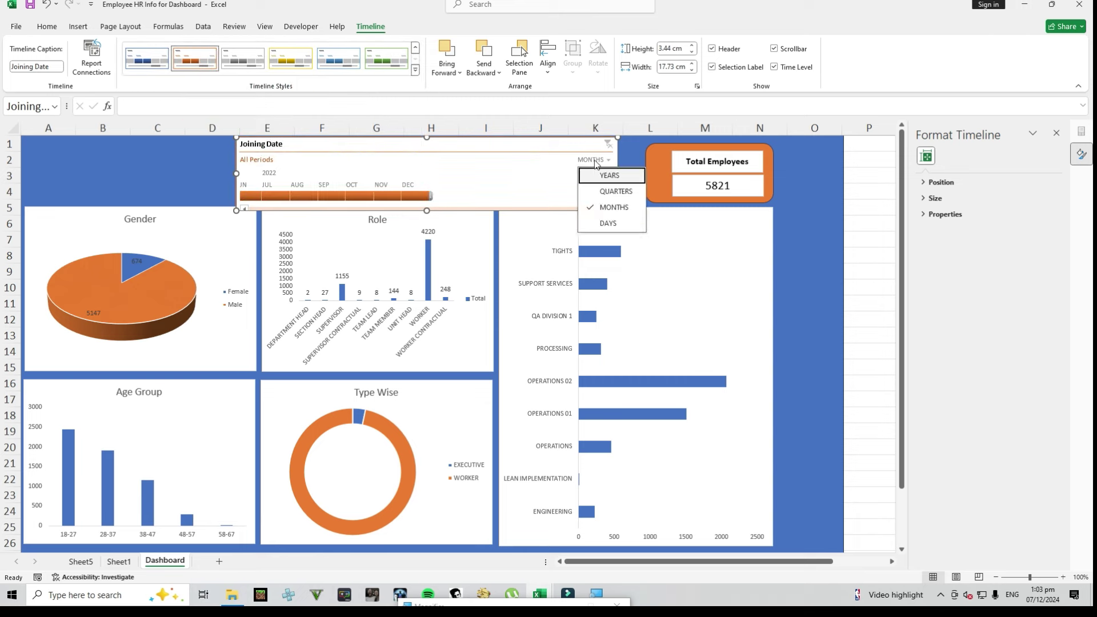
click(601, 175)
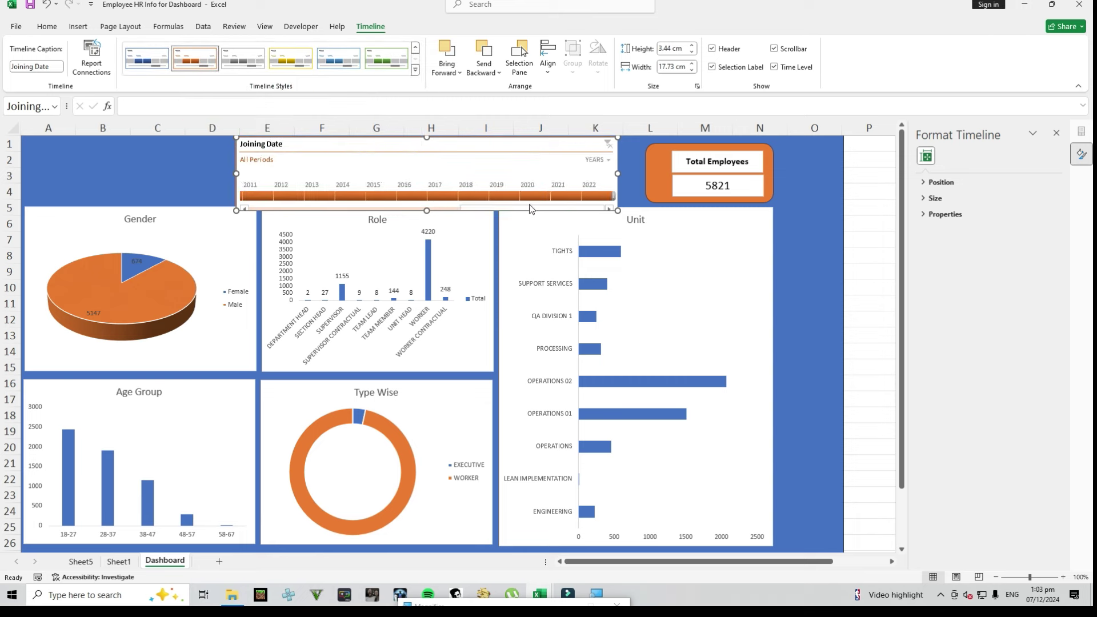
Filter the Joining Date timeline to 2020 and also connect it to PivotTable11, PivotTable4, PivotTable7, PivotTable8 and PivotTable9
click(598, 196)
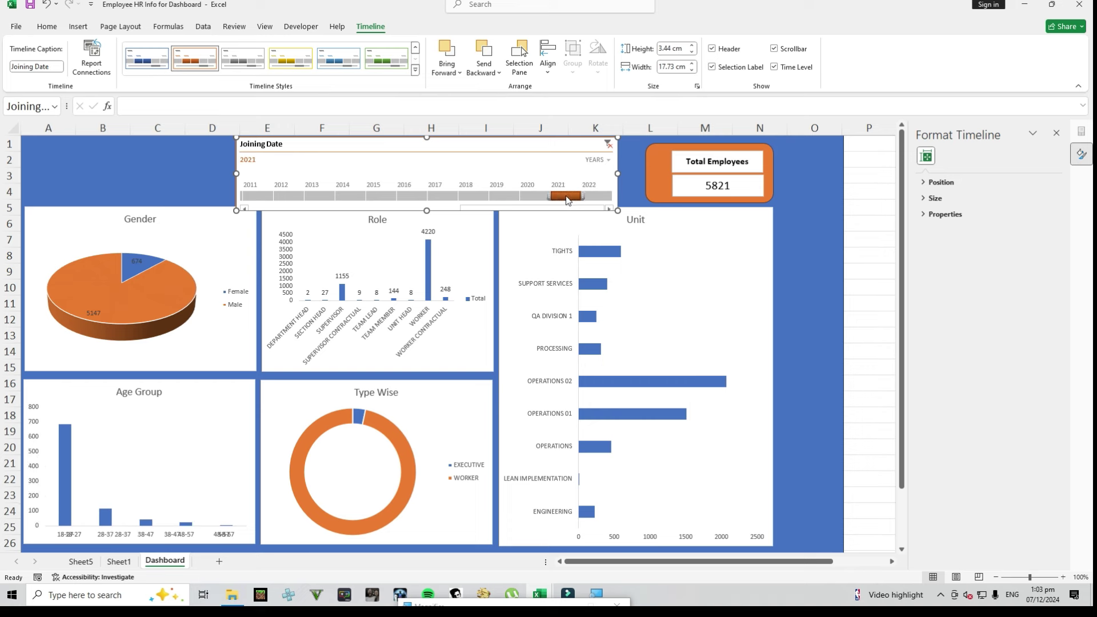
click(534, 196)
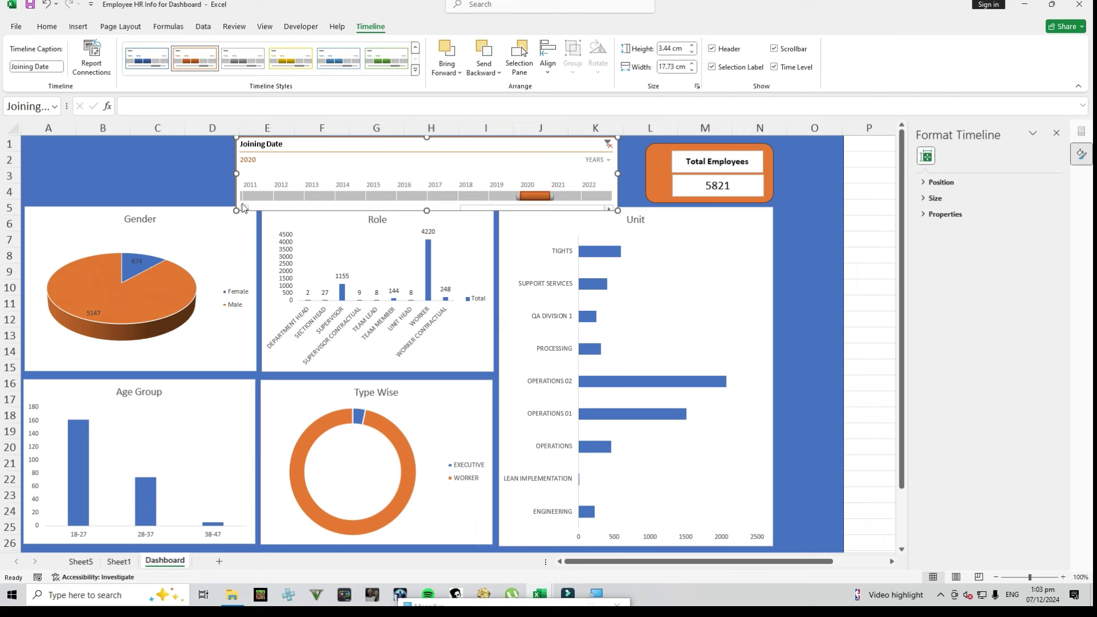
right_click(546, 148)
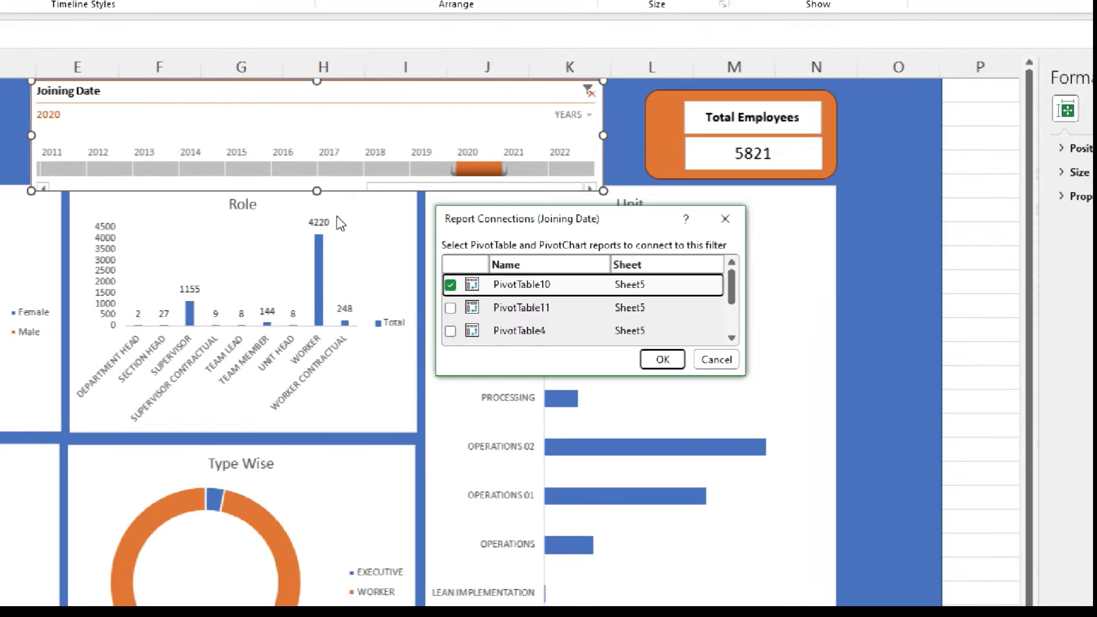
drag(536, 222, 528, 140)
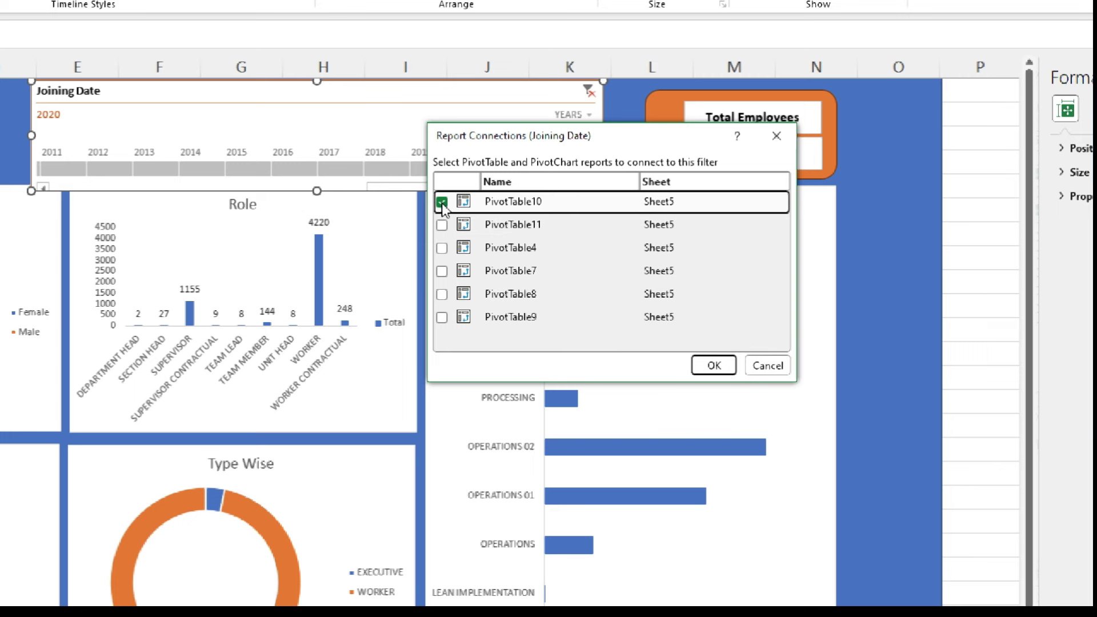
click(442, 225)
click(442, 248)
click(442, 271)
click(442, 294)
click(442, 317)
click(712, 365)
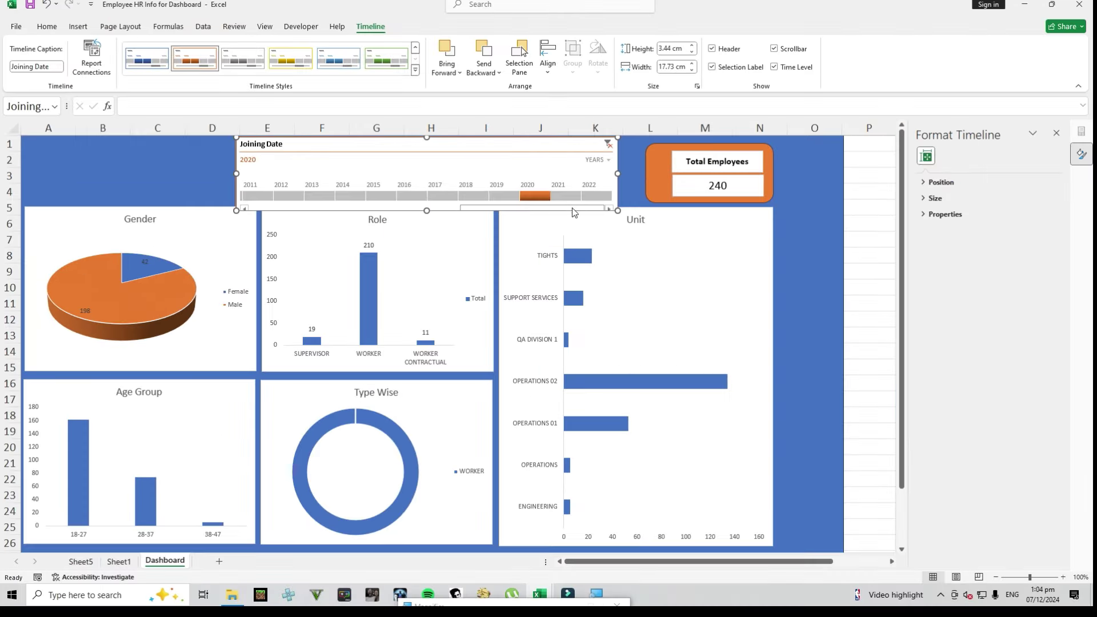
Try other joining years on the timeline, starting with 2021 and ending on 2017
click(569, 197)
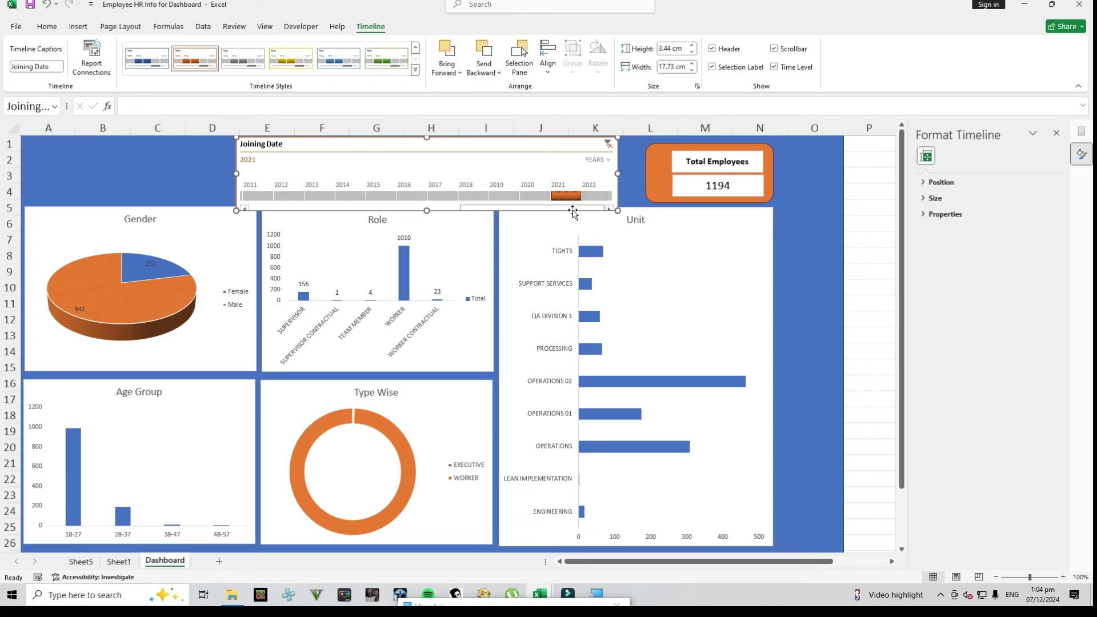
click(595, 196)
drag(594, 196, 456, 193)
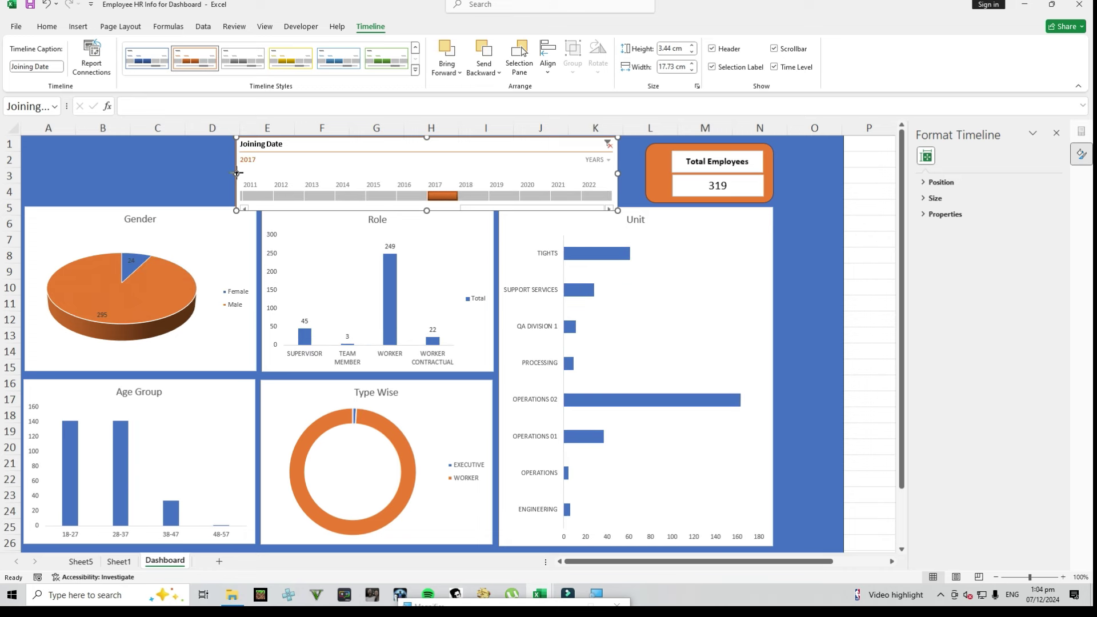
Narrow the Joining Date timeline to about 16.48 cm and shift it slightly closer to the Total Employees card
drag(237, 172, 268, 176)
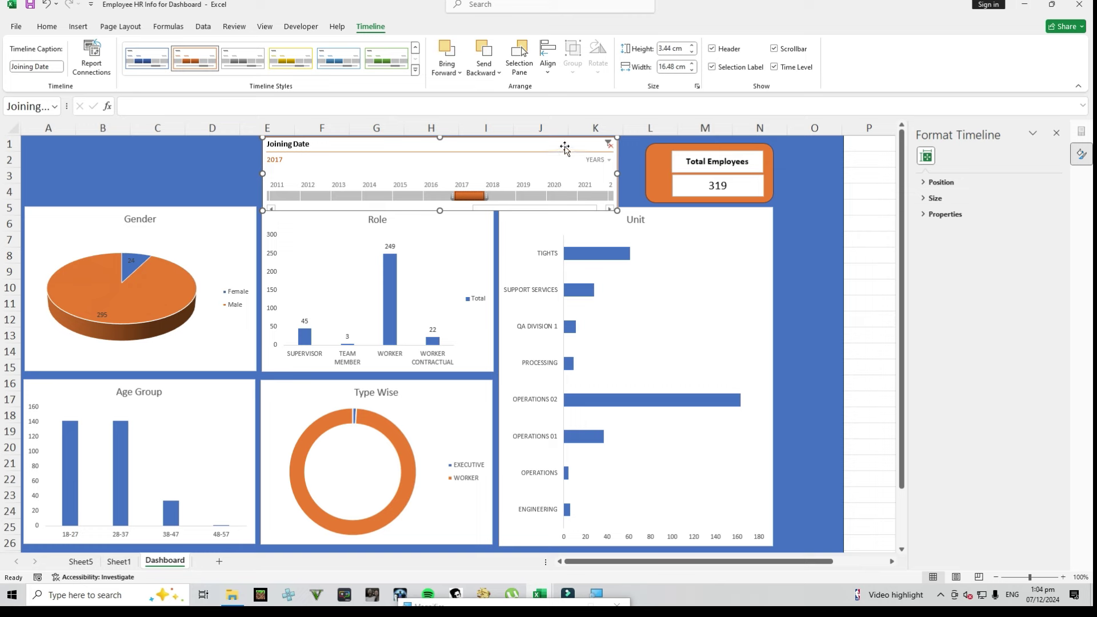
drag(565, 149, 580, 148)
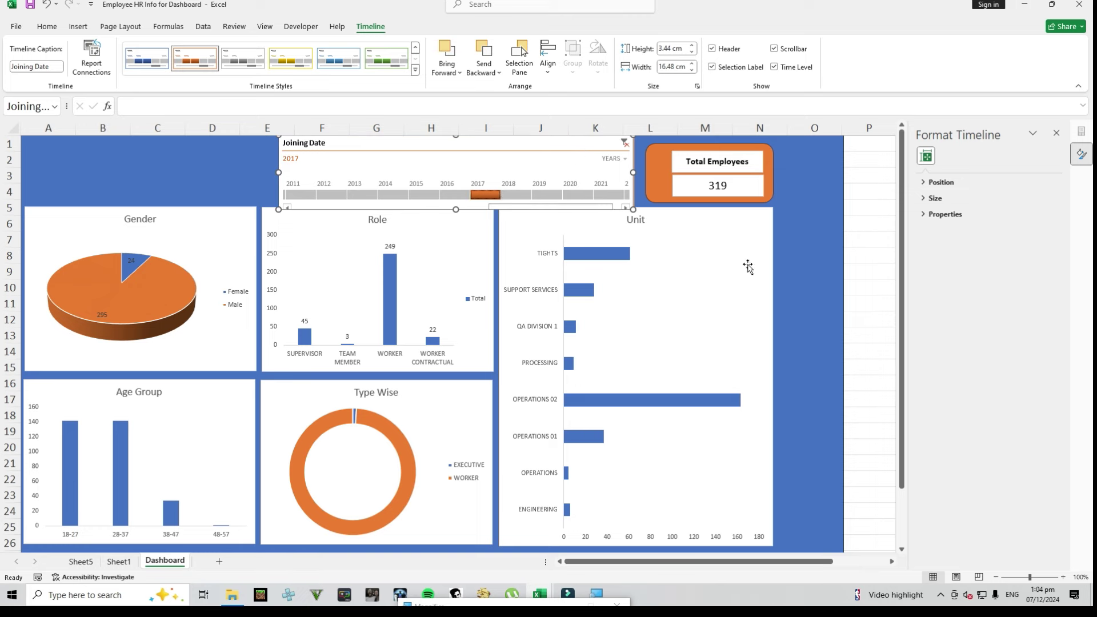
click(812, 258)
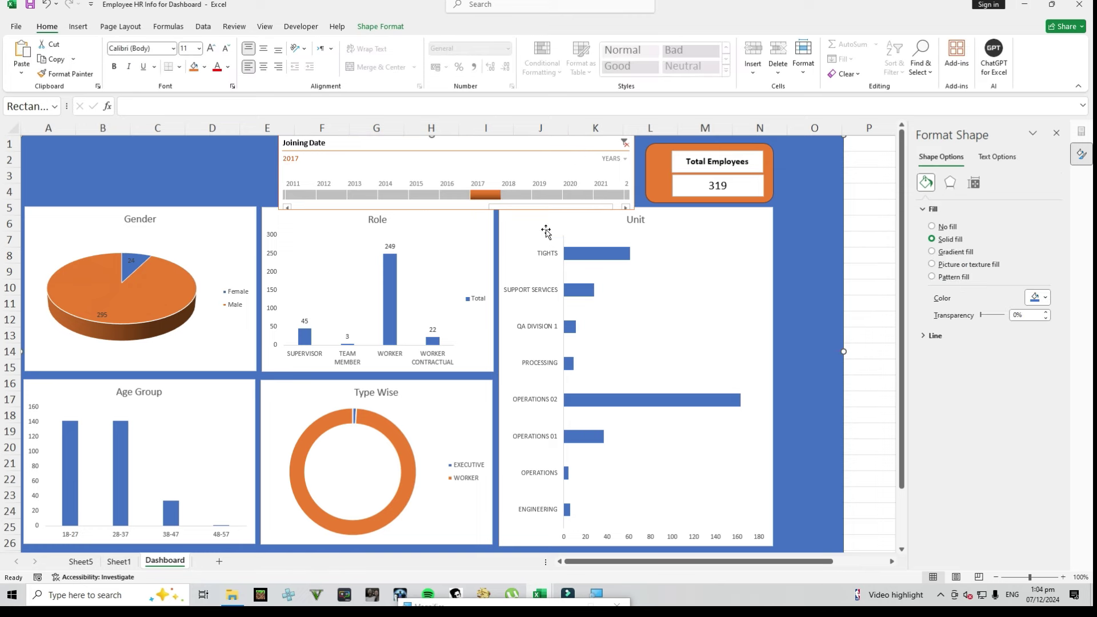
Nudge the Unit, Role and Gender charts slightly downward to clear the timeline above them
click(720, 252)
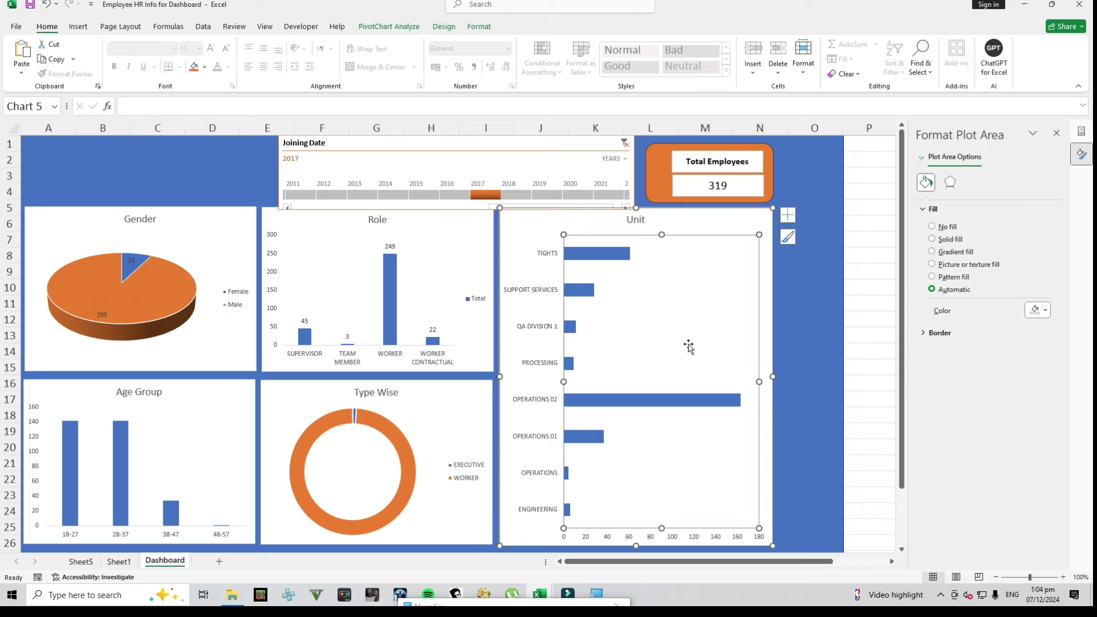
drag(666, 222, 670, 226)
drag(431, 222, 433, 229)
drag(247, 218, 248, 220)
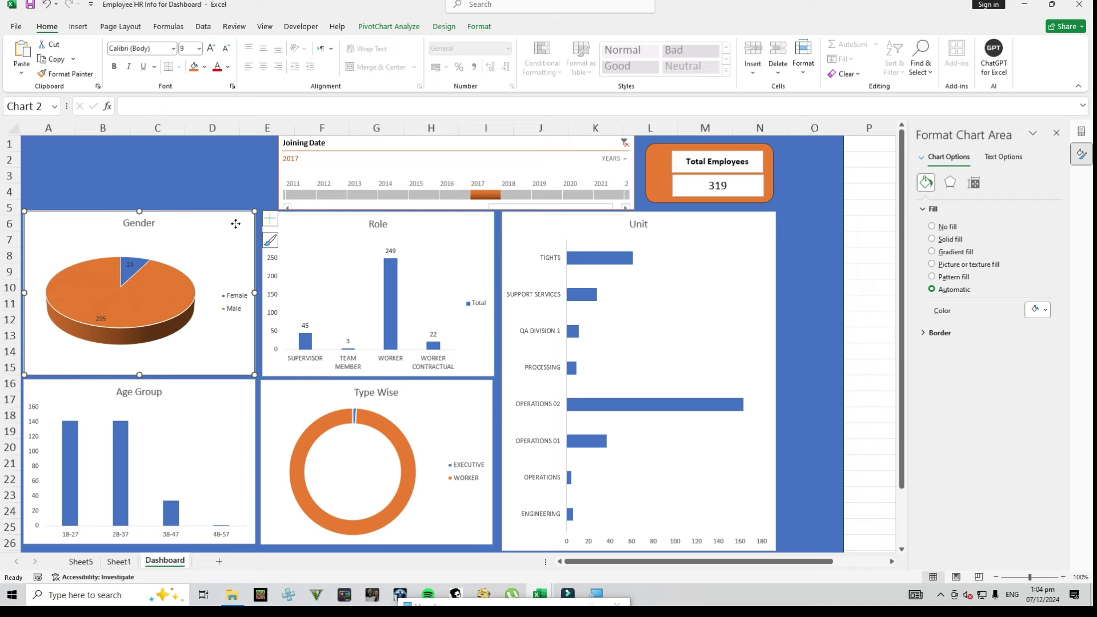
drag(229, 224, 230, 226)
Draw a rectangle of about 11.3 by 3.15 cm above the Gender chart and apply the orange shape style
click(226, 148)
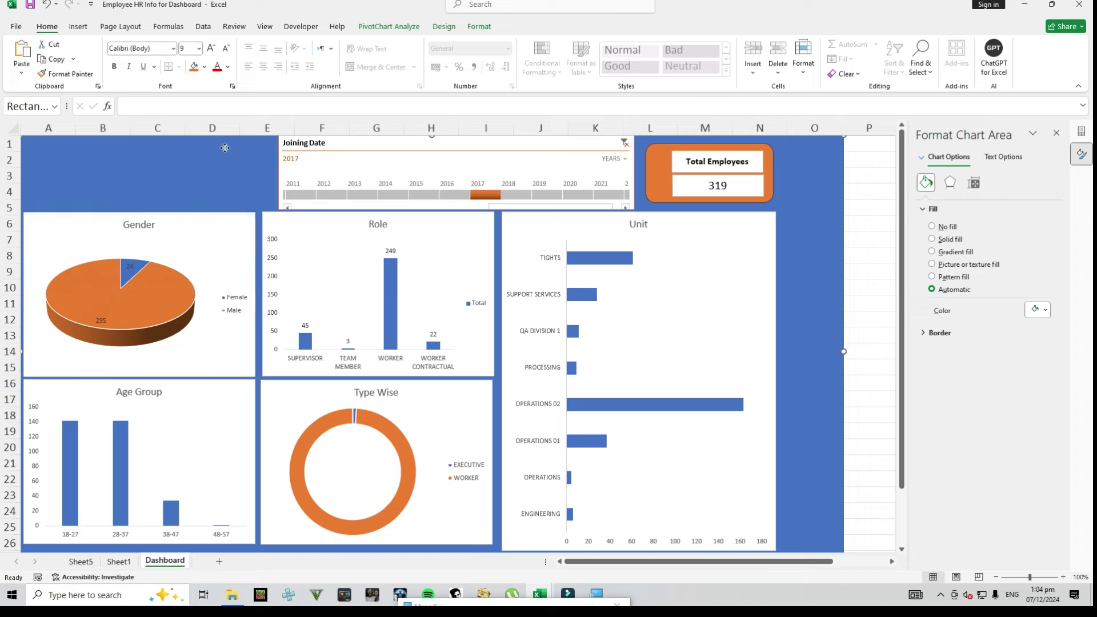
click(78, 26)
click(167, 54)
click(196, 103)
click(78, 156)
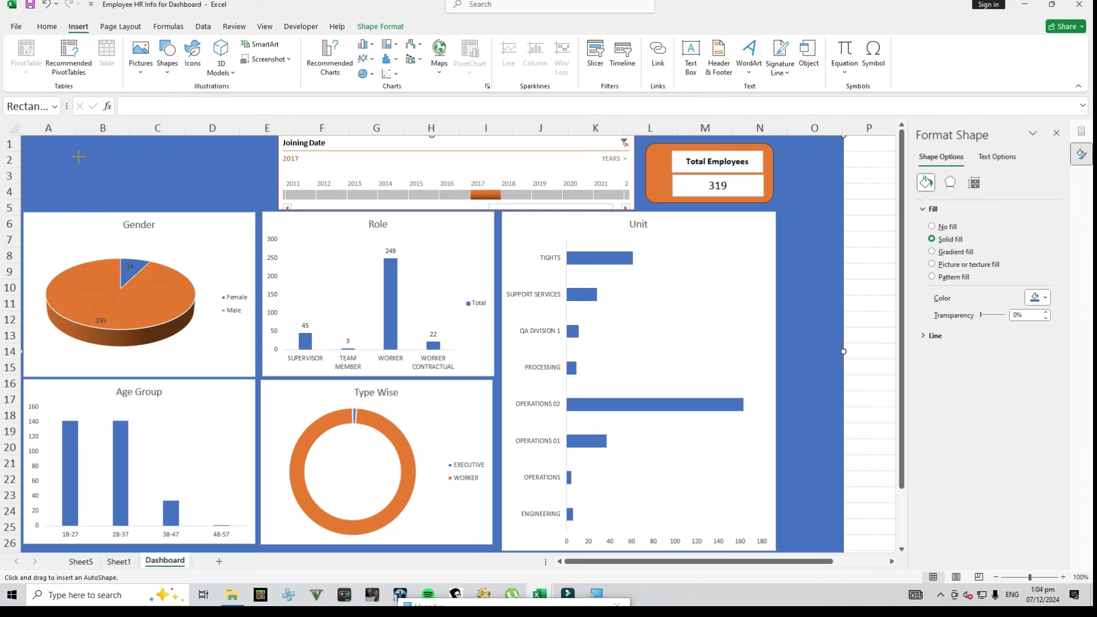
drag(135, 185, 271, 166)
drag(151, 194, 152, 207)
click(239, 58)
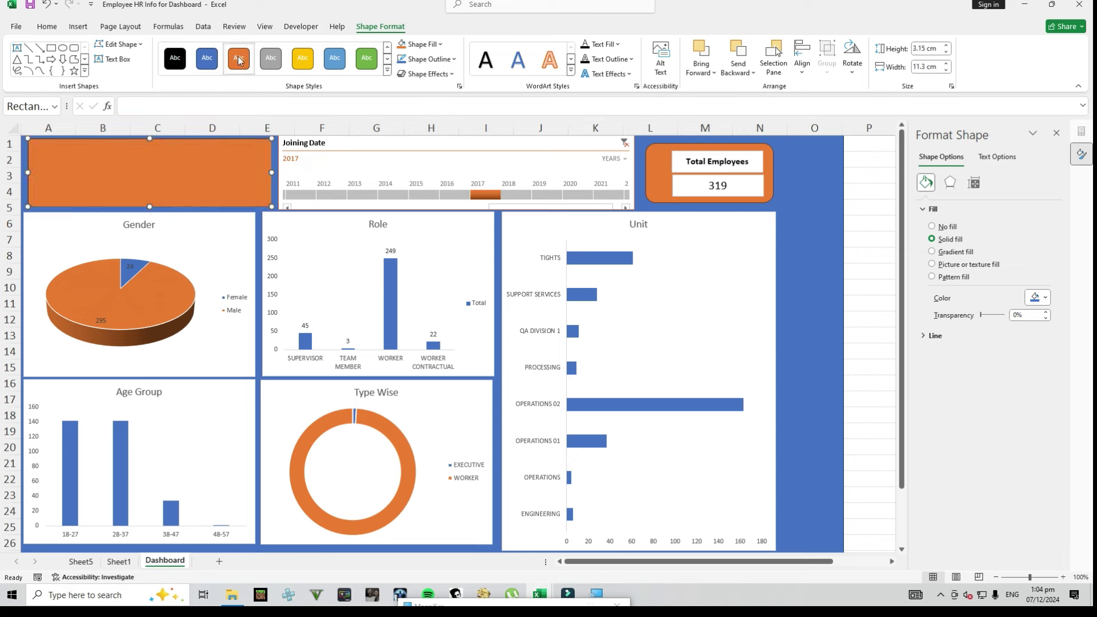
Enter the heading "HR DASHBOARED" in the orange rectangle and center it horizontally and vertically
right_click(160, 170)
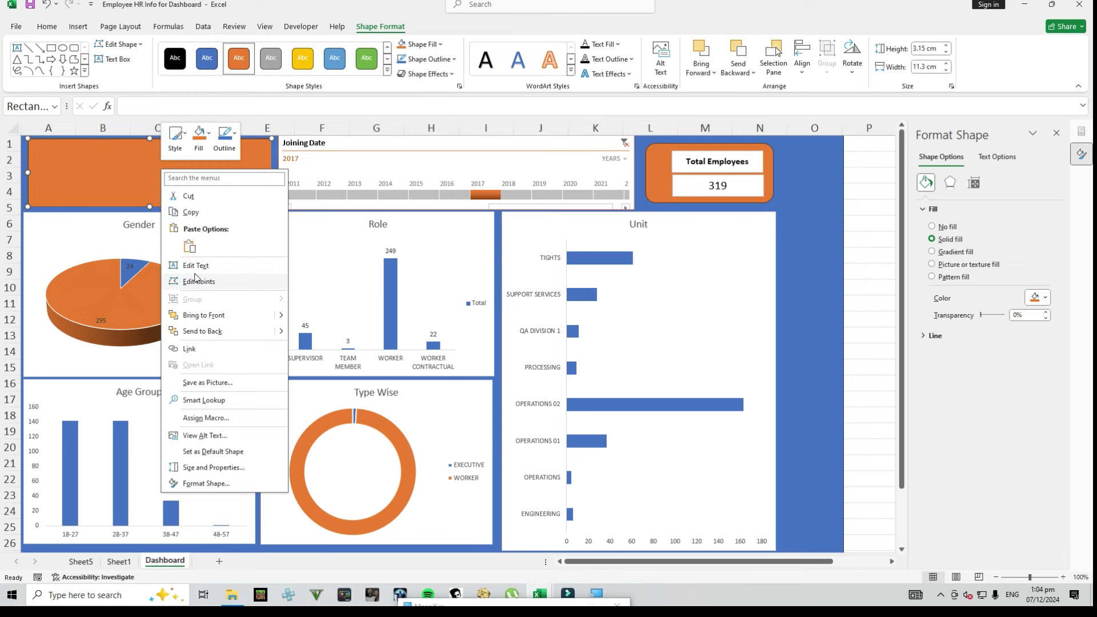
click(211, 270)
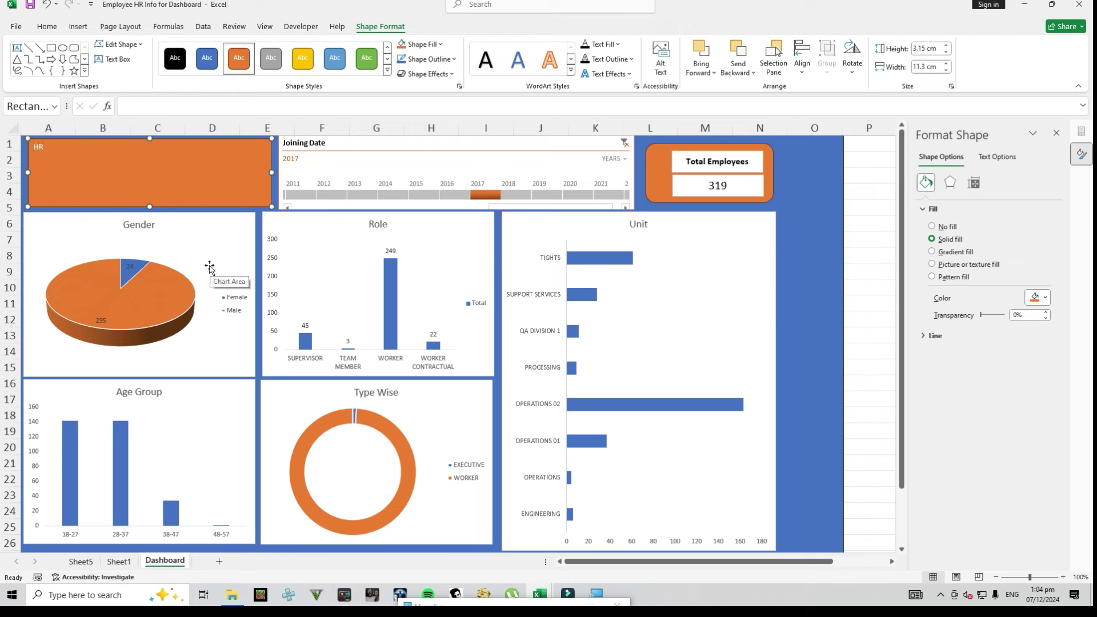
text(HR DASHBOARE)
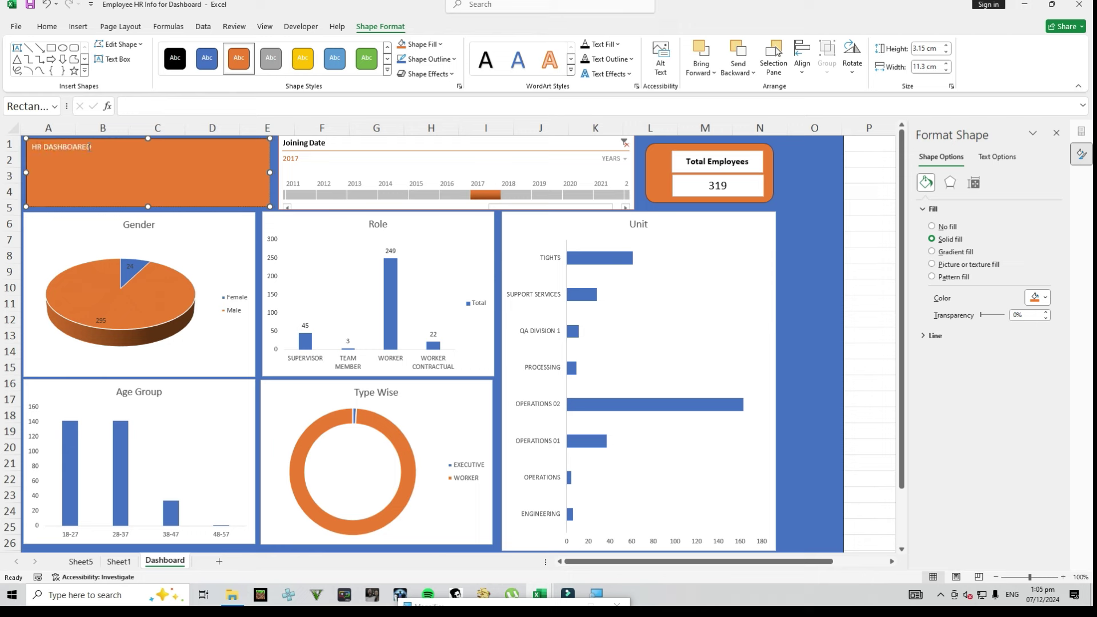
drag(92, 147, 29, 147)
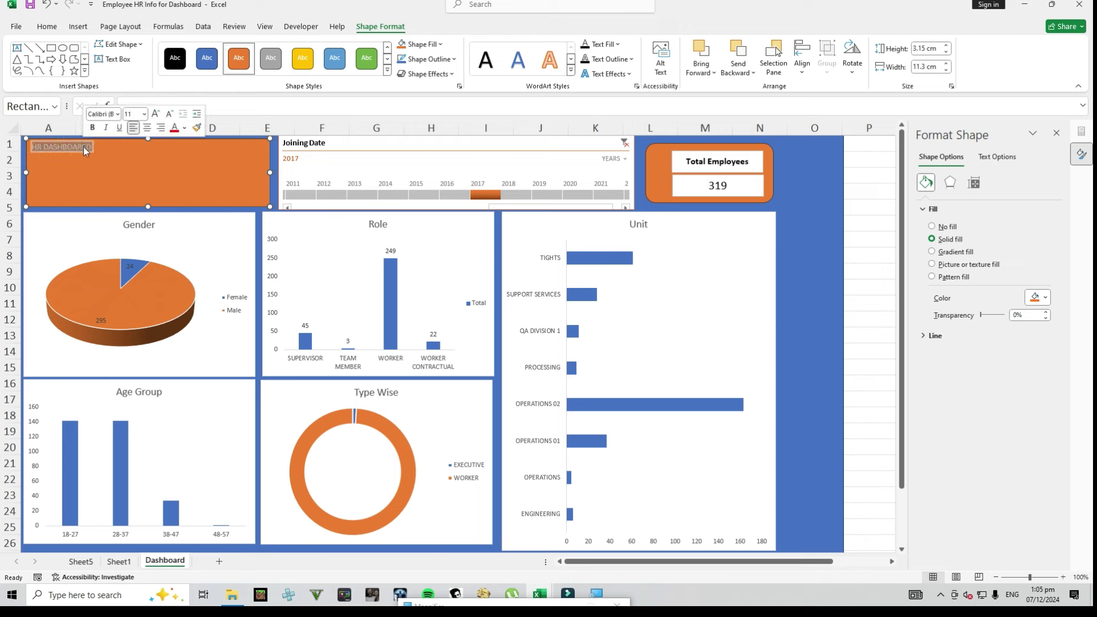
click(57, 30)
click(262, 67)
click(264, 50)
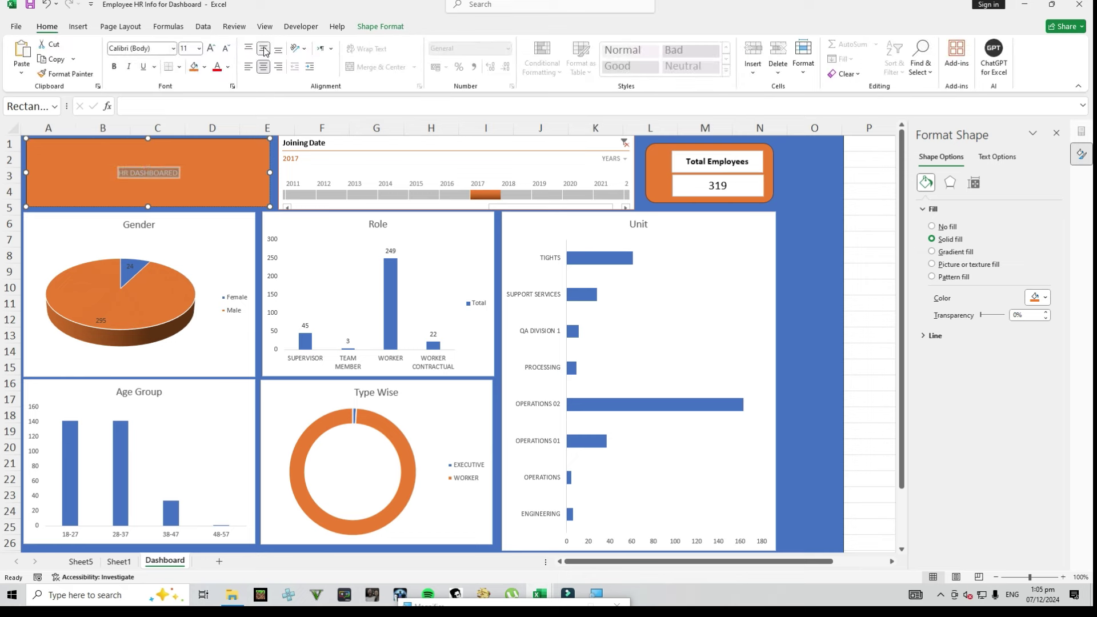
Enlarge the banner heading text to font size 40 and make it bold
click(212, 50)
click(212, 50)
click(212, 50)
click(211, 50)
click(212, 51)
click(211, 50)
click(212, 50)
click(211, 51)
click(212, 50)
click(211, 51)
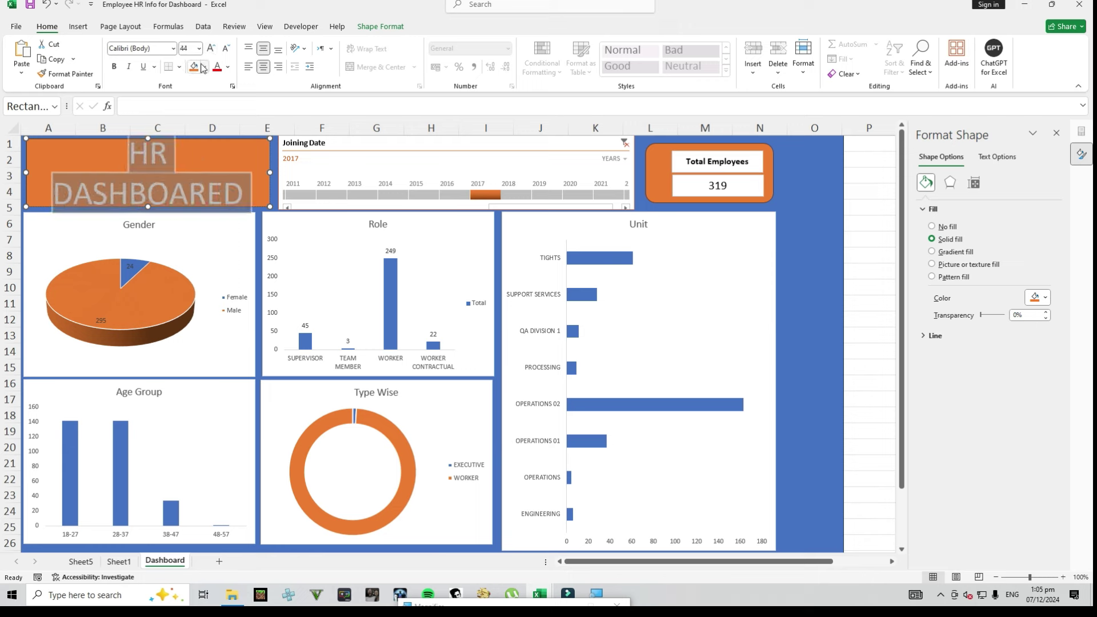
click(226, 48)
click(116, 67)
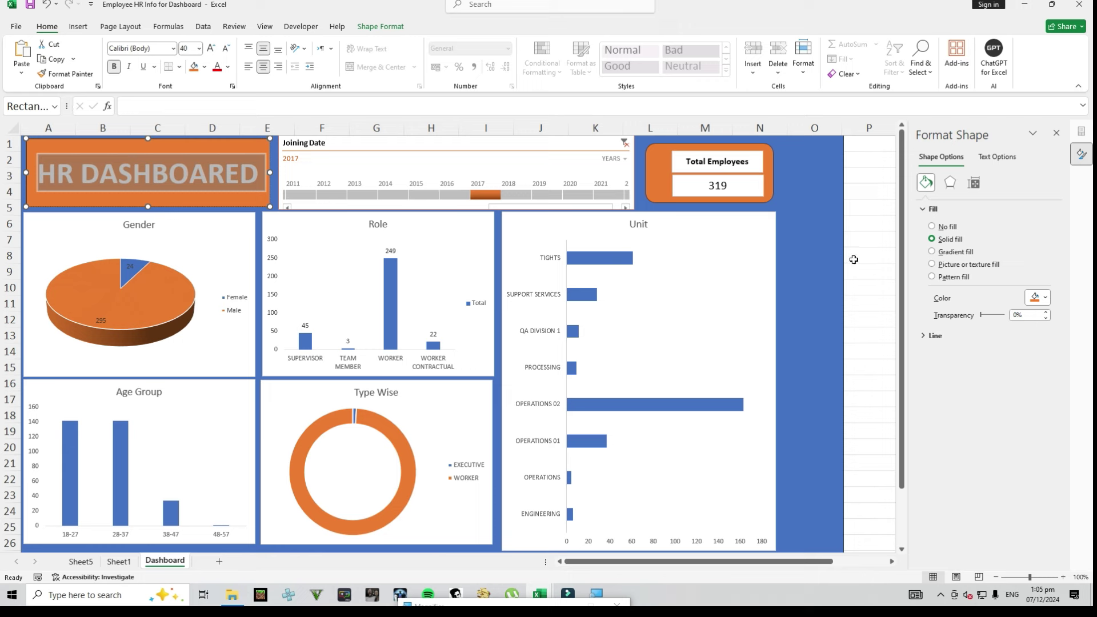
click(816, 258)
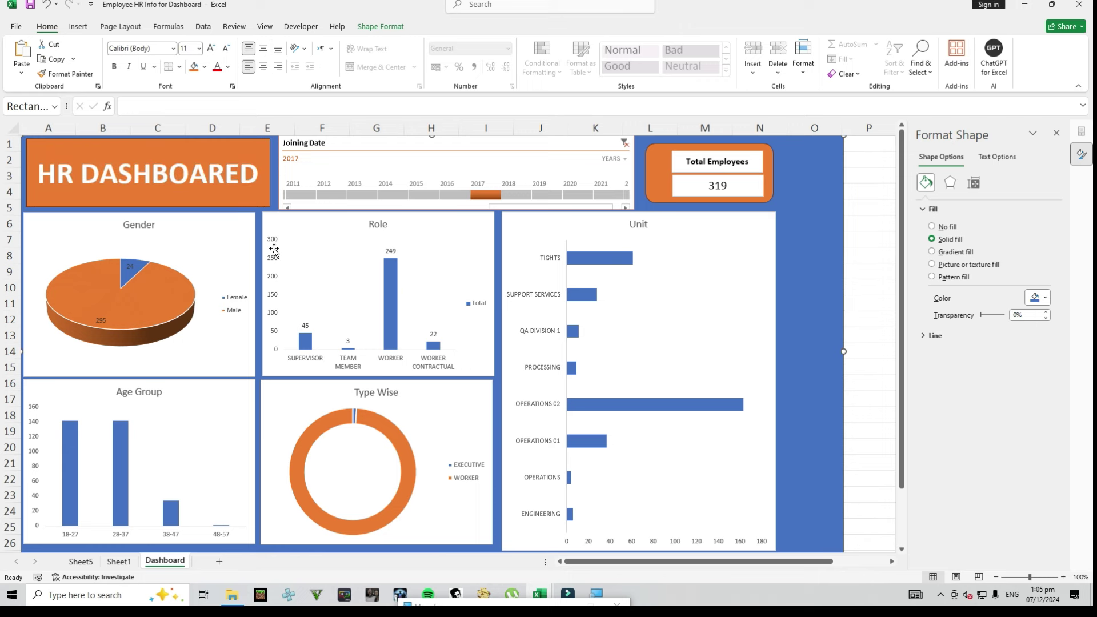
Filter the dashboard with the Joining Date timeline to 2022, and switch the filter to 2021
click(405, 143)
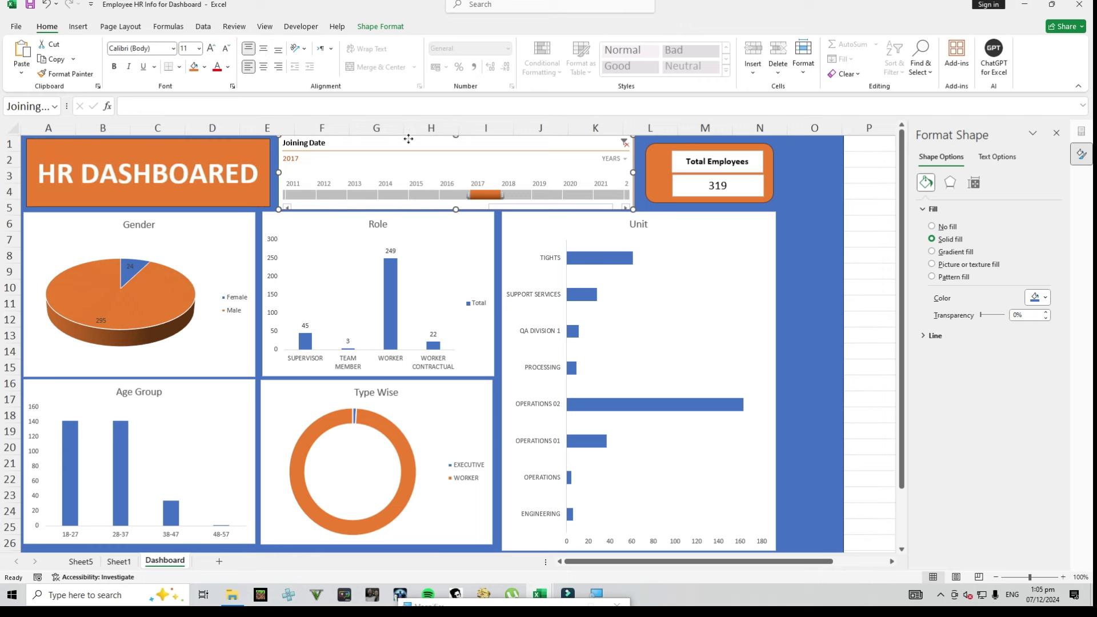
click(452, 145)
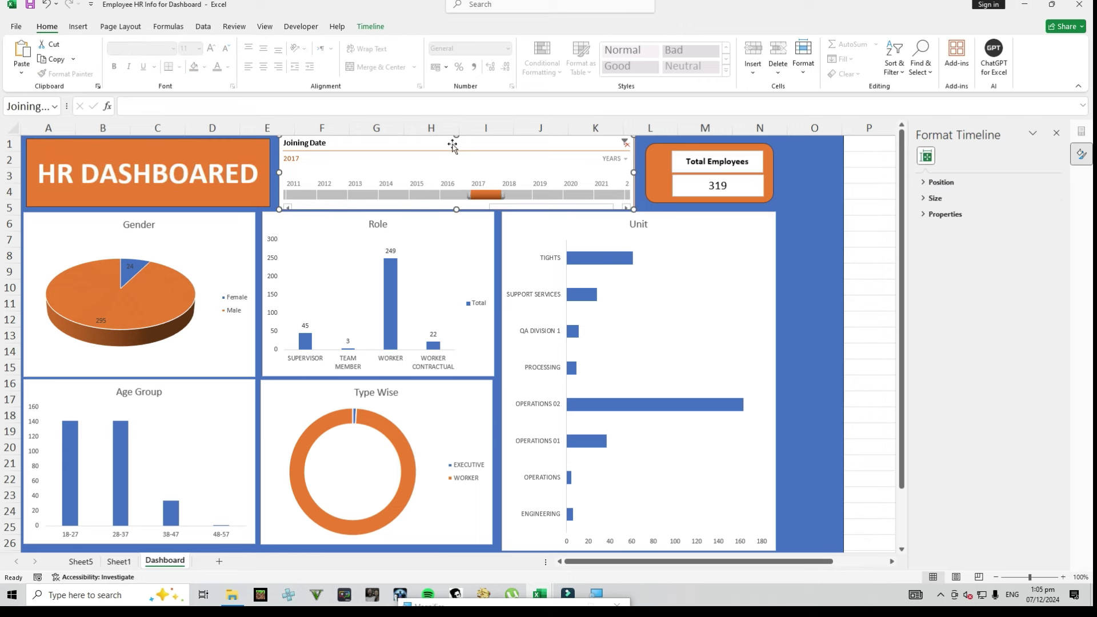
click(660, 197)
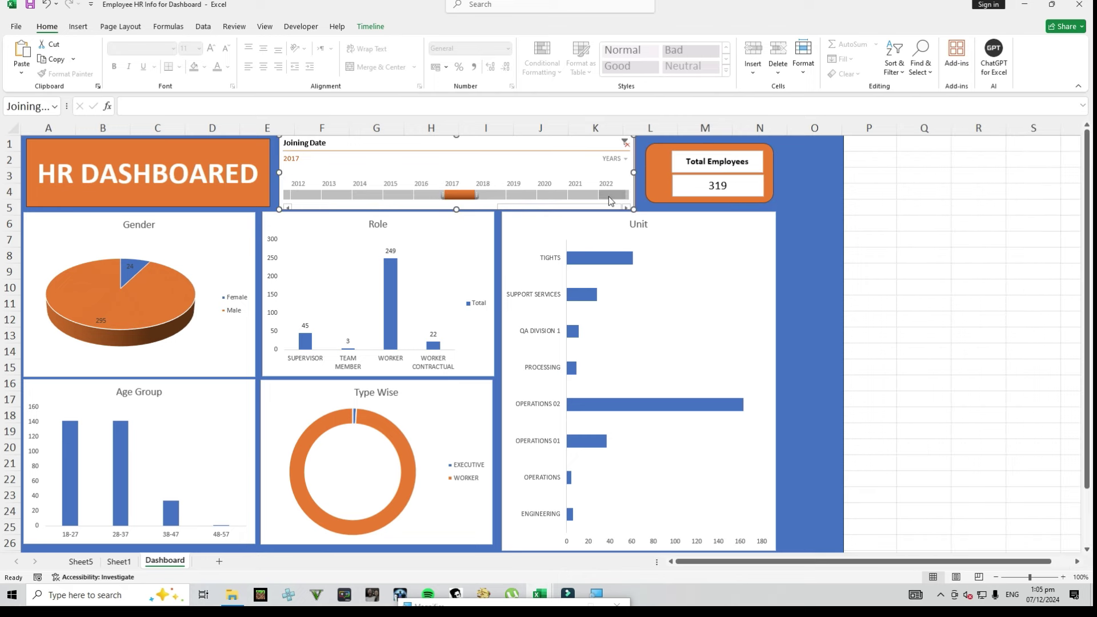
click(611, 195)
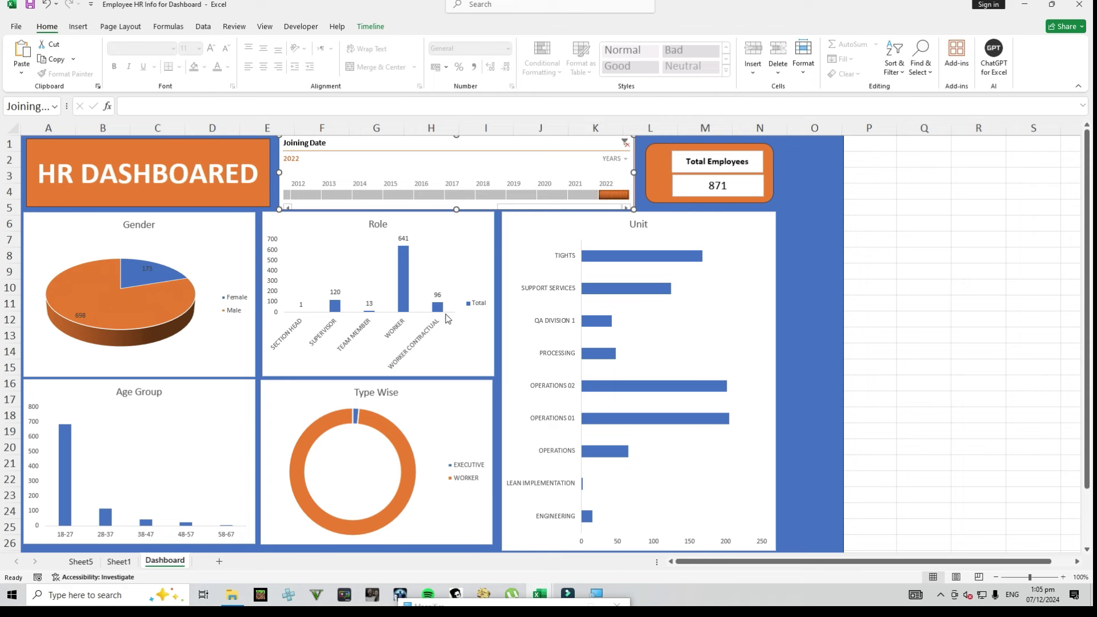
click(584, 196)
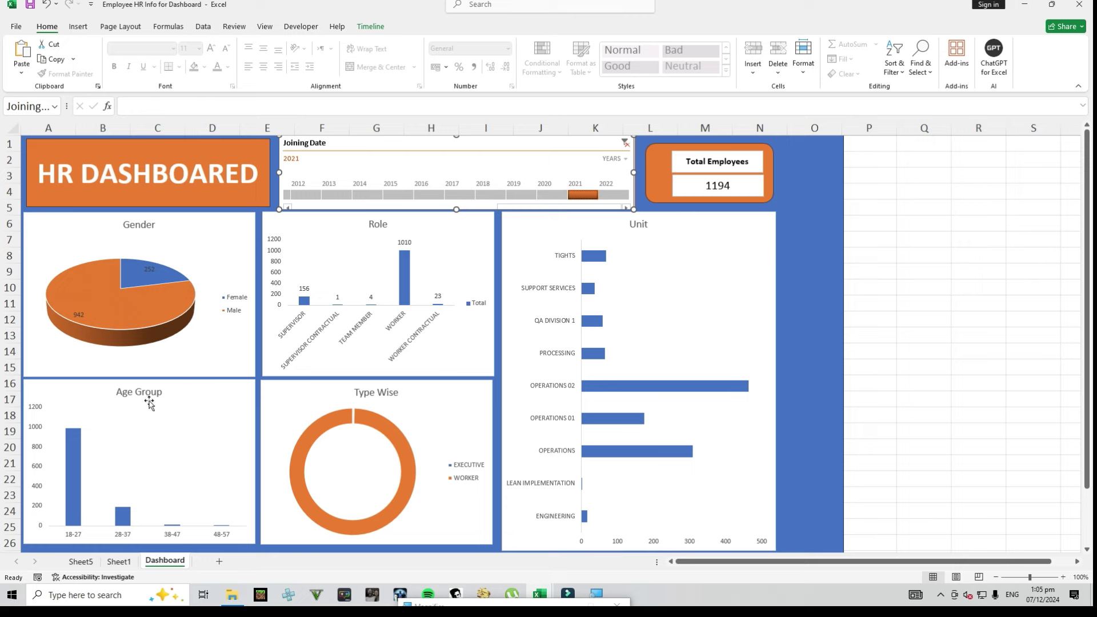
Add data labels to the Unit bars, the Type Wise doughnut and the Age Group columns
click(601, 263)
right_click(601, 262)
click(629, 381)
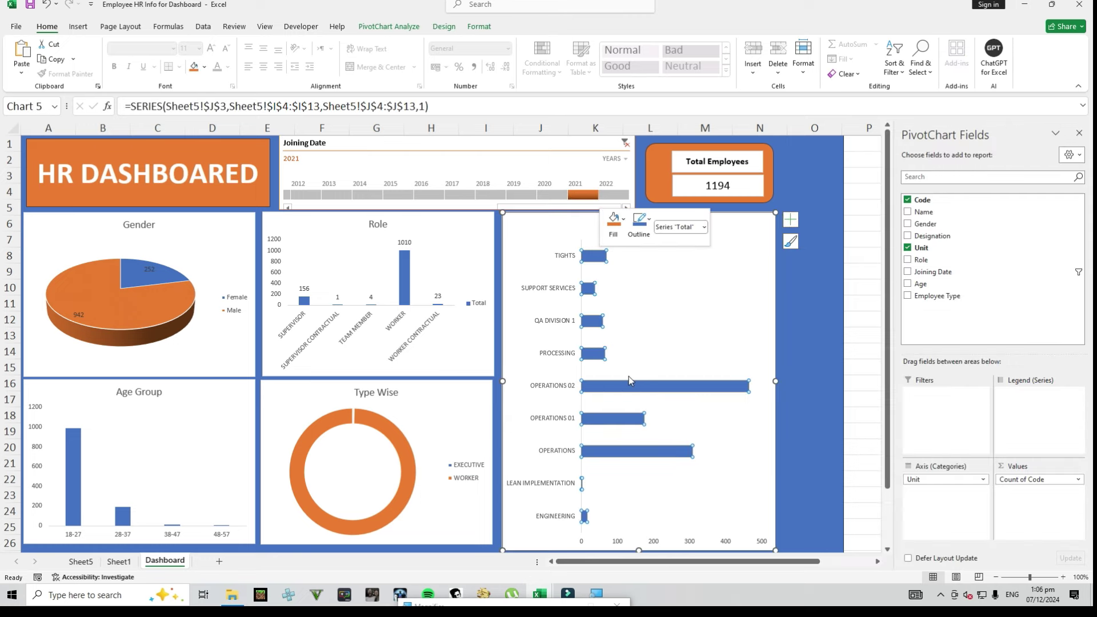
click(390, 450)
right_click(390, 449)
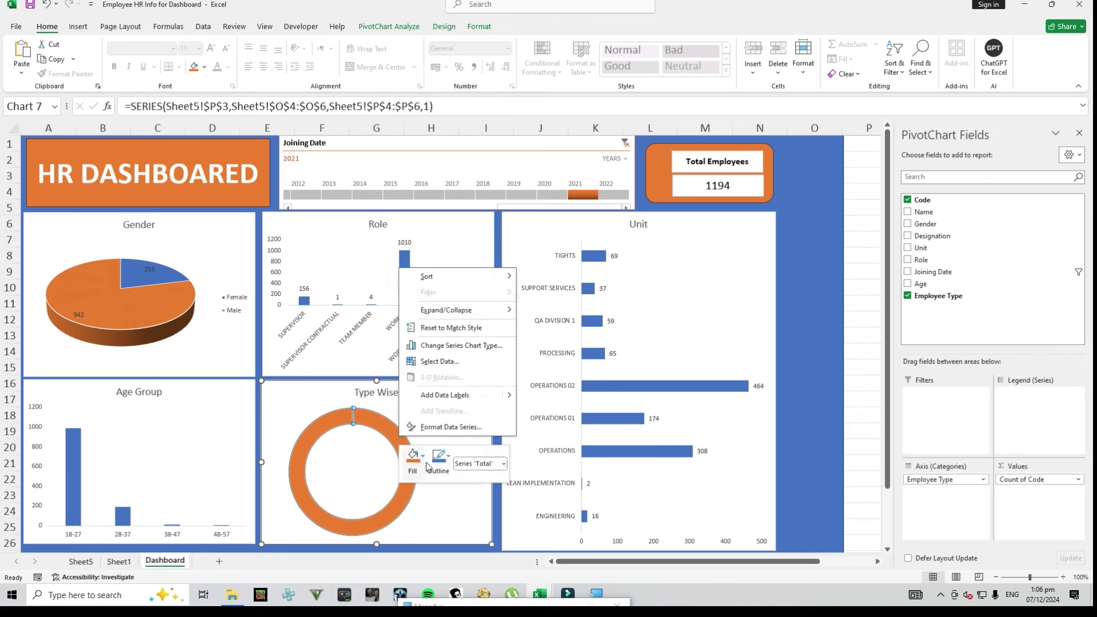
click(451, 394)
right_click(124, 514)
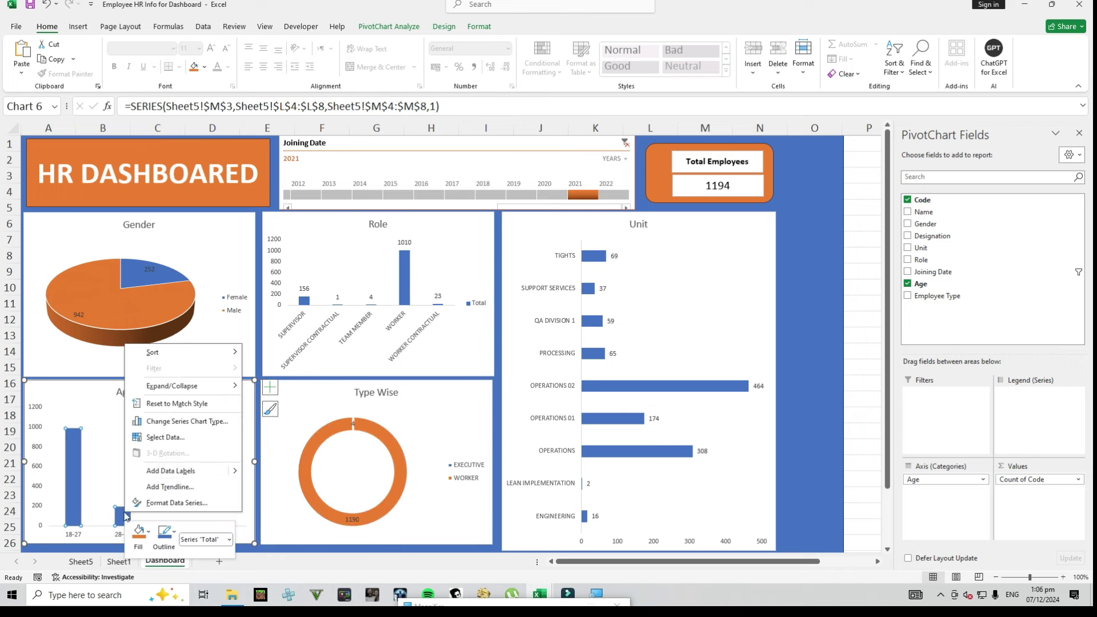
click(154, 470)
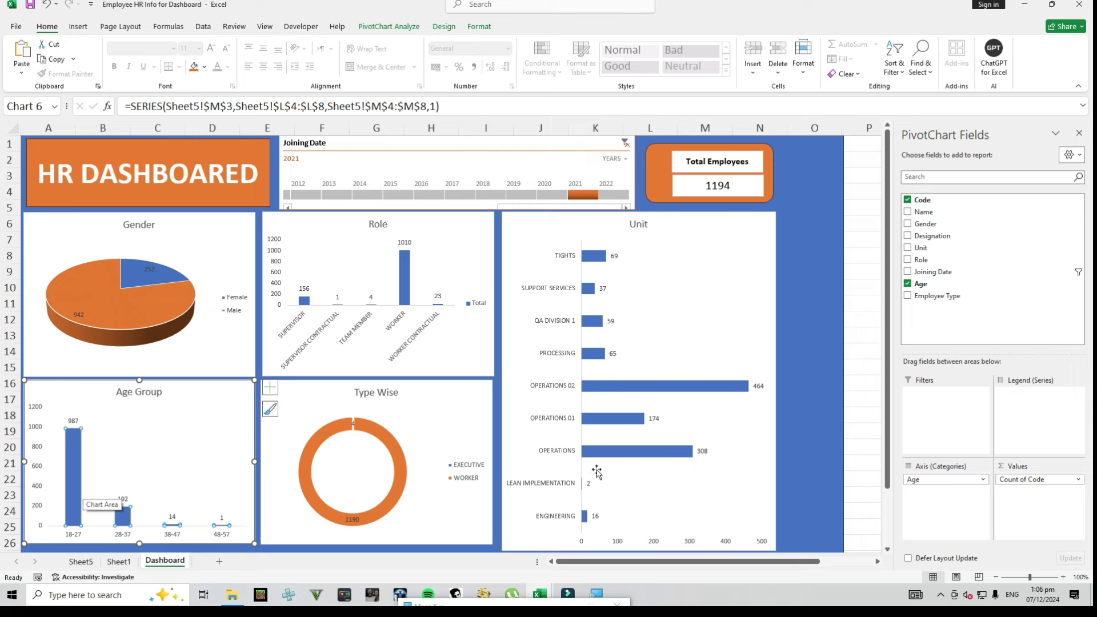
Fill all columns of the Age Group chart with orange
click(76, 475)
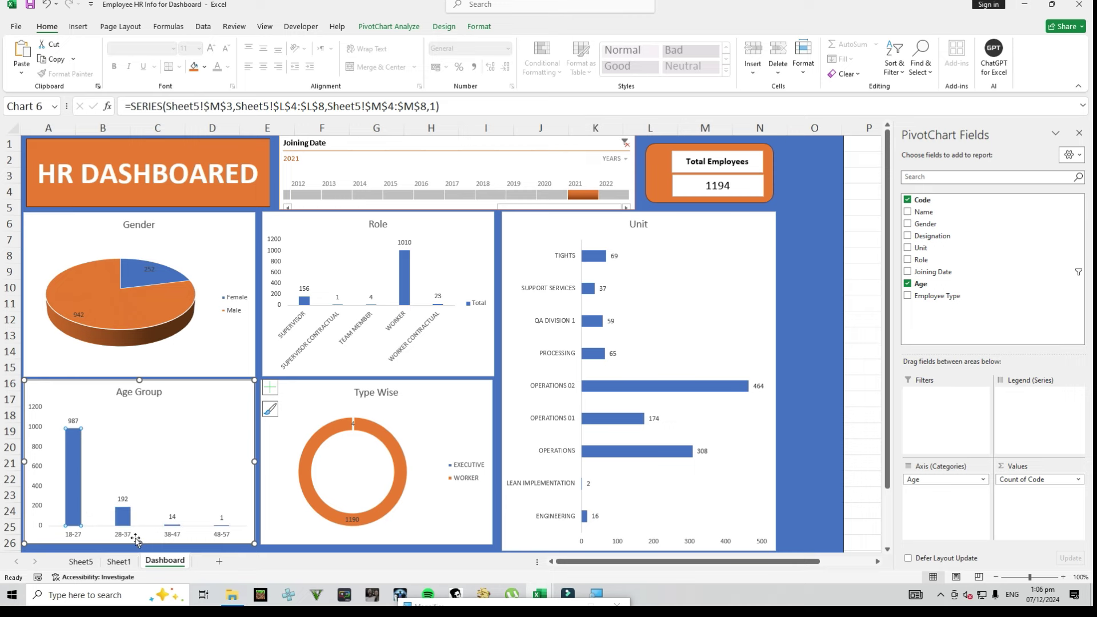
click(812, 408)
click(79, 506)
click(196, 66)
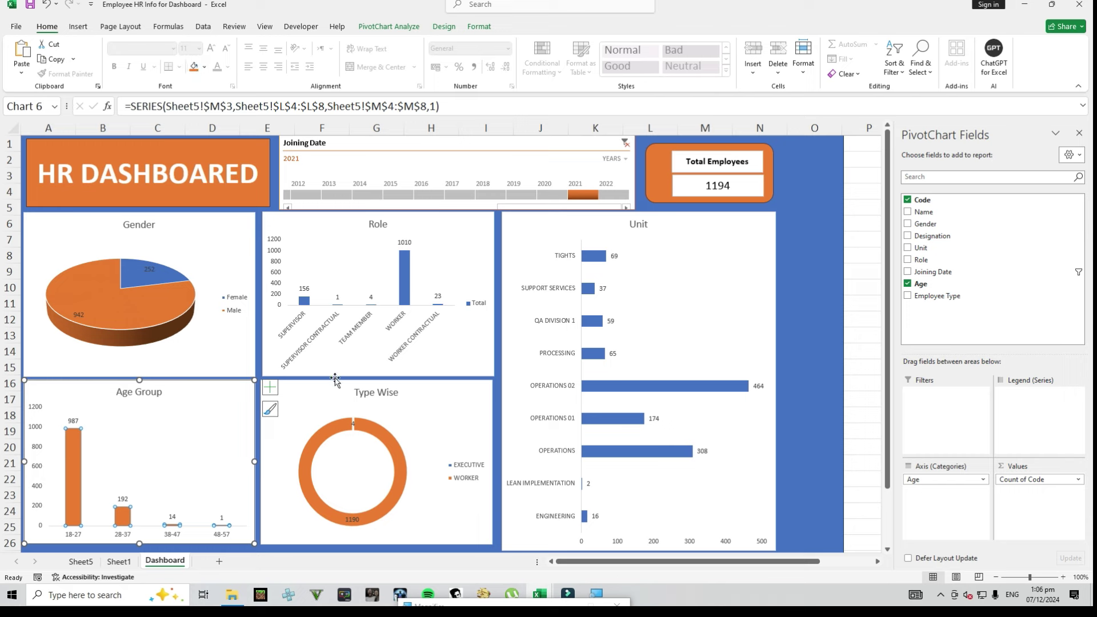
Recolor the Role chart's columns and the Unit chart's bars orange, and deselect the charts
click(303, 305)
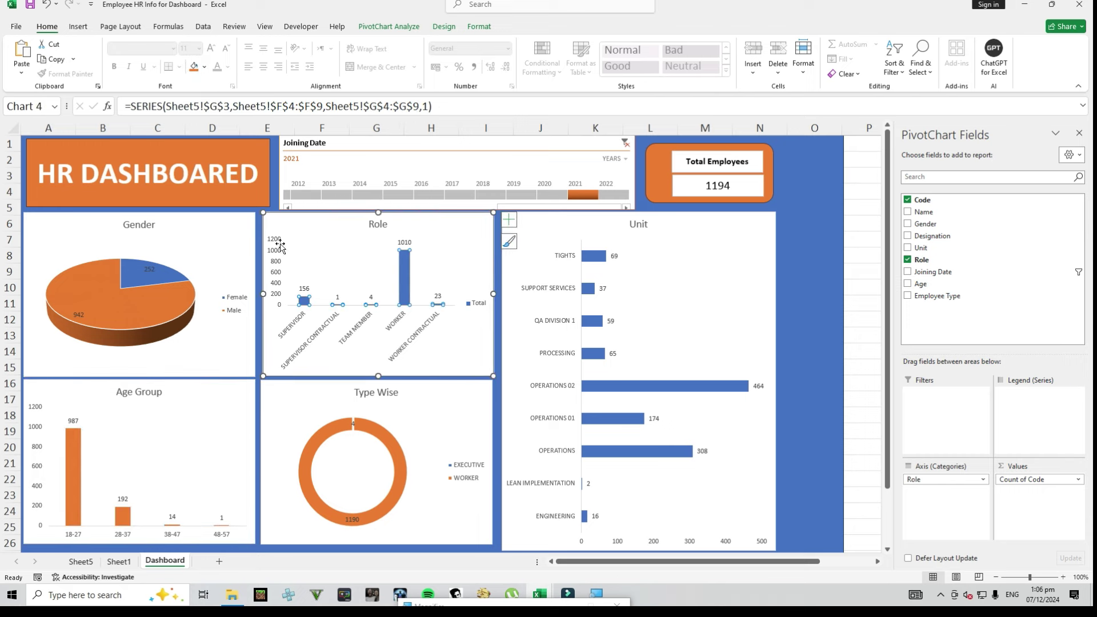
click(197, 66)
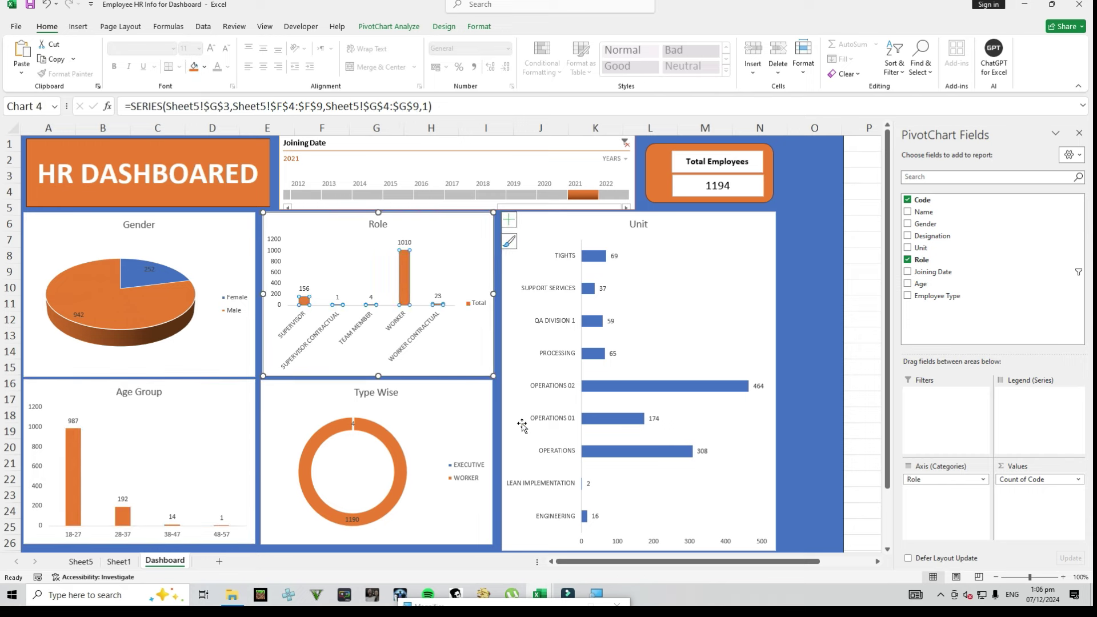
click(605, 453)
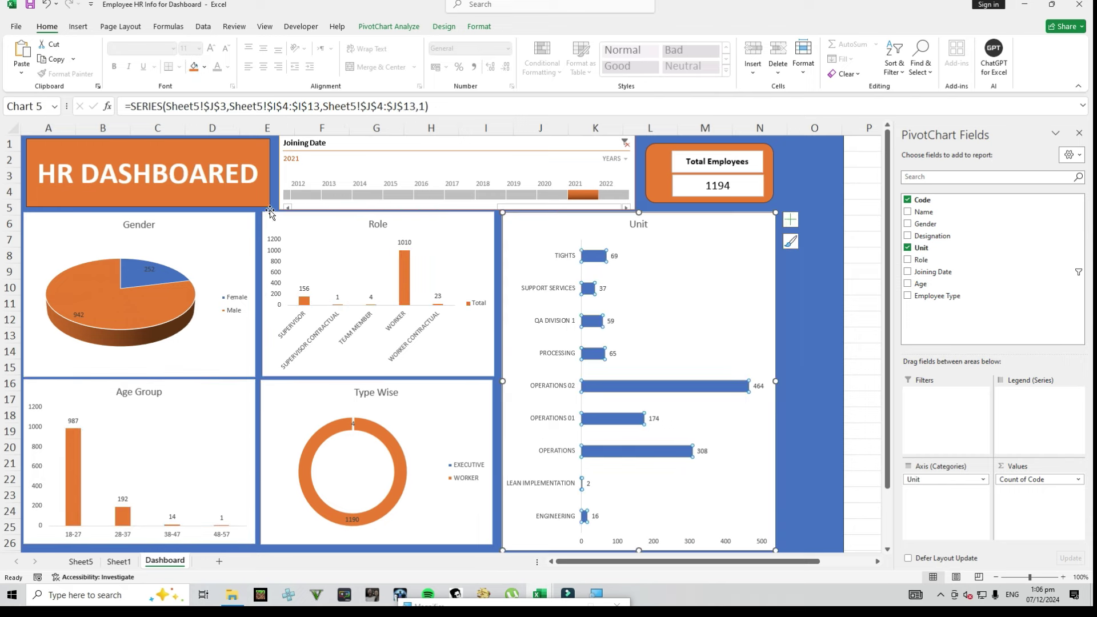
click(193, 67)
click(868, 313)
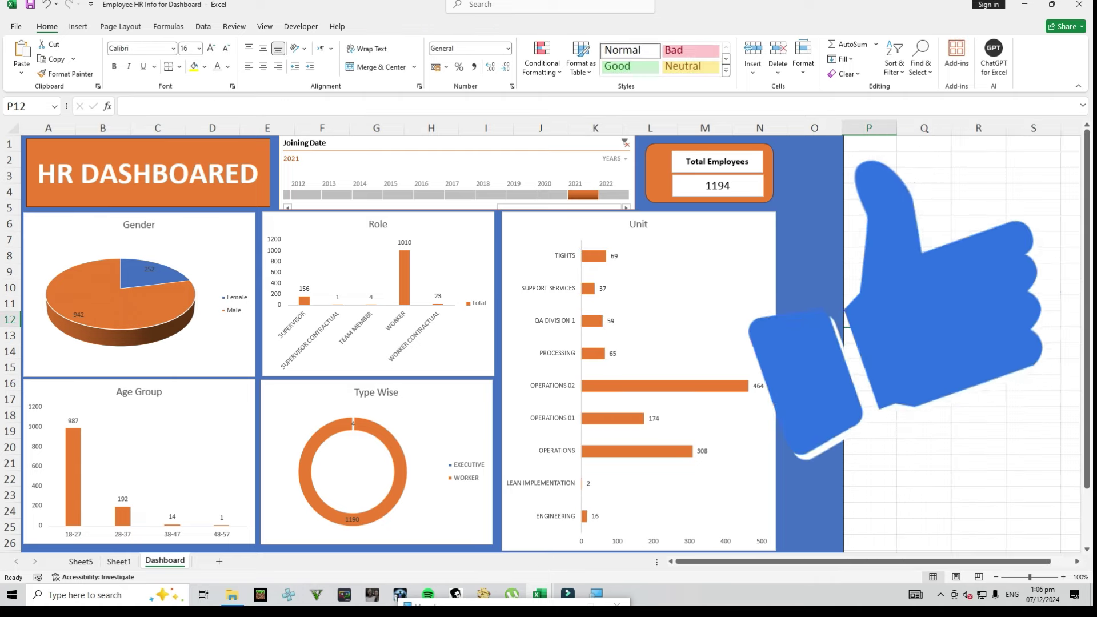